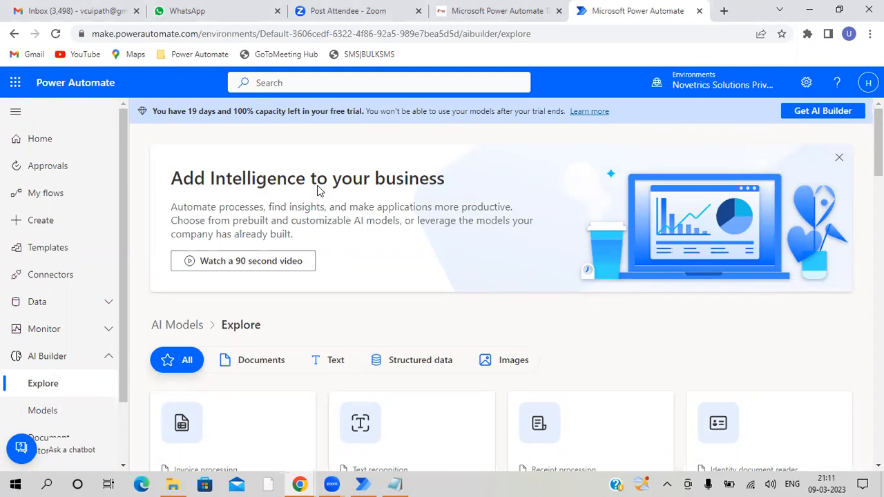
{"action": "triple_click", "coordinate": [347, 183]}
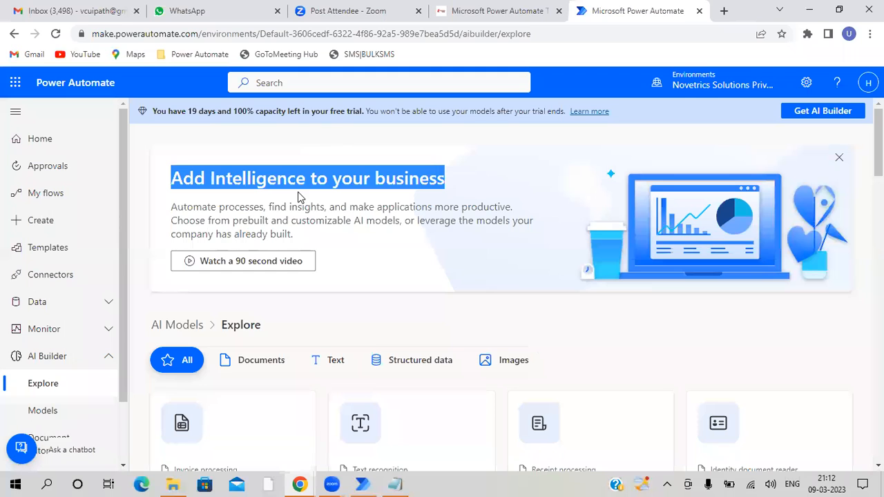
{"action": "scroll", "coordinate": [358, 203], "scroll_direction": "down", "scroll_amount": 1}
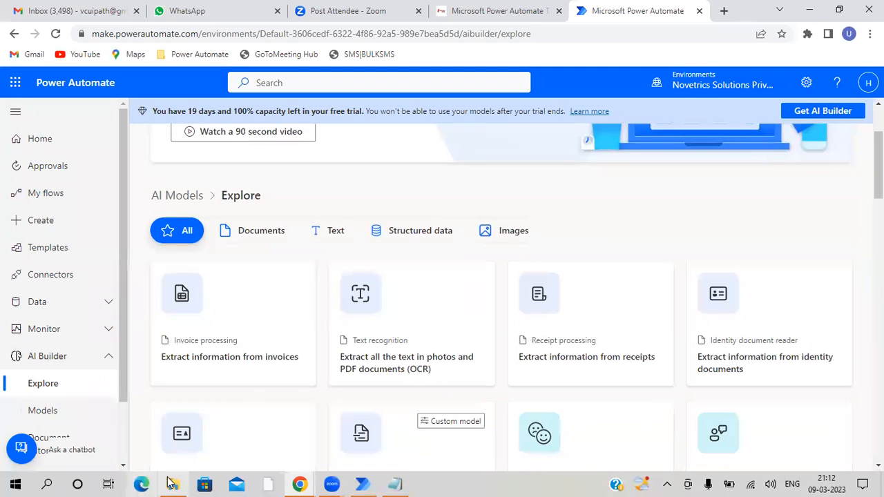
- Switch to File Explorer and open Invoice 1.pdf from D:\Power Automate\Input Data\PDF Extraction
{"action": "left_click", "coordinate": [173, 484]}
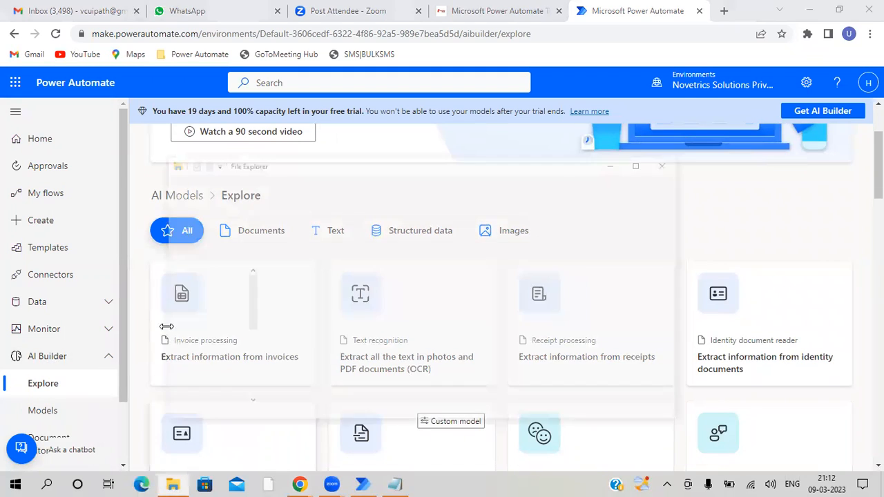
{"action": "left_click", "coordinate": [701, 121]}
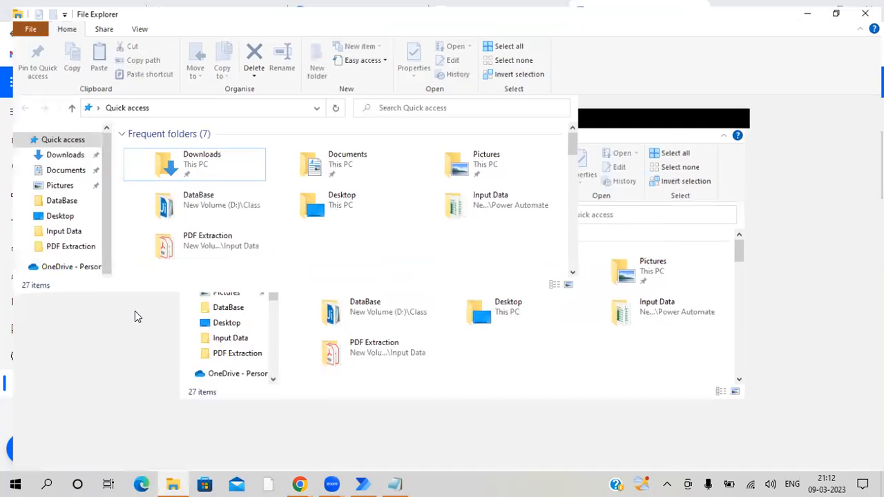
{"action": "left_click", "coordinate": [78, 424]}
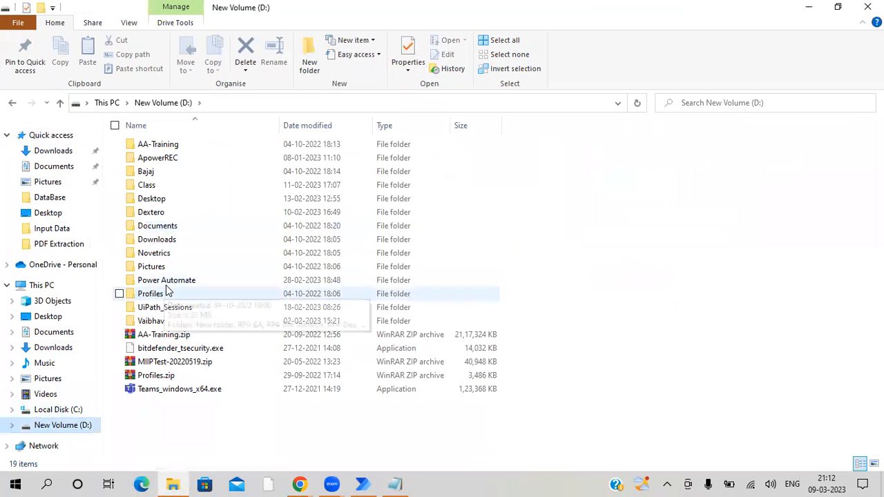
{"action": "double_click", "coordinate": [168, 283]}
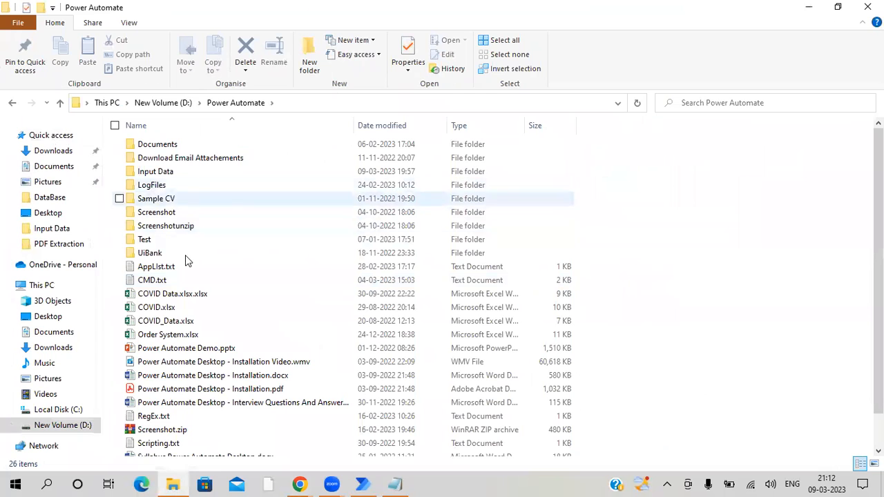
{"action": "double_click", "coordinate": [163, 174]}
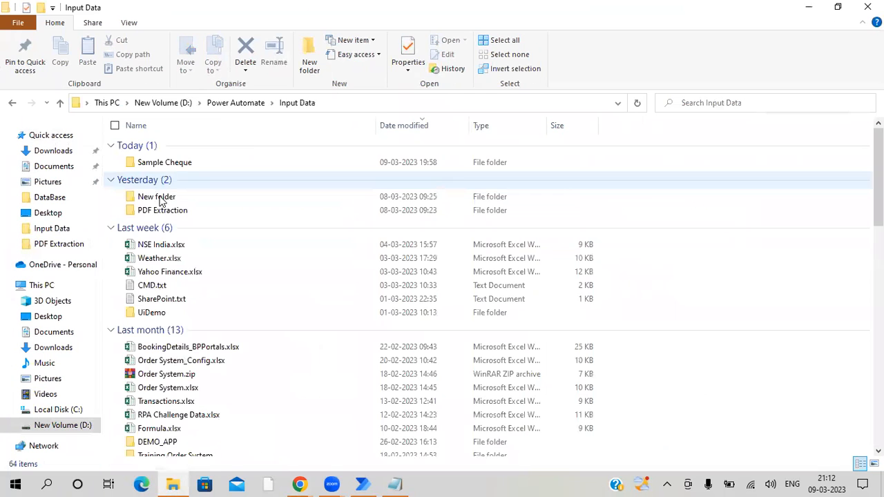
{"action": "double_click", "coordinate": [170, 212]}
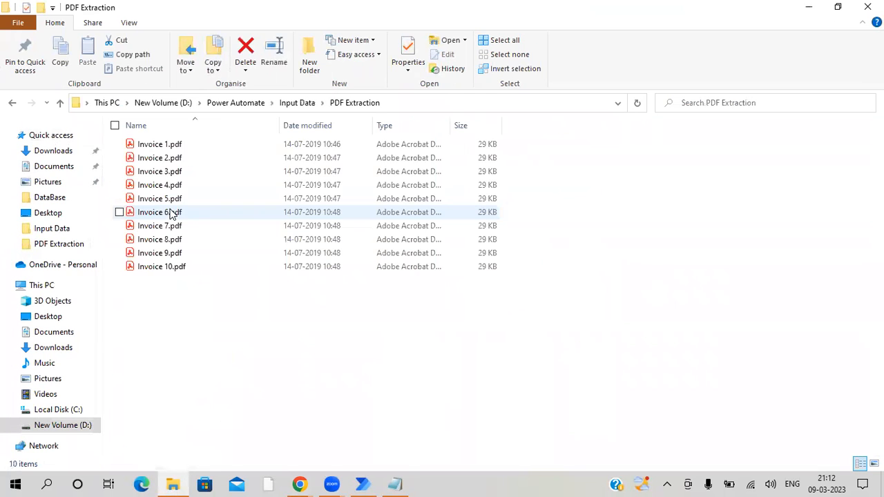
{"action": "left_click", "coordinate": [170, 145]}
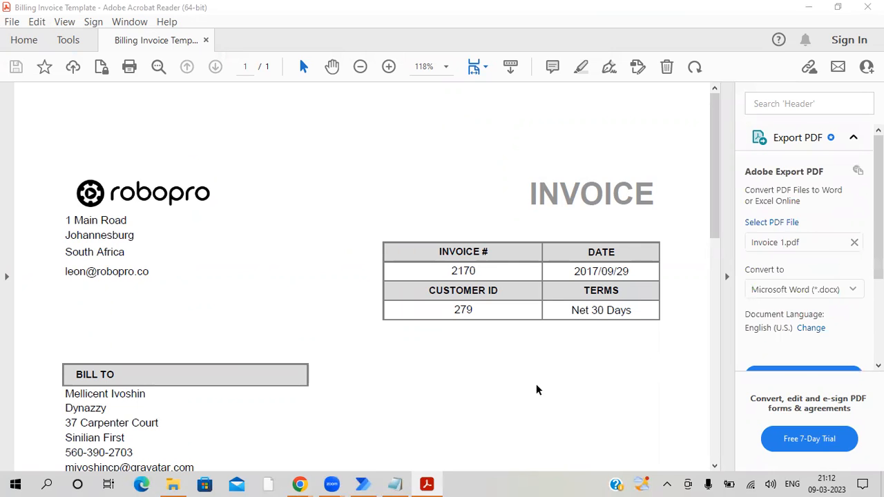
- Examine the invoice number, customer ID and description table in Invoice 1.pdf
{"action": "left_click_drag", "start_coordinate": [441, 246], "coordinate": [474, 243]}
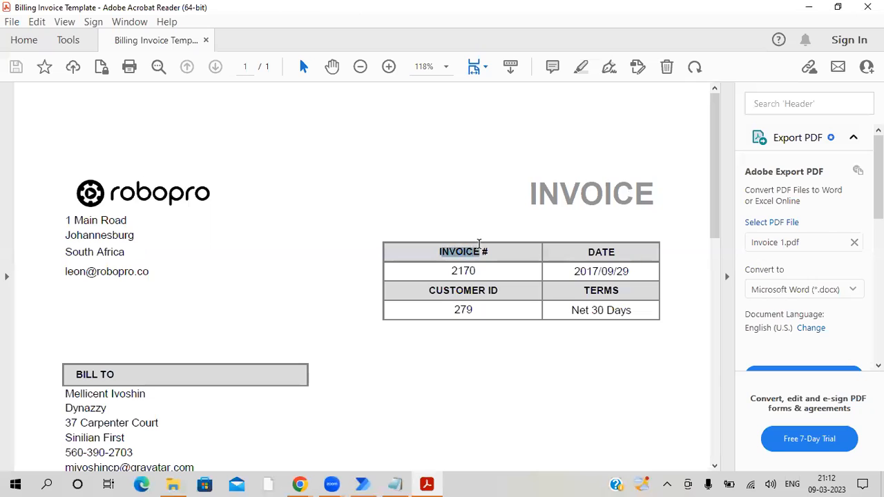
{"action": "double_click", "coordinate": [468, 267]}
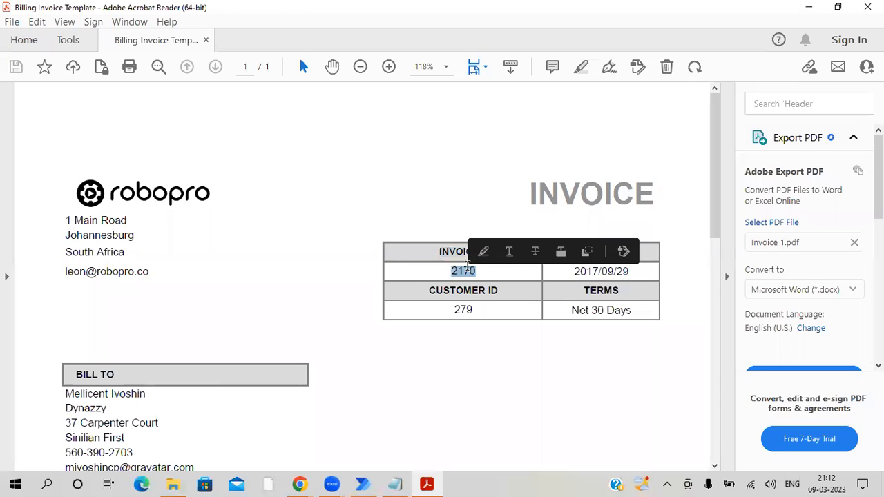
{"action": "left_click", "coordinate": [469, 312]}
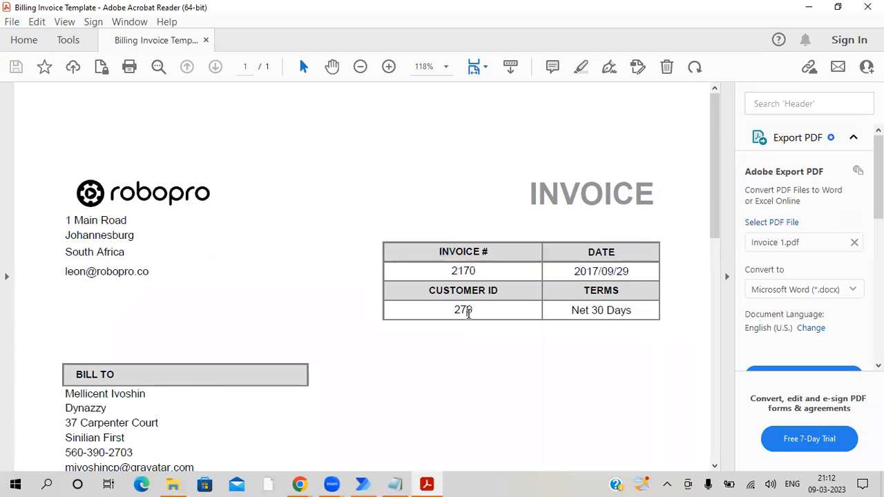
{"action": "double_click", "coordinate": [468, 311]}
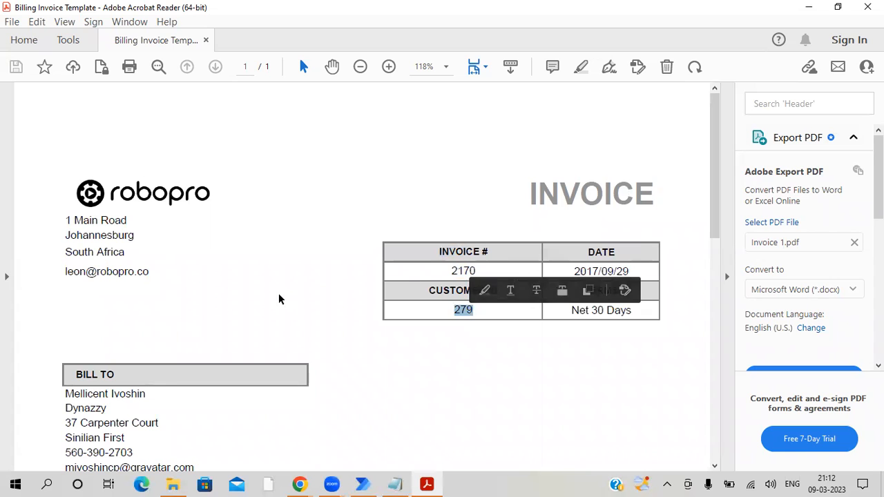
{"action": "scroll", "coordinate": [273, 311], "scroll_direction": "down", "scroll_amount": 10}
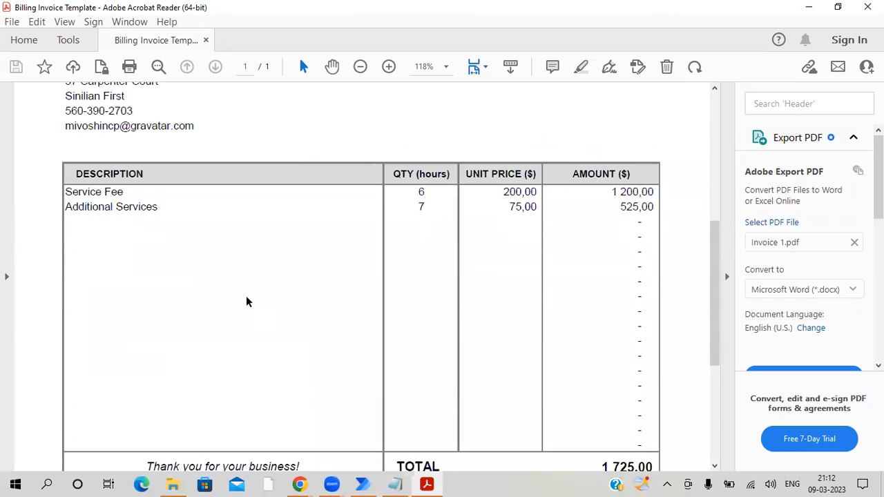
{"action": "left_click_drag", "start_coordinate": [74, 174], "coordinate": [143, 173]}
{"action": "triple_click", "coordinate": [96, 192]}
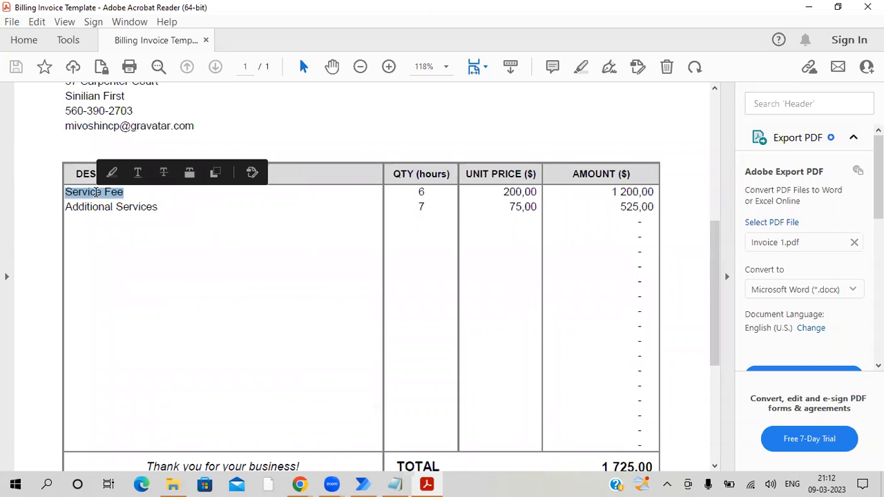
{"action": "scroll", "coordinate": [115, 243], "scroll_direction": "up", "scroll_amount": 3}
{"action": "scroll", "coordinate": [116, 243], "scroll_direction": "up", "scroll_amount": 3}
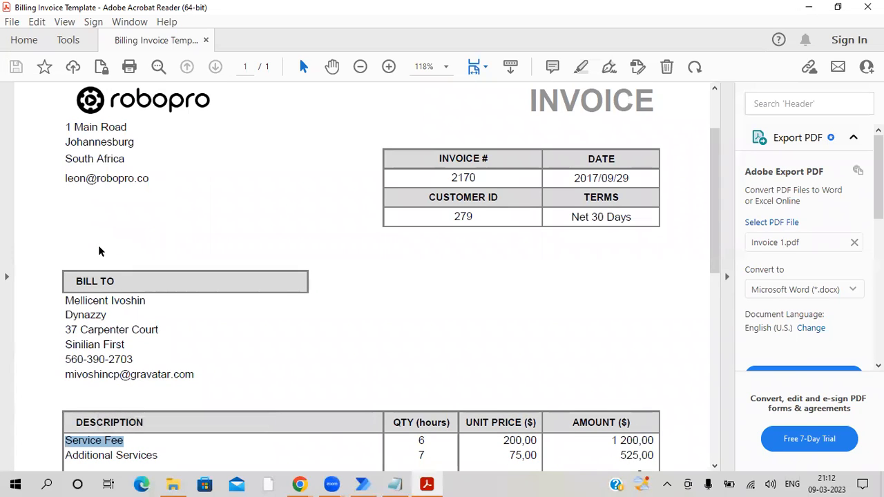
- Open Invoice 2.pdf from the PDF Extraction folder and check its layout and invoice number
{"action": "mouse_move", "coordinate": [174, 481]}
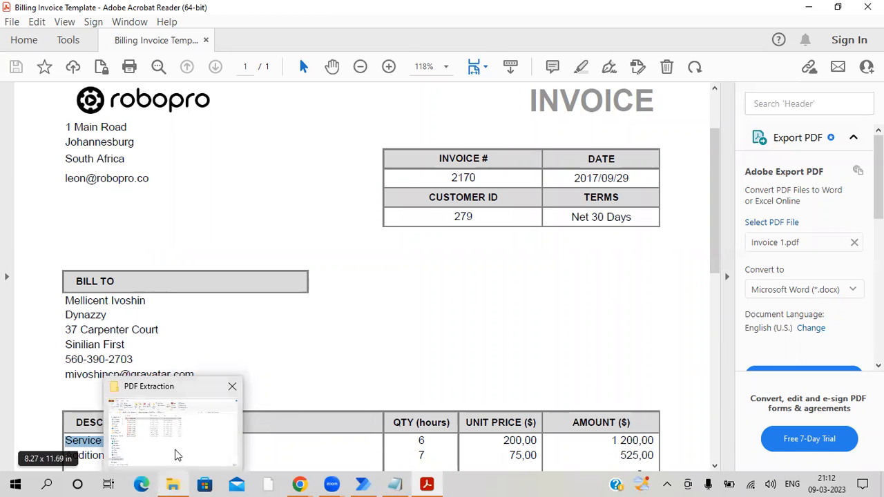
{"action": "left_click", "coordinate": [176, 451]}
{"action": "double_click", "coordinate": [161, 158]}
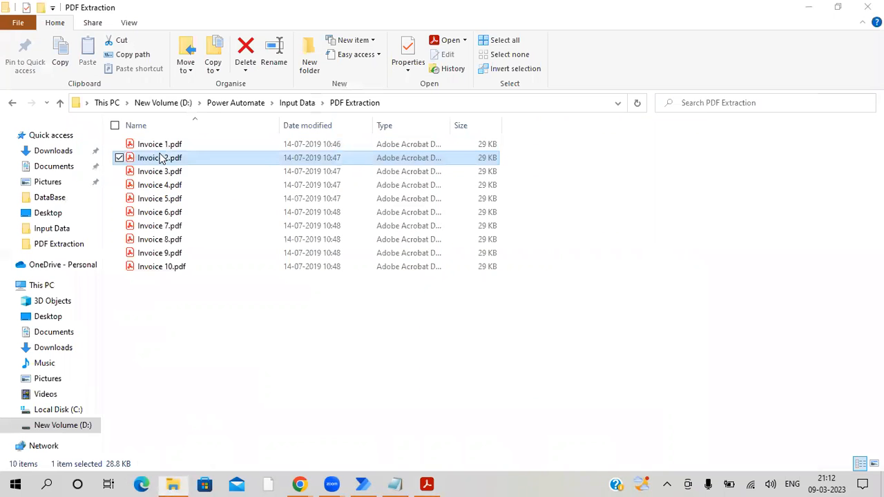
{"action": "scroll", "coordinate": [399, 237], "scroll_direction": "down", "scroll_amount": 2}
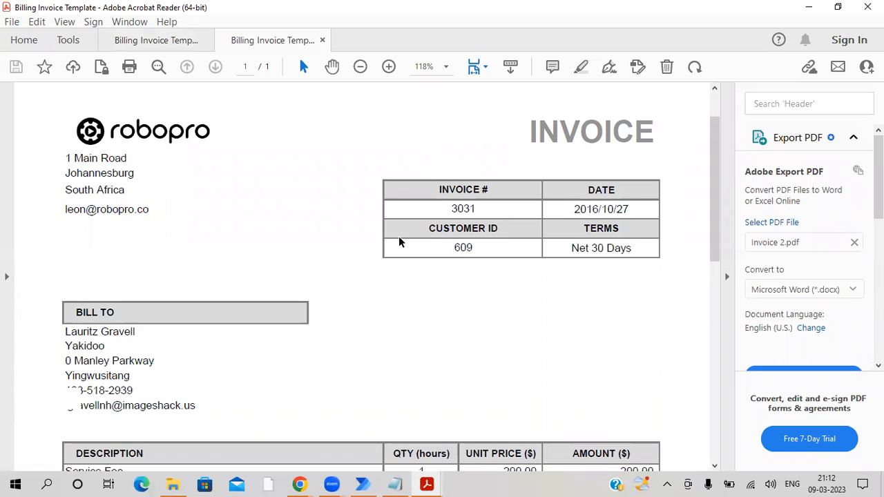
{"action": "scroll", "coordinate": [399, 236], "scroll_direction": "down", "scroll_amount": 1}
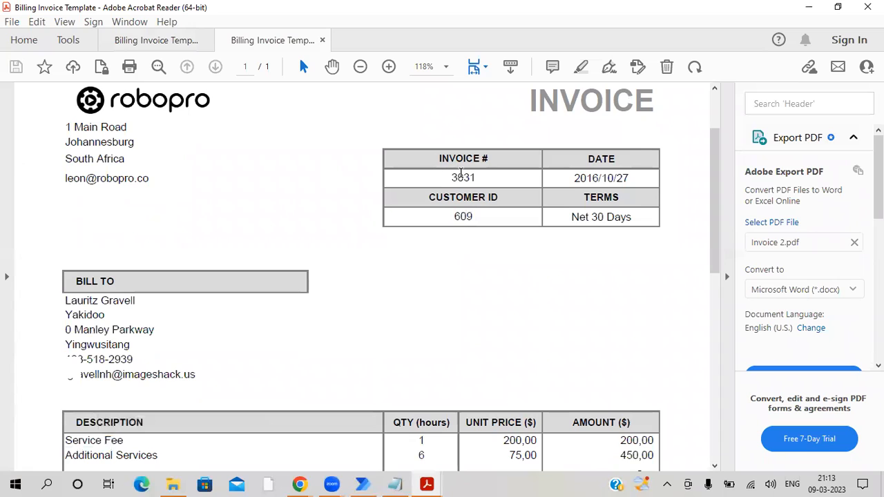
{"action": "double_click", "coordinate": [461, 176]}
{"action": "left_click", "coordinate": [395, 218]}
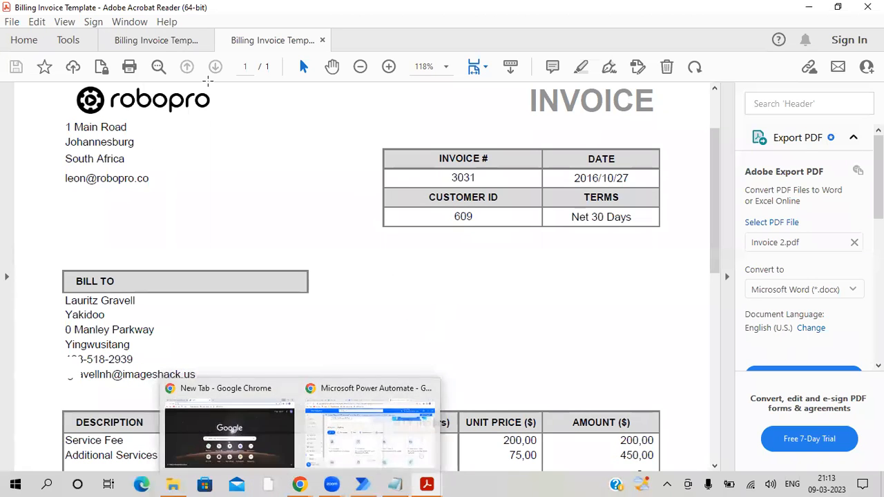
- Return to Invoice 1.pdf and examine its invoice number for comparison with the second invoice
{"action": "left_click", "coordinate": [155, 41]}
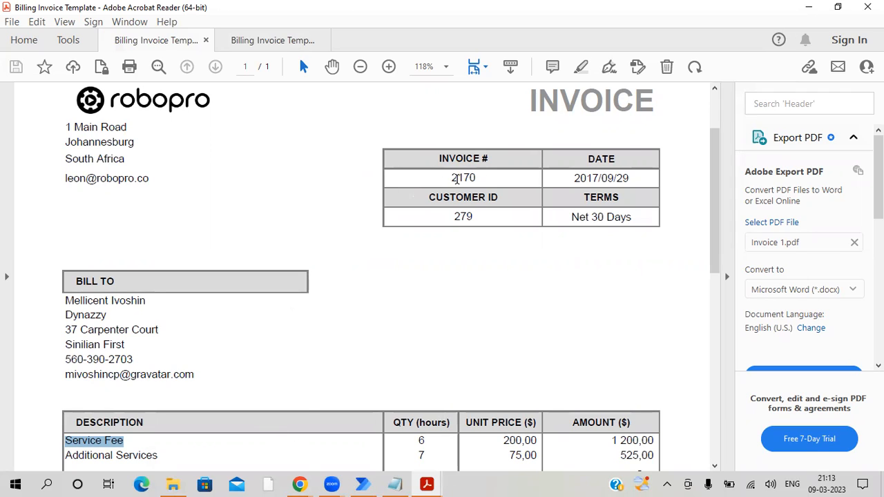
{"action": "double_click", "coordinate": [456, 178]}
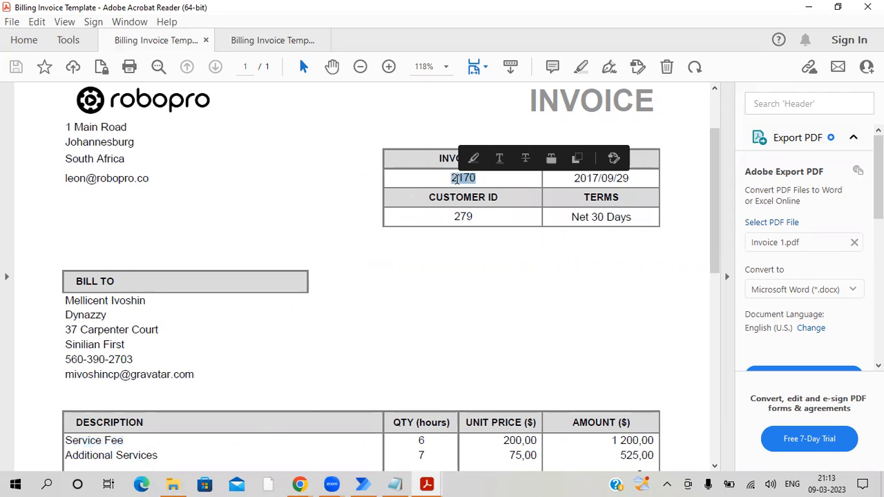
{"action": "left_click", "coordinate": [440, 293]}
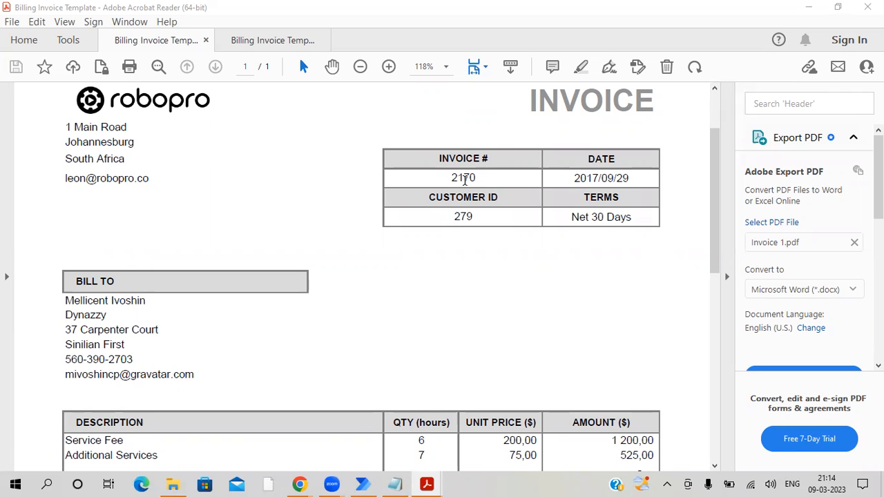
{"action": "double_click", "coordinate": [465, 178]}
{"action": "right_click", "coordinate": [467, 185]}
{"action": "left_click", "coordinate": [395, 278]}
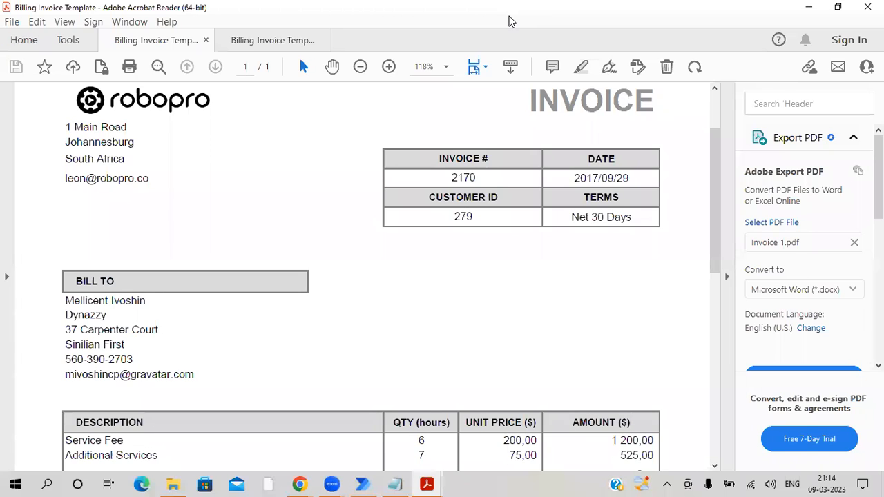
- Switch to Power Automate in Chrome and start the custom document processing model that extracts custom information from documents
{"action": "left_click", "coordinate": [336, 430]}
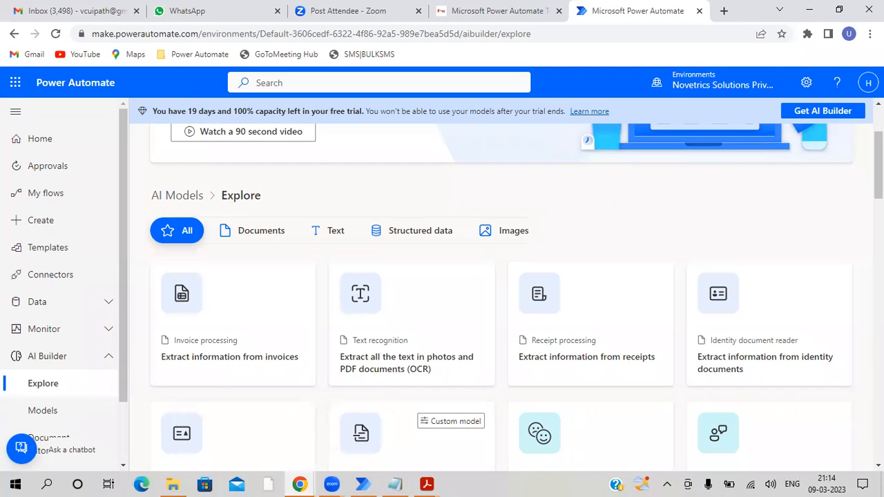
{"action": "scroll", "coordinate": [617, 263], "scroll_direction": "down", "scroll_amount": 3}
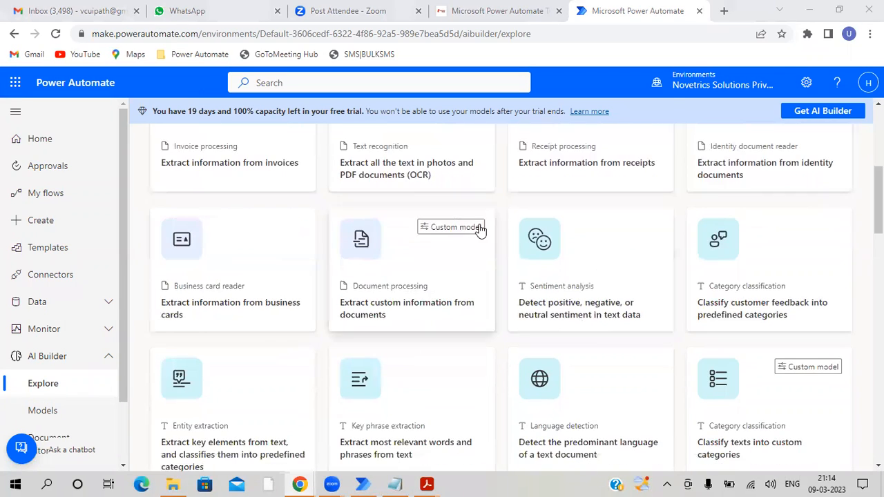
{"action": "scroll", "coordinate": [515, 276], "scroll_direction": "up", "scroll_amount": 2}
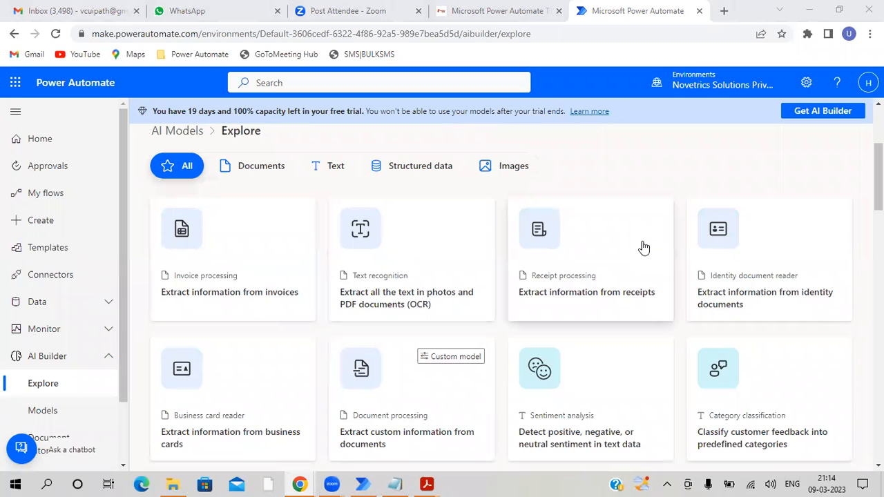
{"action": "scroll", "coordinate": [643, 247], "scroll_direction": "down", "scroll_amount": 3}
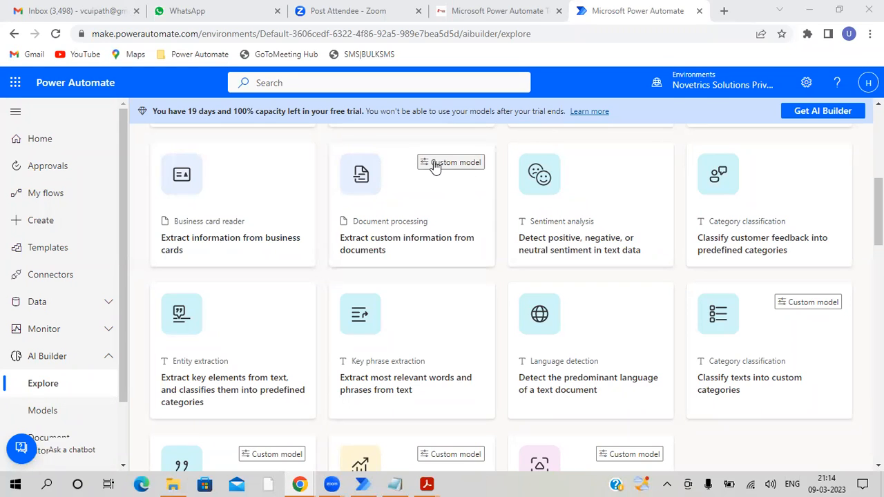
{"action": "left_click", "coordinate": [431, 197]}
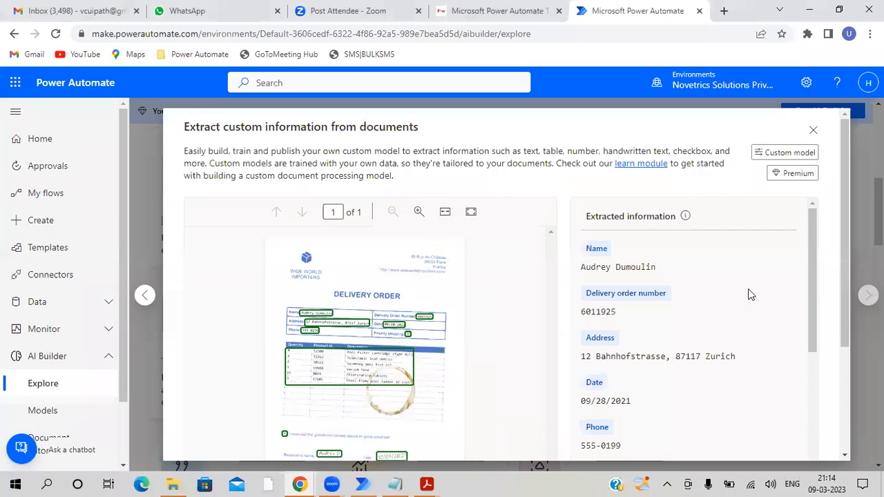
{"action": "scroll", "coordinate": [752, 295], "scroll_direction": "down", "scroll_amount": 4}
{"action": "scroll", "coordinate": [792, 349], "scroll_direction": "down", "scroll_amount": 5}
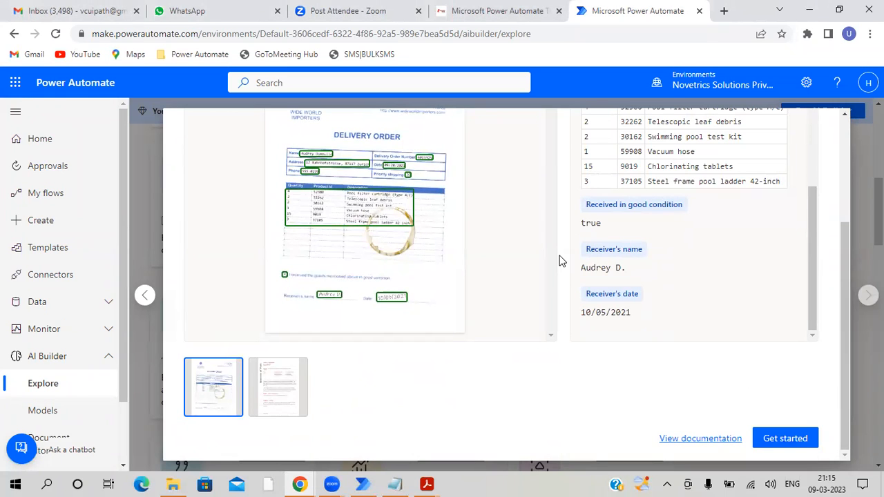
{"action": "left_click", "coordinate": [786, 441]}
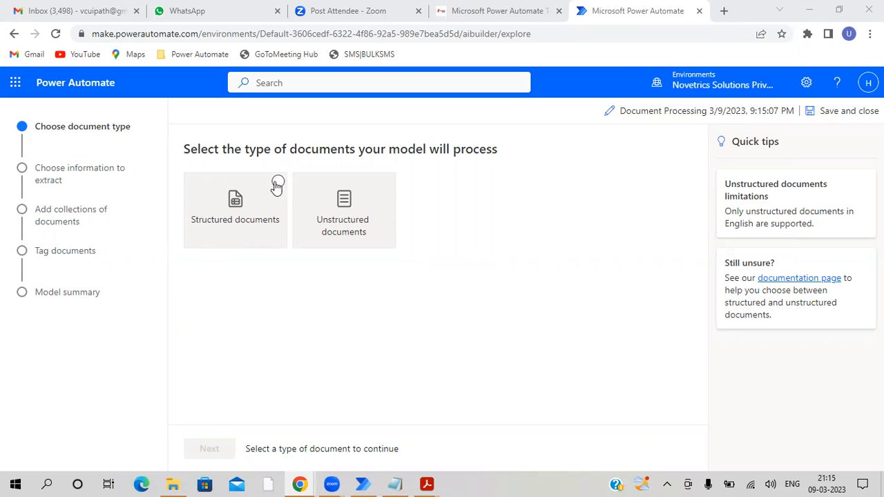
- Choose structured documents as the model's document type, view the example documents, and proceed to choosing the information to extract
{"action": "left_click", "coordinate": [277, 185]}
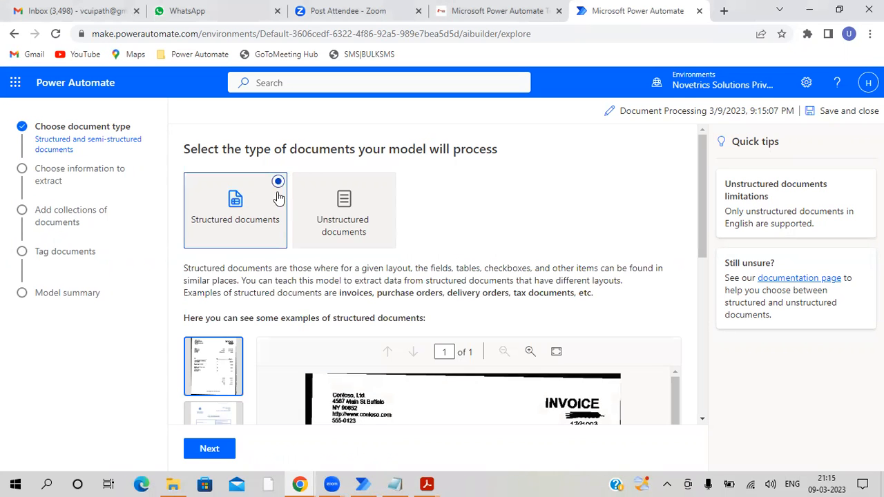
{"action": "scroll", "coordinate": [420, 279], "scroll_direction": "down", "scroll_amount": 1}
{"action": "scroll", "coordinate": [420, 279], "scroll_direction": "down", "scroll_amount": 3}
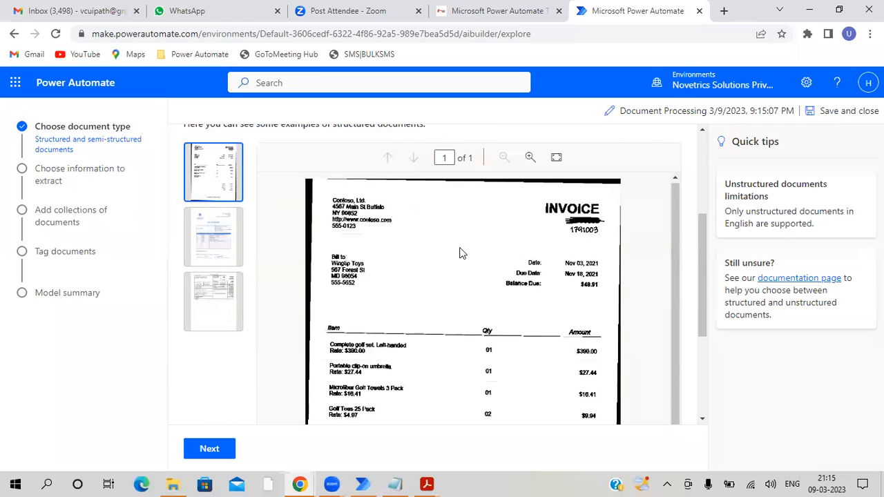
{"action": "left_click", "coordinate": [205, 261]}
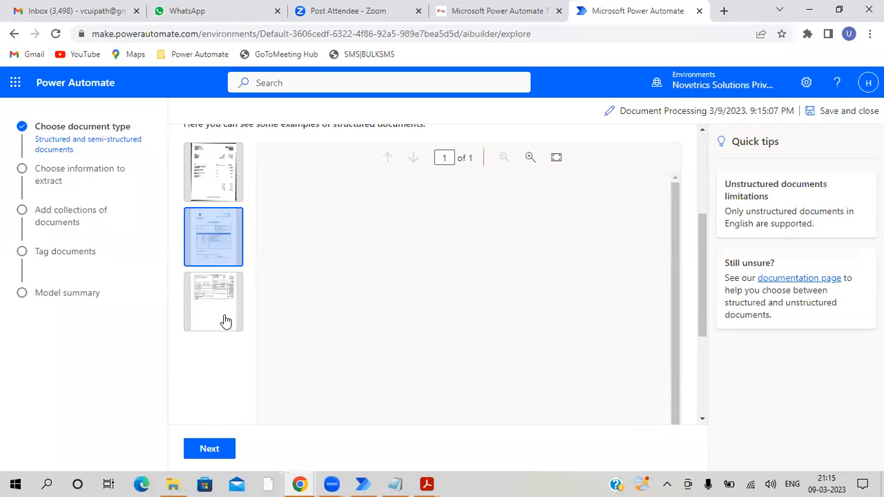
{"action": "left_click", "coordinate": [216, 299]}
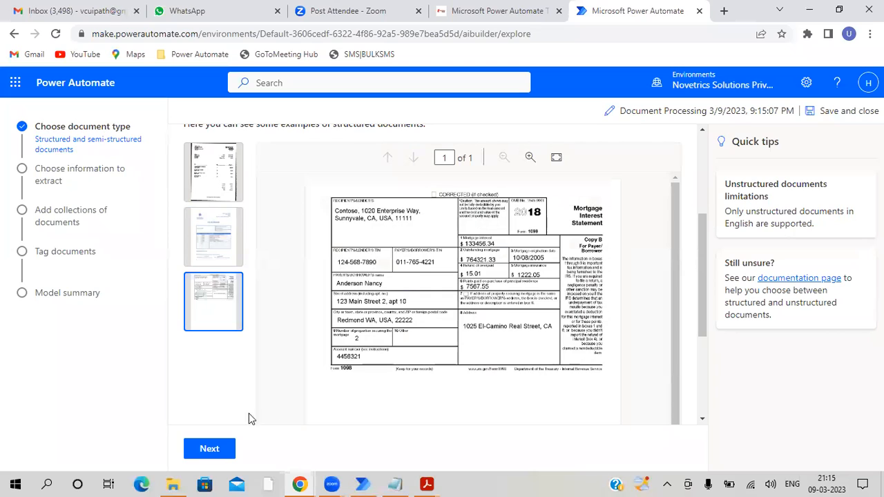
{"action": "left_click", "coordinate": [205, 450]}
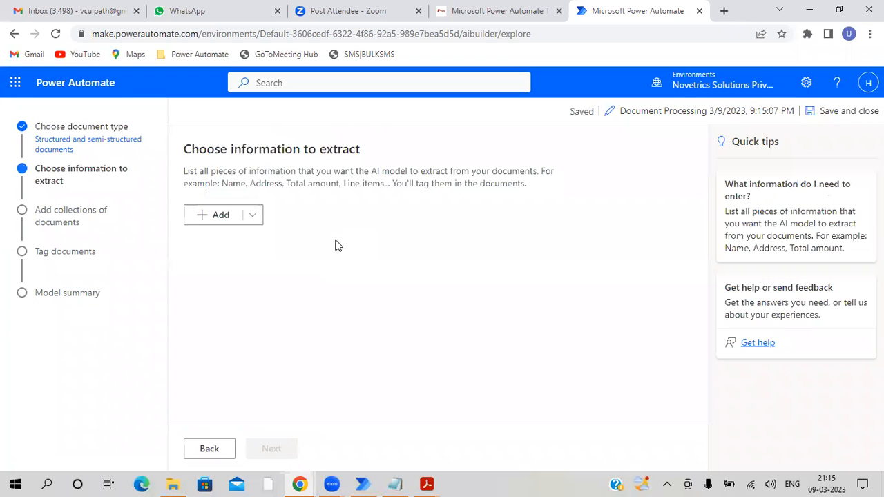
- Switch to Invoice 2.pdf in Acrobat Reader and check its invoice number, customer ID and description table as information to extract
{"action": "left_click", "coordinate": [429, 484]}
{"action": "left_click", "coordinate": [482, 442]}
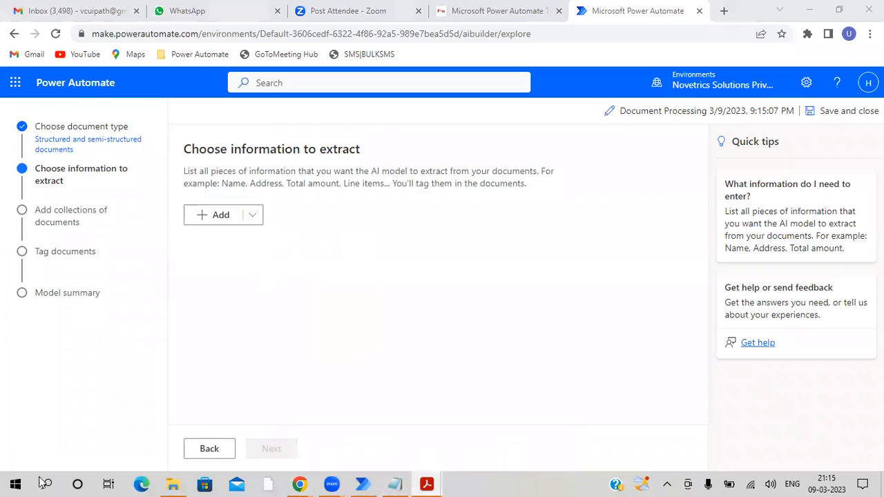
{"action": "double_click", "coordinate": [463, 177]}
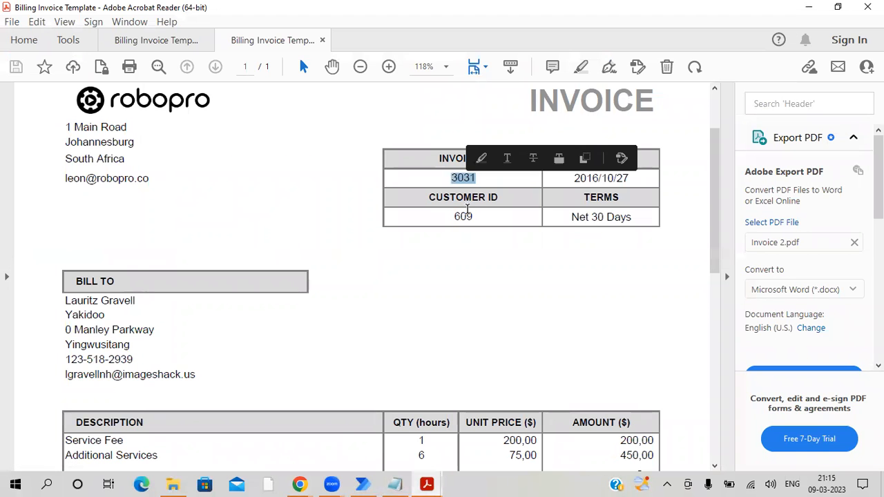
{"action": "double_click", "coordinate": [463, 216]}
{"action": "scroll", "coordinate": [243, 304], "scroll_direction": "down", "scroll_amount": 3}
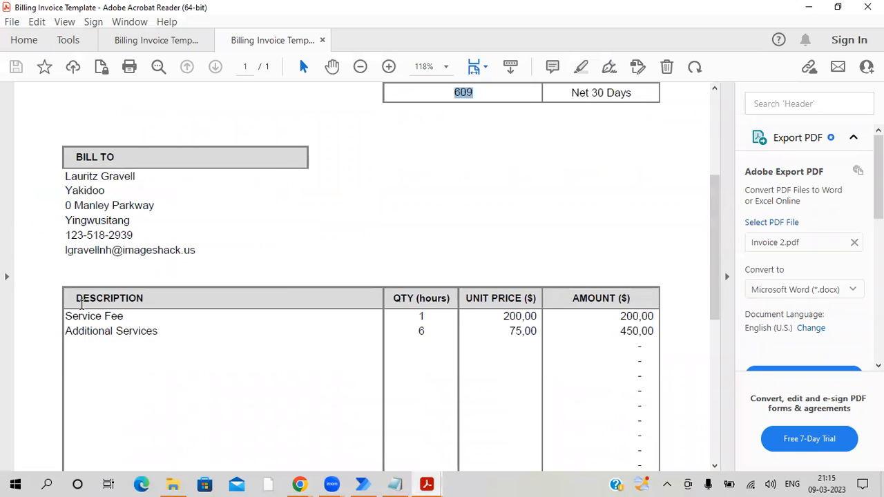
{"action": "left_click", "coordinate": [809, 7]}
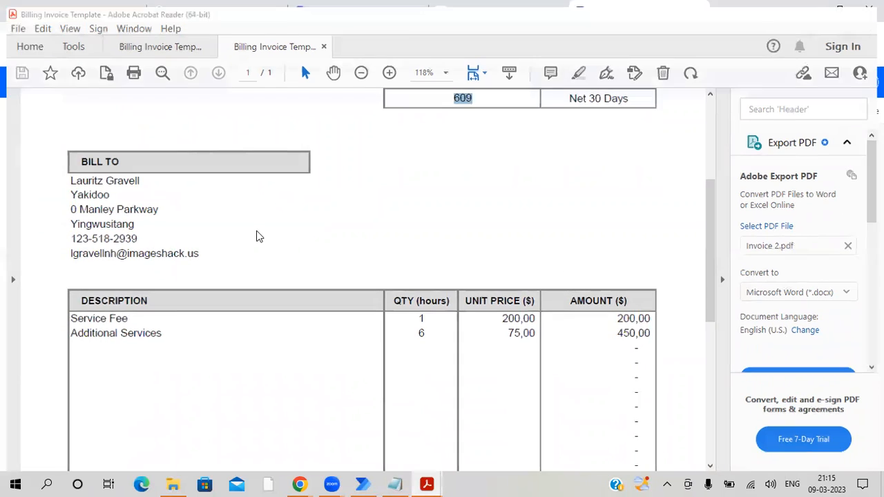
- Add a field named Invoice Number to the information to extract, checking the invoice PDF for the label
{"action": "left_click", "coordinate": [253, 217]}
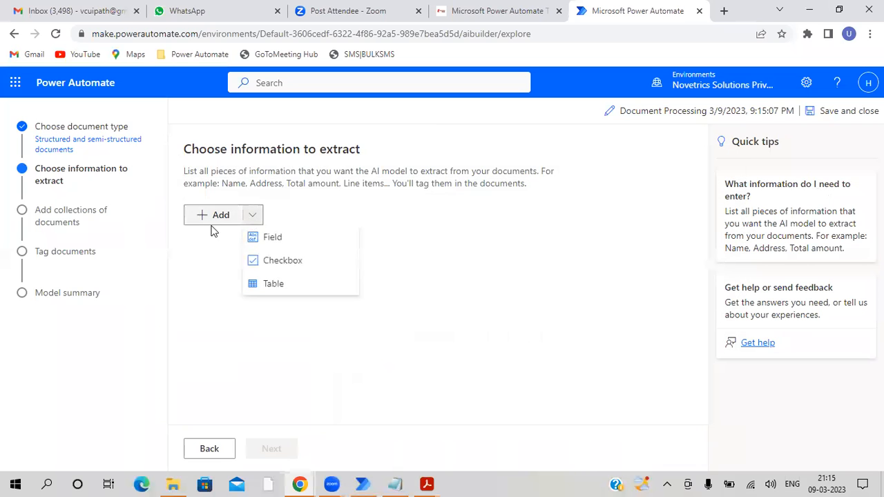
{"action": "left_click", "coordinate": [266, 242]}
{"action": "mouse_move", "coordinate": [449, 464]}
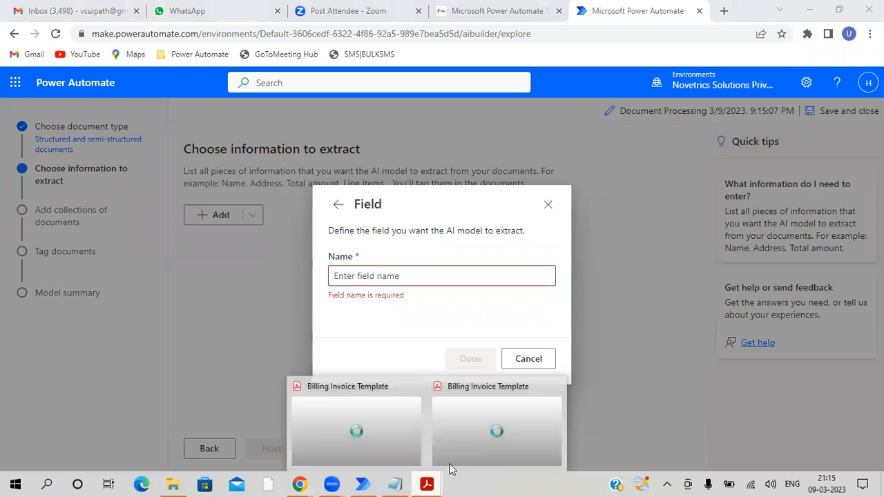
{"action": "left_click", "coordinate": [460, 449]}
{"action": "scroll", "coordinate": [476, 150], "scroll_direction": "up", "scroll_amount": 2}
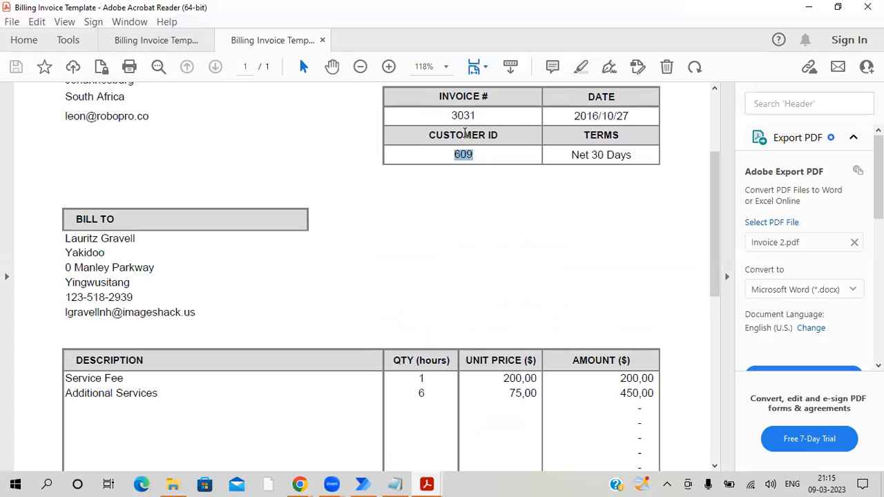
{"action": "left_click", "coordinate": [803, 11]}
{"action": "type", "text": "In"}
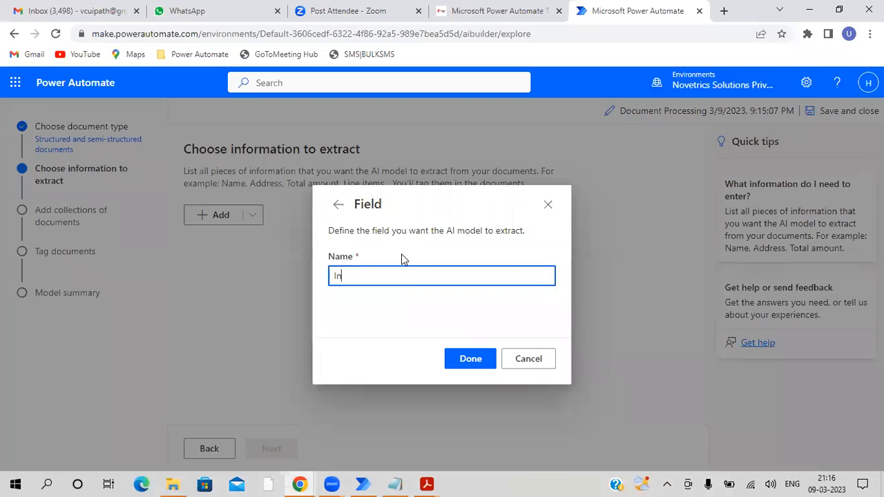
{"action": "type", "text": "voice Number"}
{"action": "left_click", "coordinate": [453, 368]}
- Add a second field named Customer ID to the information to extract
{"action": "left_click", "coordinate": [252, 217]}
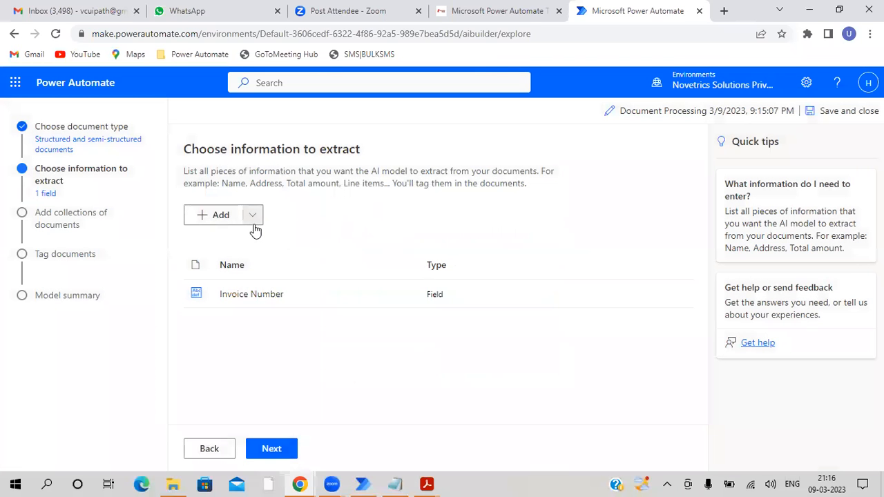
{"action": "left_click", "coordinate": [270, 239]}
{"action": "type", "text": "Customer ID"}
{"action": "left_click", "coordinate": [466, 364]}
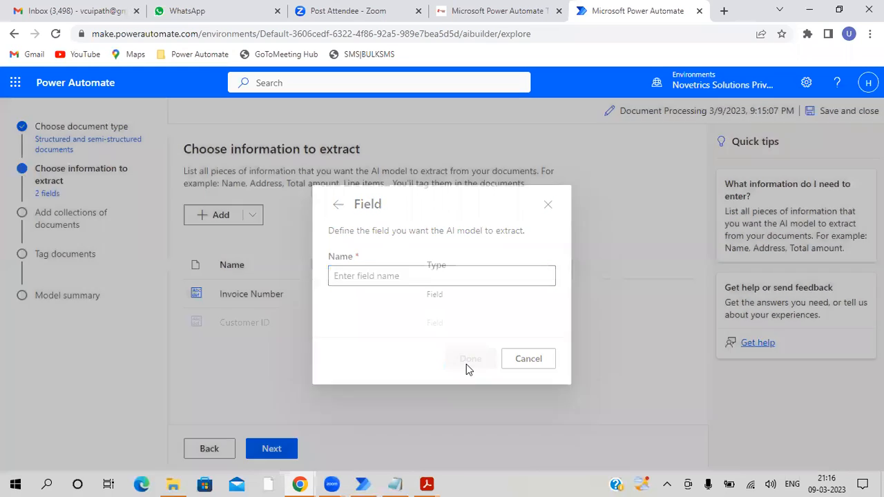
- Add a table to the information to extract and name it Product Info, consulting the line-item table in the invoice PDF
{"action": "left_click", "coordinate": [255, 220]}
{"action": "left_click", "coordinate": [275, 284]}
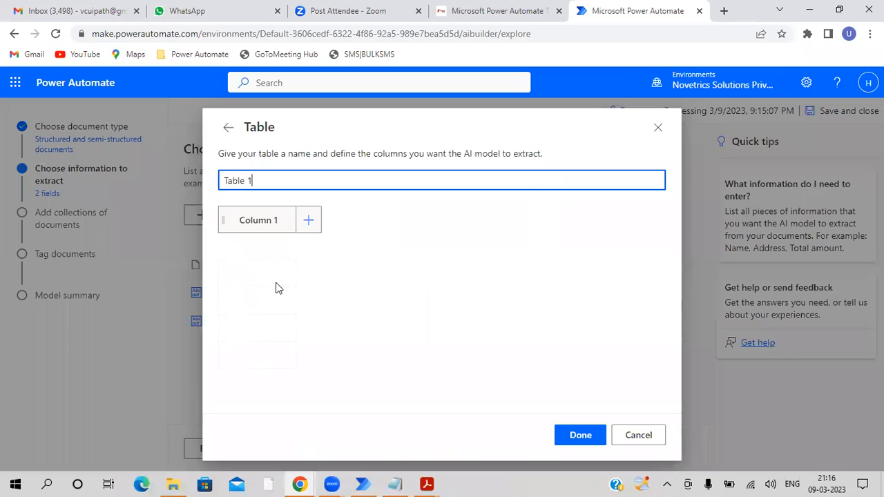
{"action": "key", "text": "ctrl+a"}
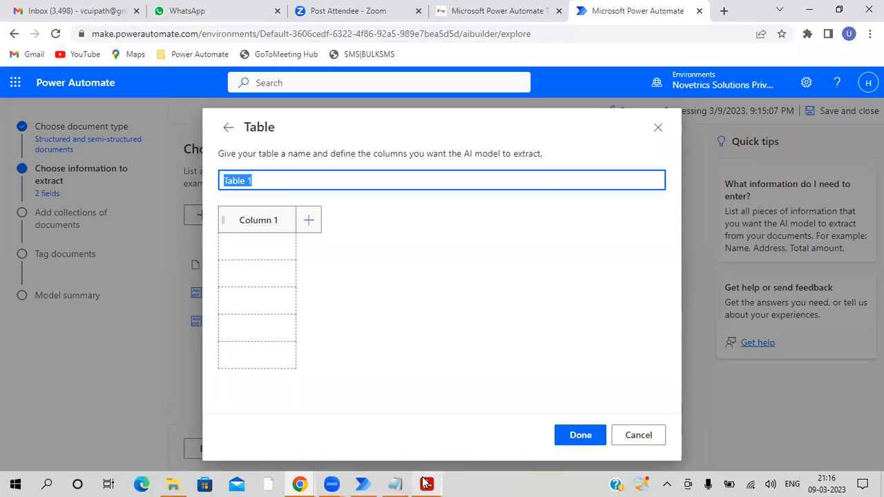
{"action": "mouse_move", "coordinate": [426, 484]}
{"action": "left_click", "coordinate": [478, 451]}
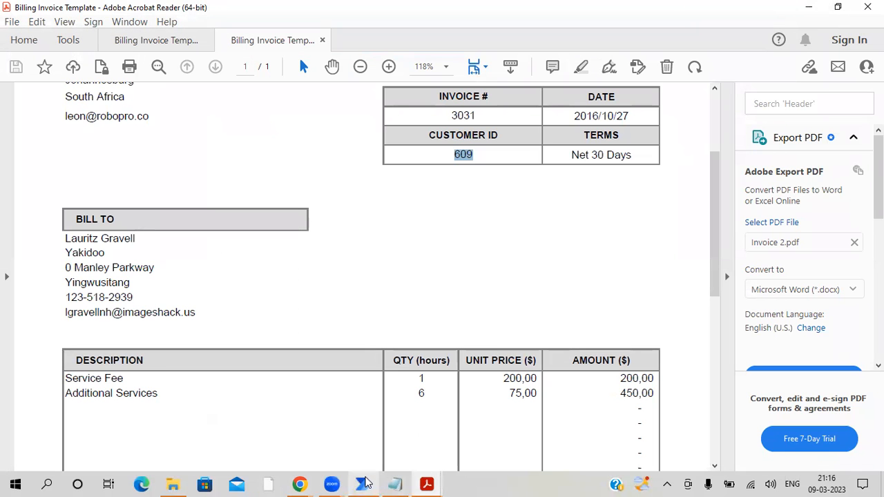
{"action": "mouse_move", "coordinate": [299, 483]}
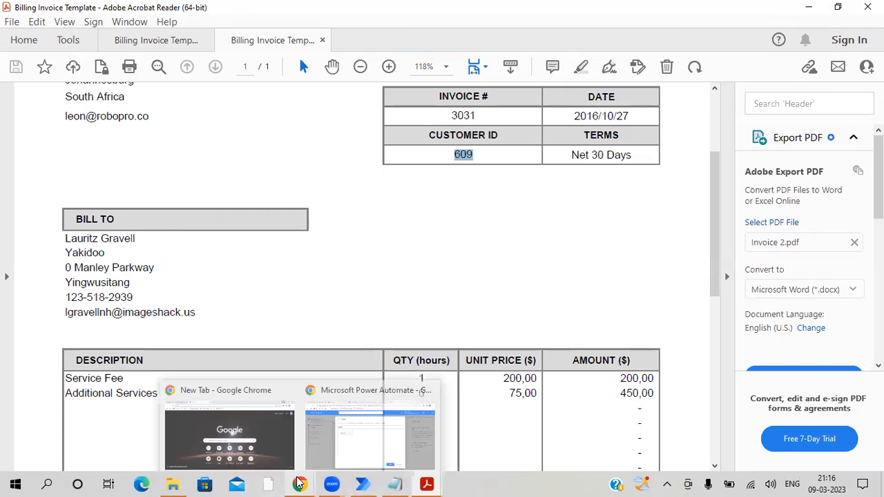
{"action": "left_click", "coordinate": [329, 449]}
{"action": "type", "text": "Product Info"}
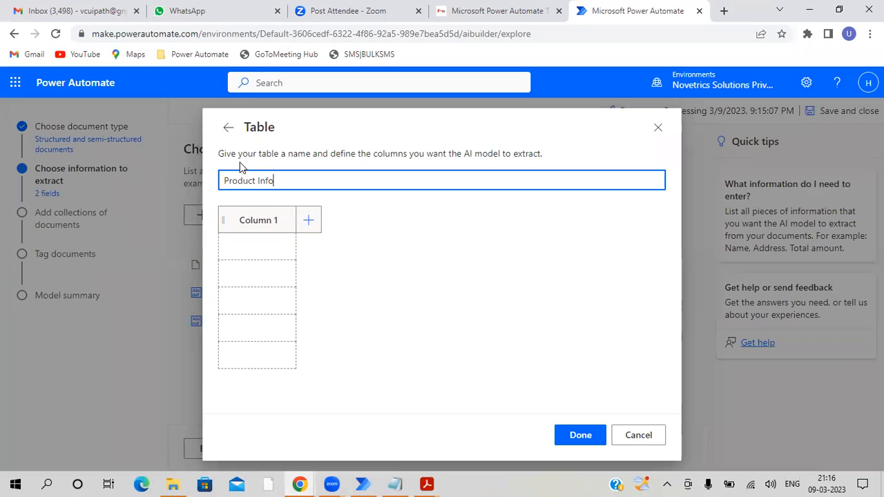
- Rename Column 1 of the Product Info table to DESCRIPTION, copying the header text from Invoice 2.pdf in Acrobat Reader
{"action": "left_click", "coordinate": [282, 223]}
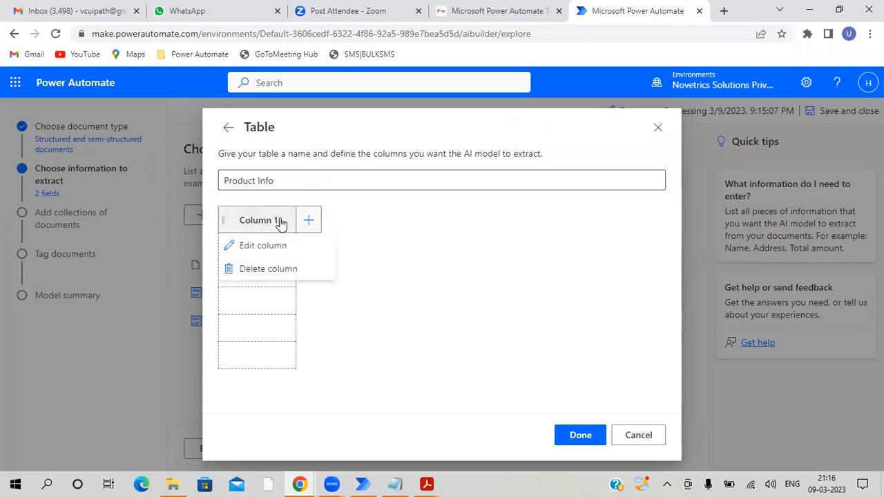
{"action": "left_click", "coordinate": [287, 250]}
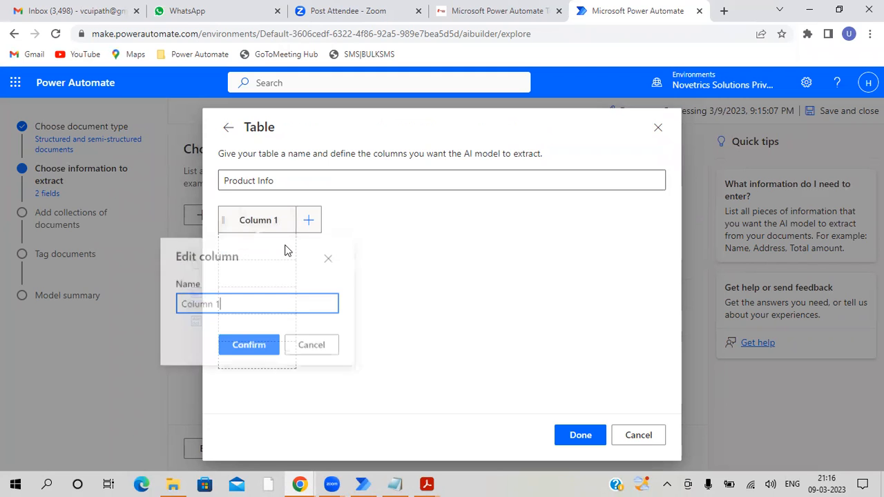
{"action": "mouse_move", "coordinate": [427, 483]}
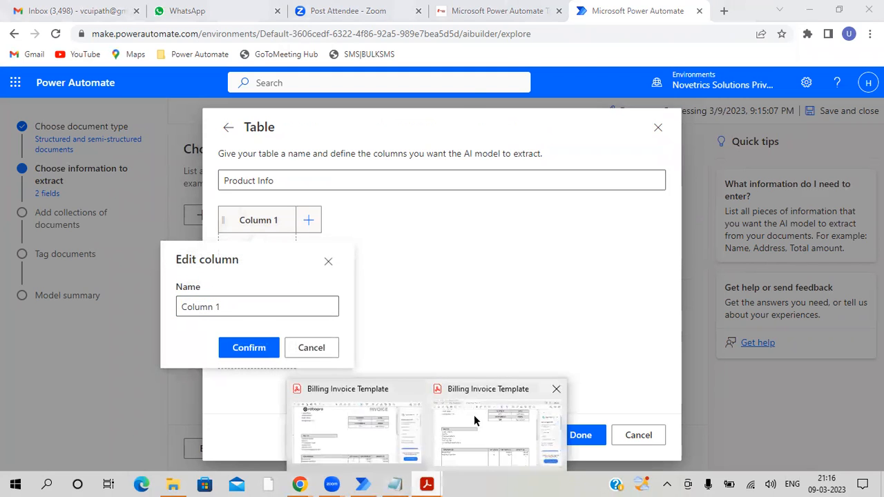
{"action": "left_click", "coordinate": [474, 421]}
{"action": "double_click", "coordinate": [111, 362]}
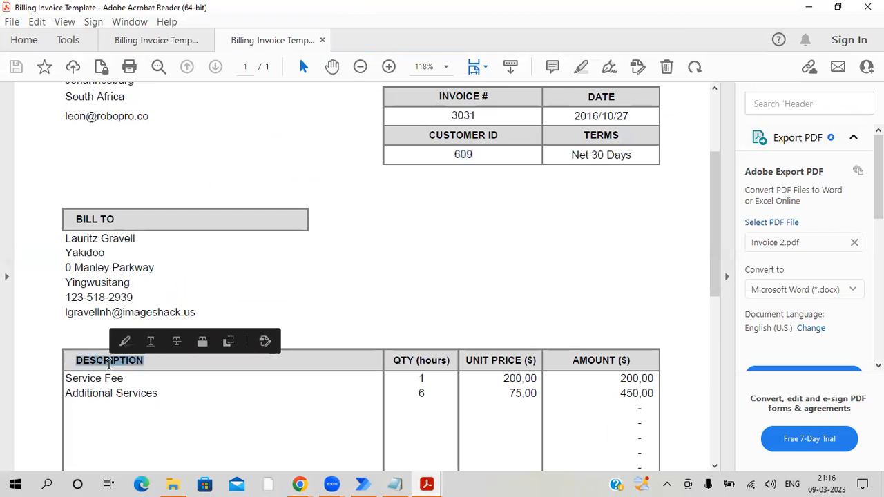
{"action": "mouse_move", "coordinate": [360, 483]}
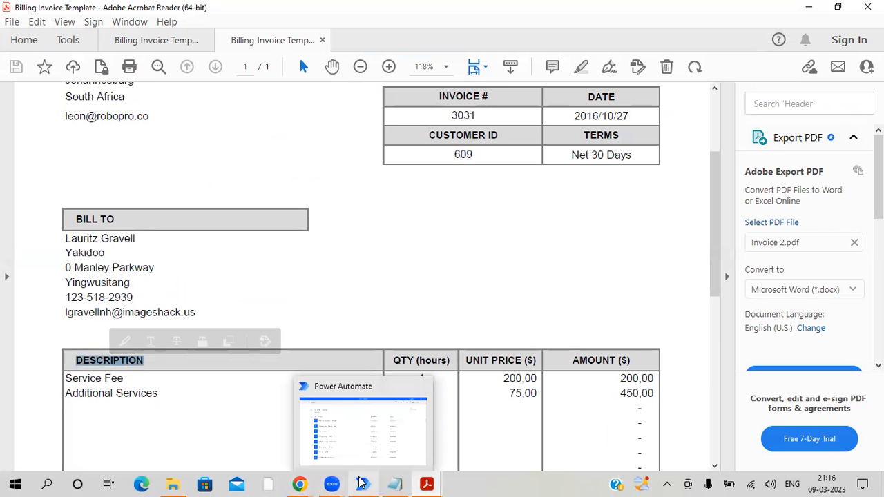
{"action": "mouse_move", "coordinate": [332, 484]}
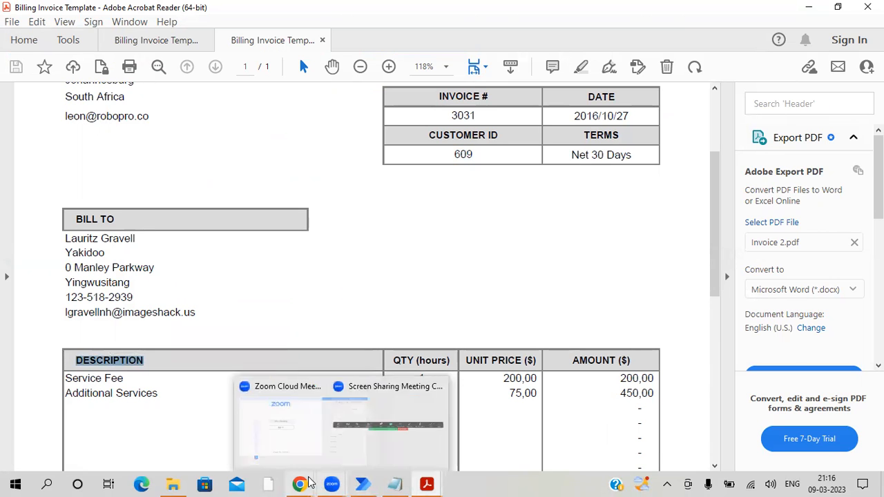
{"action": "mouse_move", "coordinate": [301, 484]}
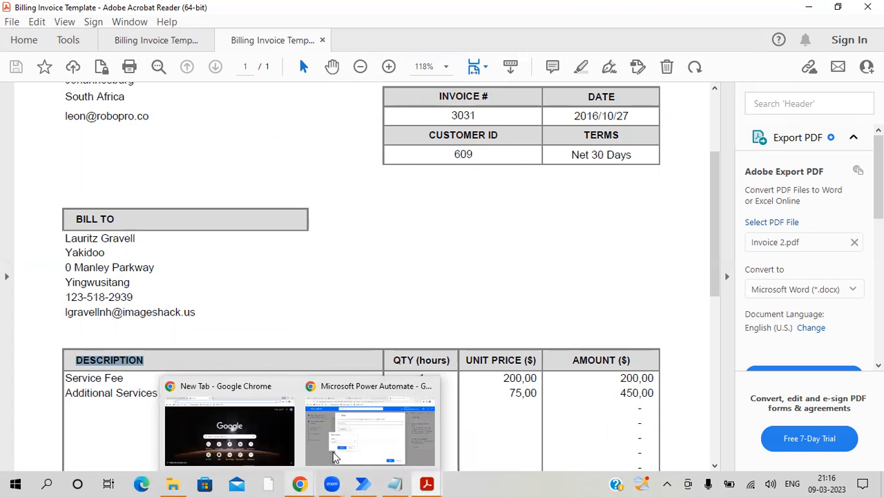
{"action": "left_click", "coordinate": [347, 439]}
{"action": "left_click_drag", "start_coordinate": [222, 306], "coordinate": [146, 315]}
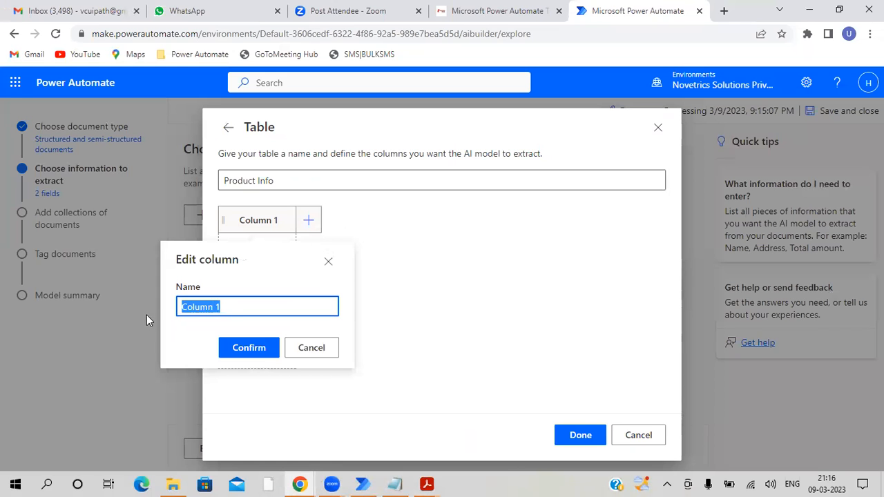
{"action": "type", "text": "DESCRIPTION"}
{"action": "left_click", "coordinate": [257, 349]}
- Add a second column named QTY (hours) to the Product Info table, copying the header text from Invoice 2.pdf
{"action": "left_click", "coordinate": [309, 223]}
{"action": "mouse_move", "coordinate": [427, 484]}
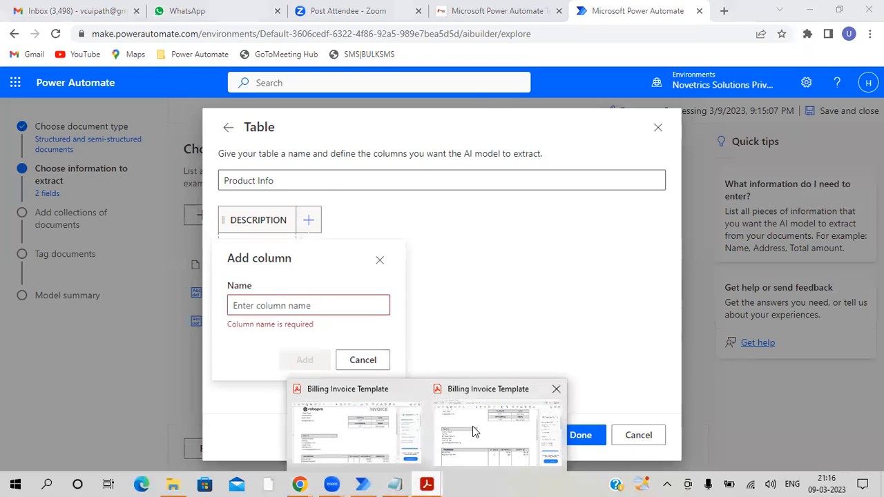
{"action": "left_click", "coordinate": [473, 426]}
{"action": "triple_click", "coordinate": [428, 365]}
{"action": "key", "text": "ctrl+c"}
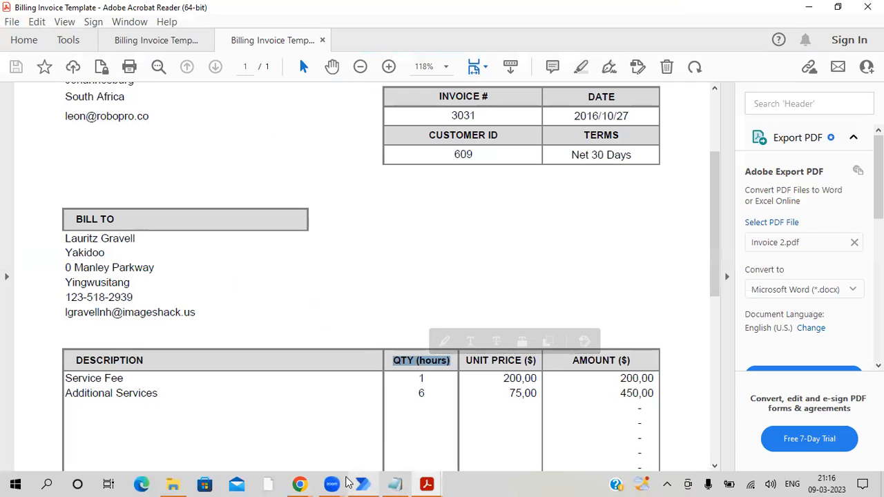
{"action": "left_click", "coordinate": [363, 484]}
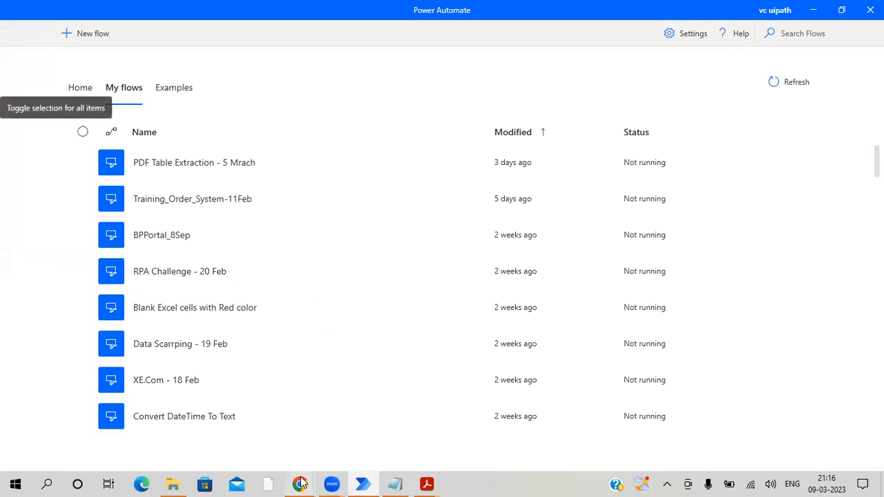
{"action": "mouse_move", "coordinate": [299, 484]}
{"action": "left_click", "coordinate": [373, 424]}
{"action": "left_click", "coordinate": [336, 311]}
{"action": "key", "text": "ctrl+v"}
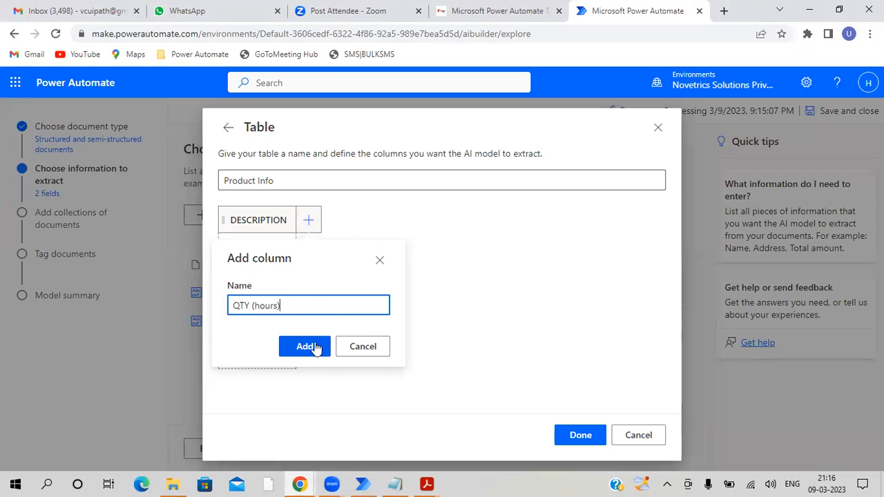
{"action": "left_click", "coordinate": [310, 348]}
- Add a third column named UNIT PRICE ($) to the Product Info table, copying the header text from Invoice 2.pdf
{"action": "left_click", "coordinate": [387, 229]}
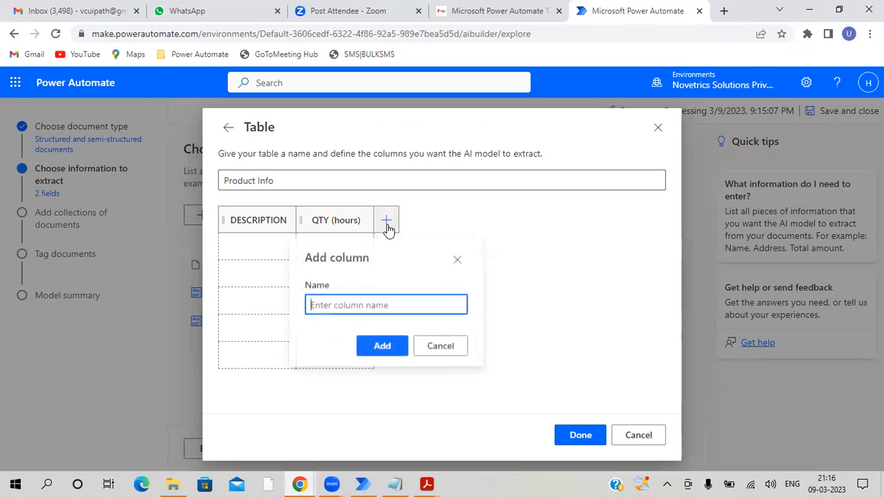
{"action": "mouse_move", "coordinate": [426, 484]}
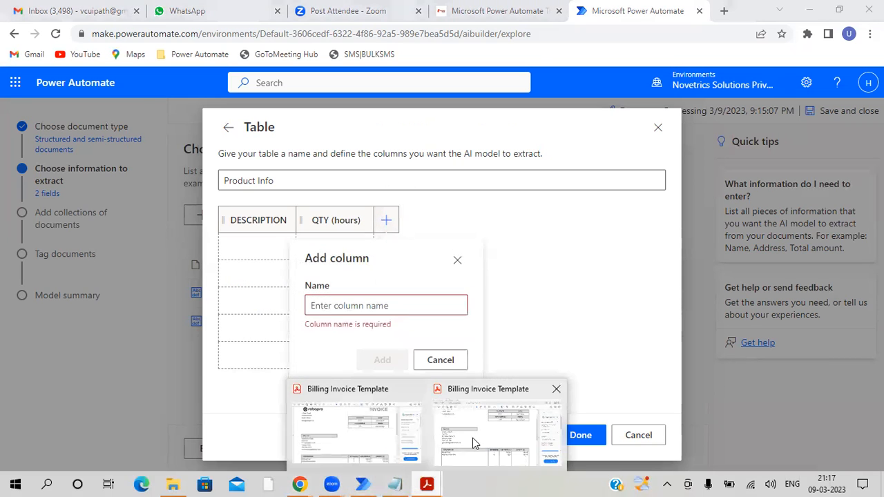
{"action": "left_click", "coordinate": [497, 421]}
{"action": "triple_click", "coordinate": [492, 354]}
{"action": "key", "text": "ctrl+c"}
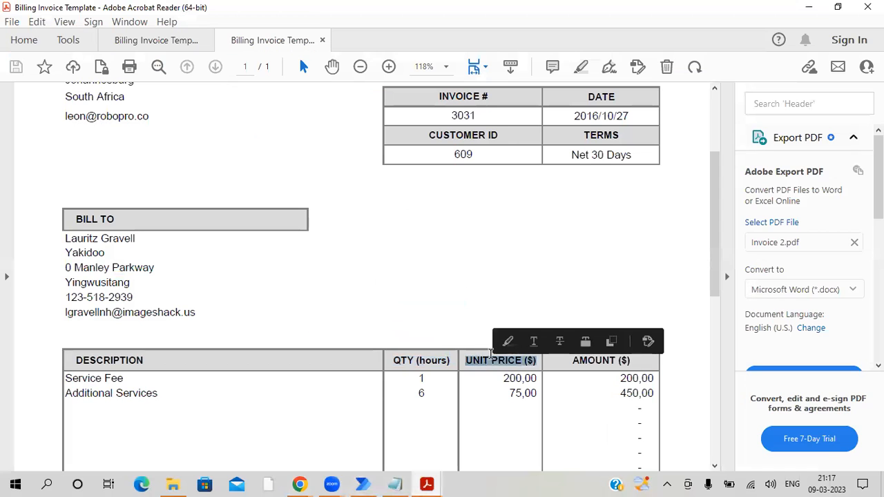
{"action": "mouse_move", "coordinate": [309, 484]}
{"action": "left_click", "coordinate": [355, 449]}
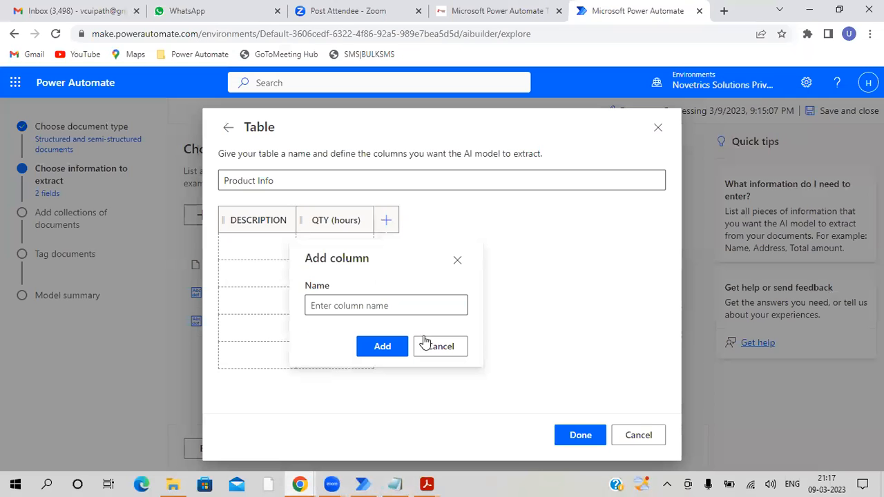
{"action": "key", "text": "ctrl+v"}
{"action": "left_click", "coordinate": [382, 347]}
- Add a fourth column named AMOUNT ($) to the Product Info table, copying the header from Invoice 2.pdf, and finish the table definition
{"action": "left_click", "coordinate": [464, 230]}
{"action": "mouse_move", "coordinate": [426, 483]}
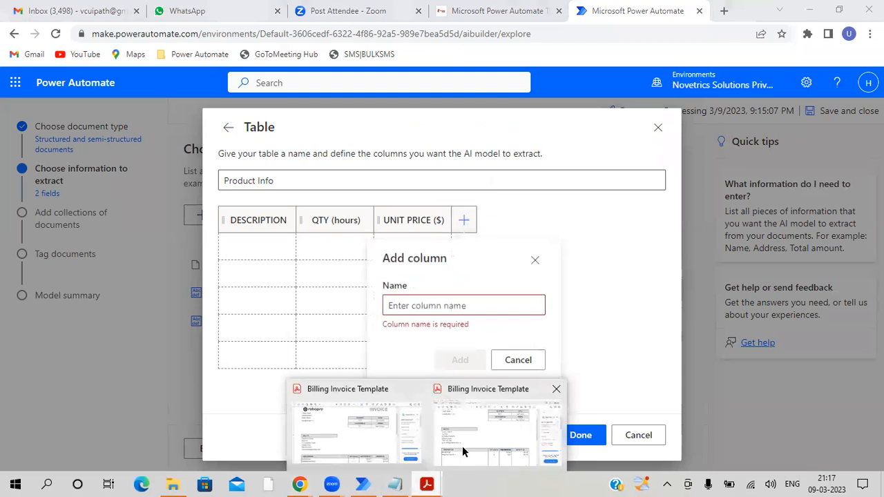
{"action": "left_click", "coordinate": [463, 446]}
{"action": "triple_click", "coordinate": [608, 363]}
{"action": "key", "text": "ctrl+c"}
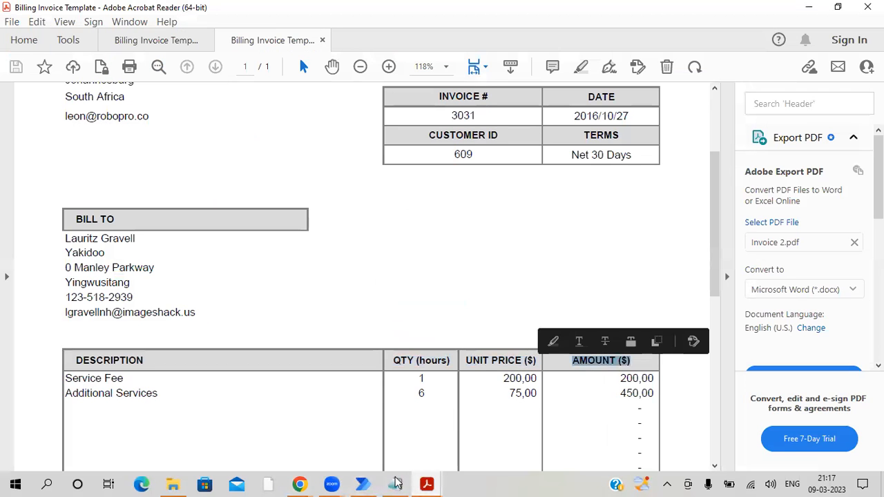
{"action": "mouse_move", "coordinate": [299, 484]}
{"action": "left_click", "coordinate": [368, 428]}
{"action": "left_click", "coordinate": [454, 306]}
{"action": "key", "text": "ctrl+v"}
{"action": "left_click", "coordinate": [451, 354]}
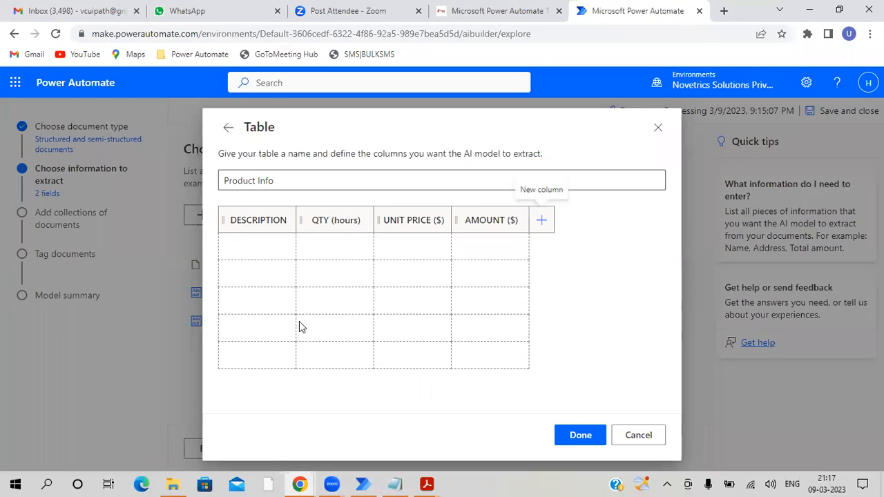
{"action": "left_click", "coordinate": [565, 431]}
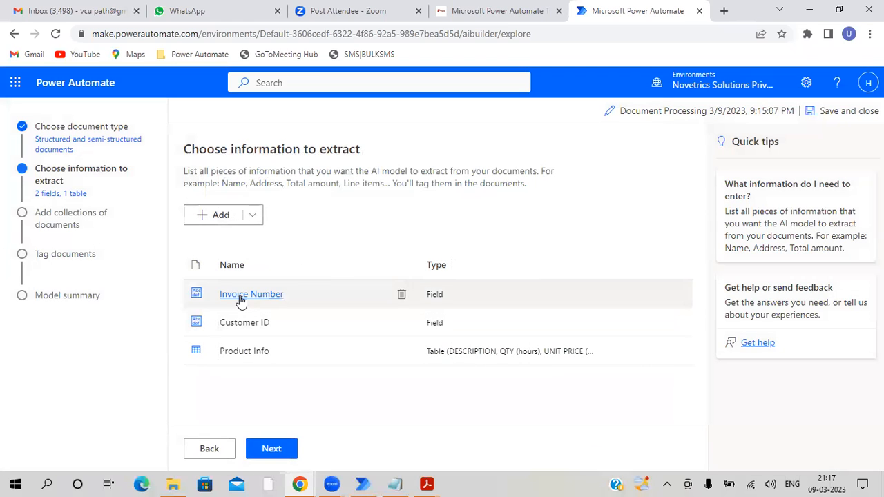
- Proceed to adding collections of documents and create a new collection, checking the minimum number of sample documents
{"action": "left_click", "coordinate": [271, 449]}
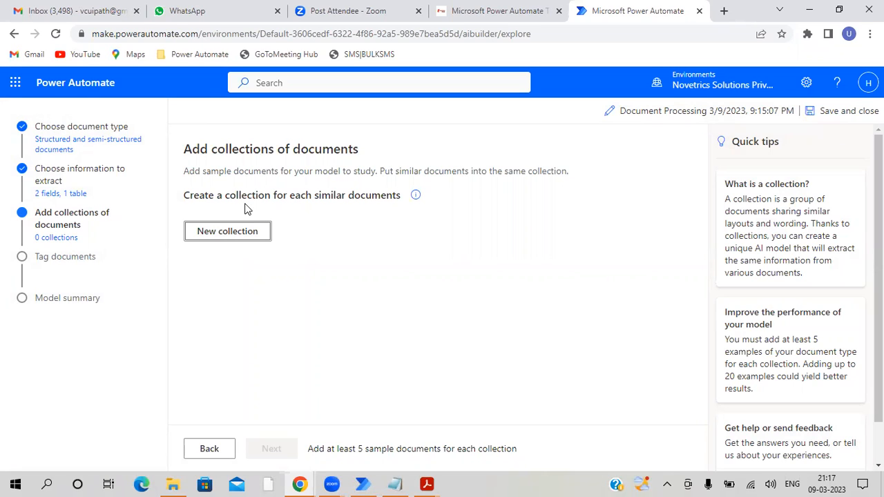
{"action": "left_click", "coordinate": [241, 235]}
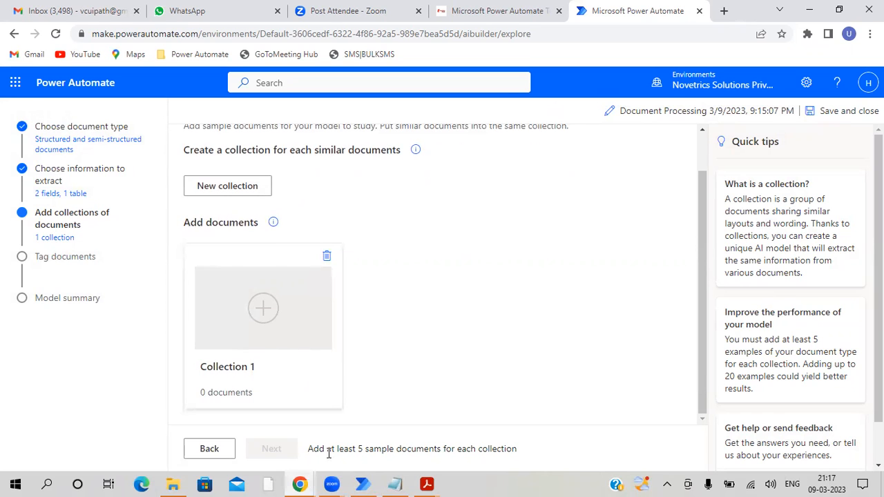
{"action": "left_click_drag", "start_coordinate": [312, 453], "coordinate": [528, 447]}
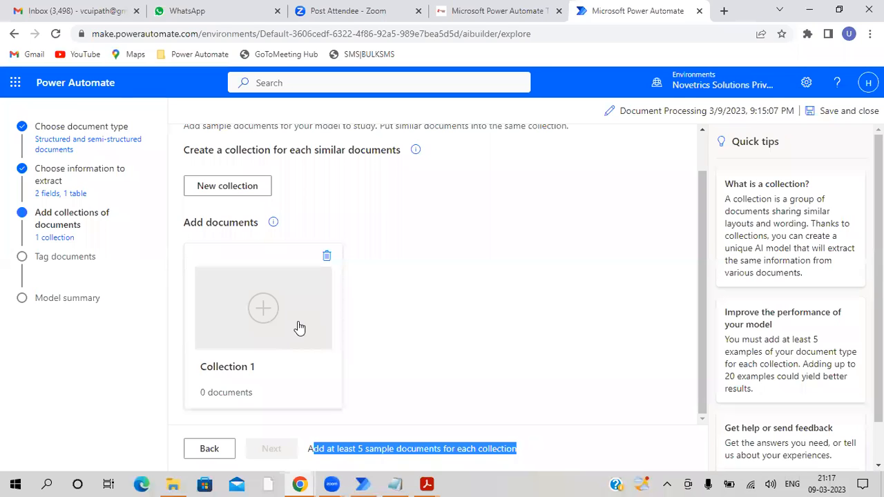
- Open Collection 1 and start adding documents to it from the local device
{"action": "left_click", "coordinate": [257, 316]}
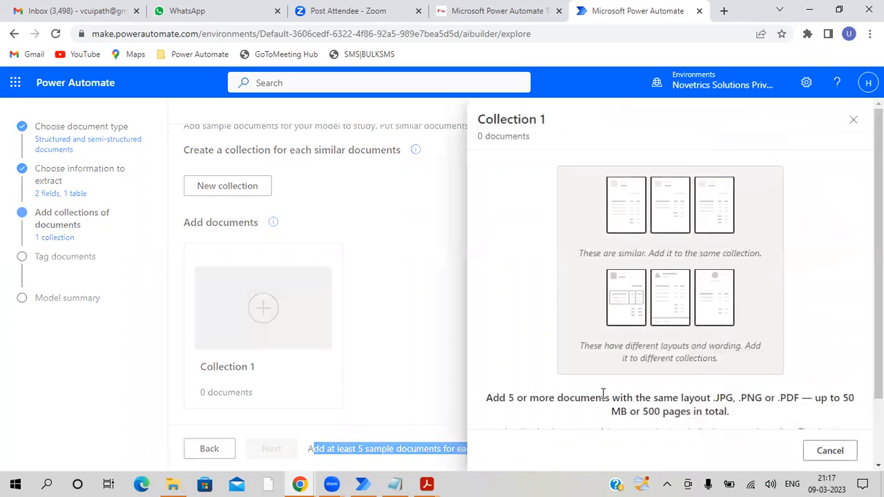
{"action": "scroll", "coordinate": [601, 395], "scroll_direction": "down", "scroll_amount": 1}
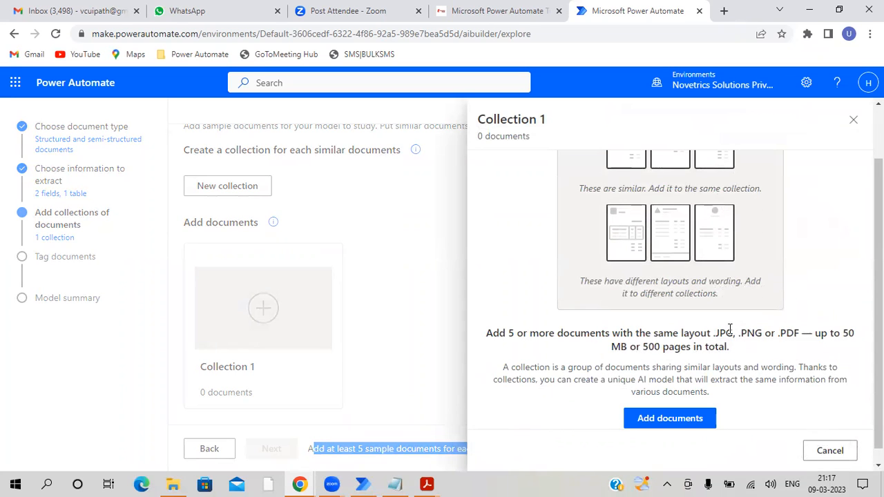
{"action": "left_click", "coordinate": [667, 420]}
{"action": "left_click", "coordinate": [557, 187]}
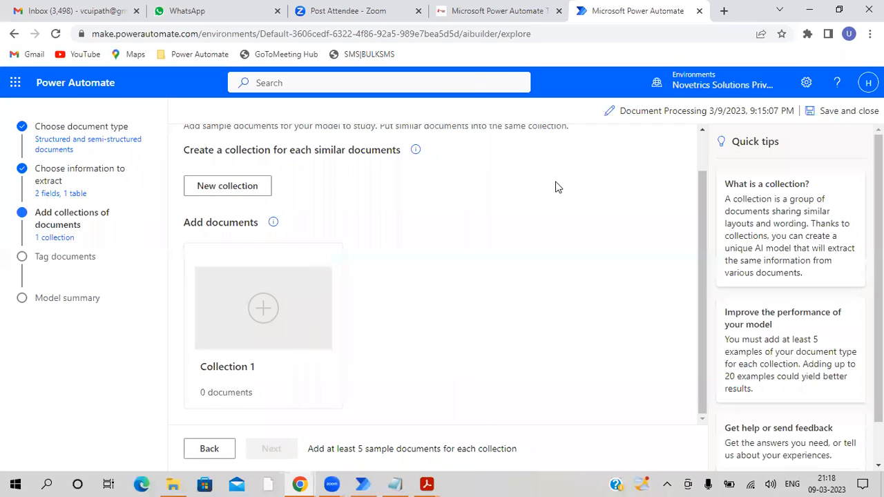
- Choose Invoice 1.pdf through Invoice 5.pdf from within the PDF Extraction folder under Power Automate, Input Data on drive D
{"action": "scroll", "coordinate": [195, 266], "scroll_direction": "down", "scroll_amount": 3}
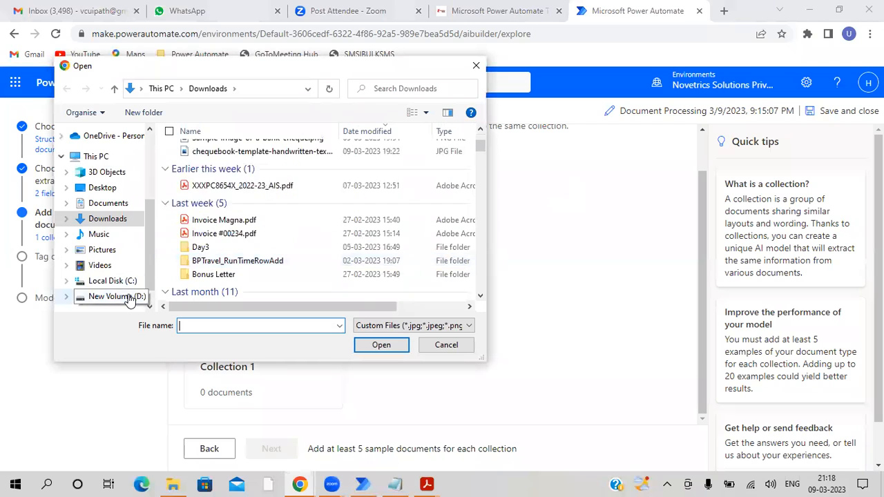
{"action": "left_click", "coordinate": [121, 297]}
{"action": "double_click", "coordinate": [222, 287]}
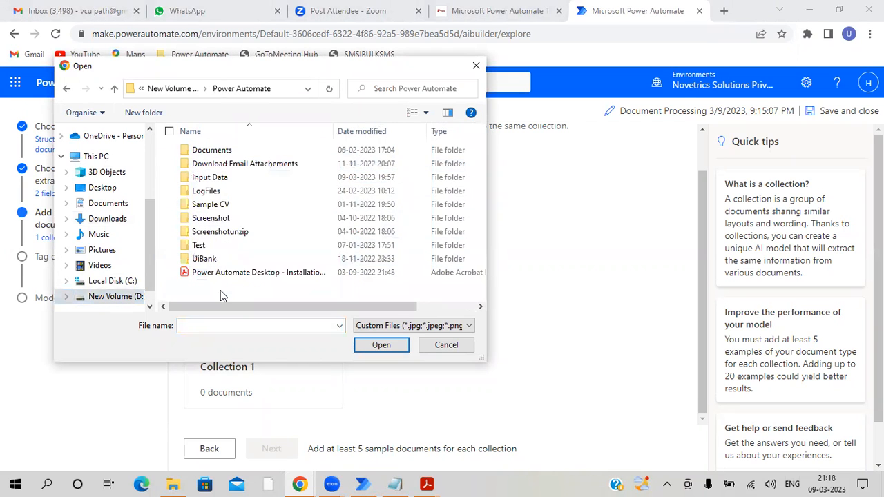
{"action": "double_click", "coordinate": [219, 177]}
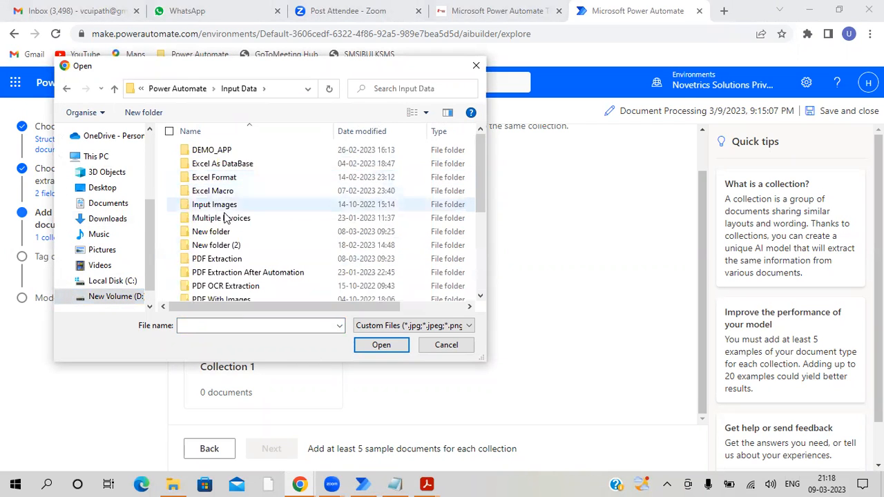
{"action": "scroll", "coordinate": [235, 177], "scroll_direction": "down", "scroll_amount": 4}
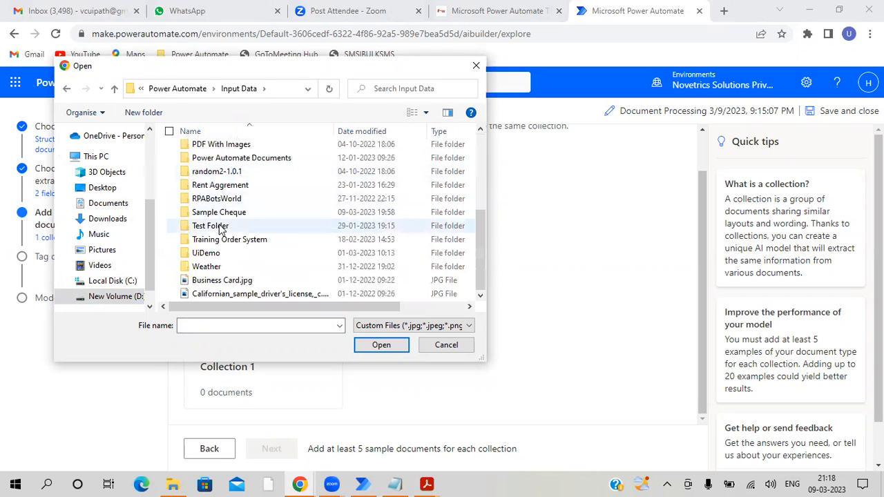
{"action": "left_click", "coordinate": [221, 253]}
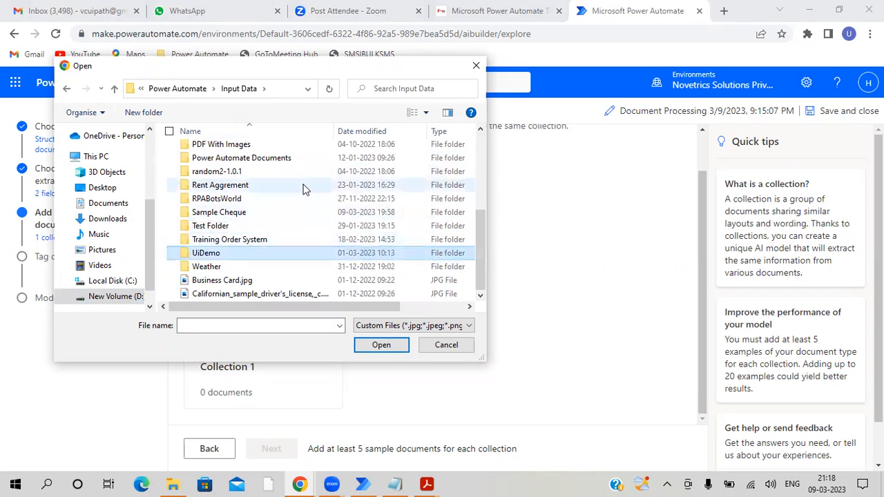
{"action": "scroll", "coordinate": [306, 191], "scroll_direction": "up", "scroll_amount": 1}
{"action": "left_click", "coordinate": [218, 150]}
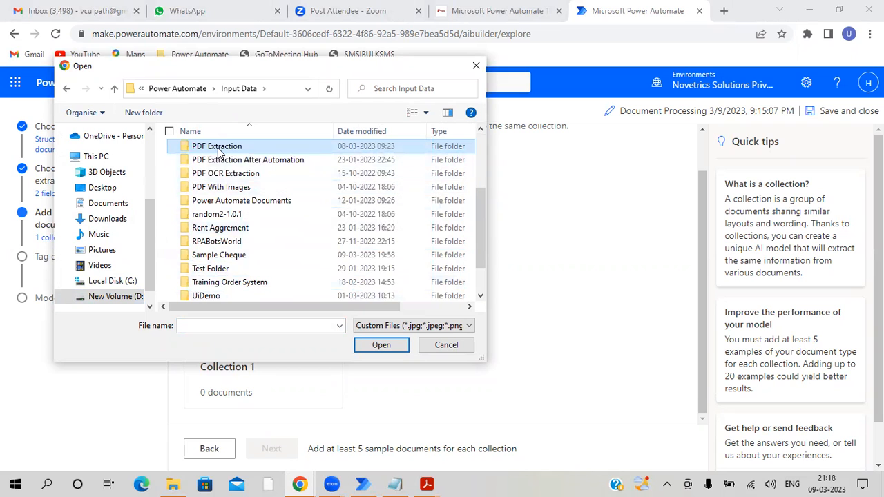
{"action": "double_click", "coordinate": [218, 151]}
{"action": "left_click", "coordinate": [216, 152]}
{"action": "left_click", "coordinate": [212, 194], "text": "shift"}
{"action": "left_click", "coordinate": [212, 207], "text": "shift"}
{"action": "left_click", "coordinate": [369, 347]}
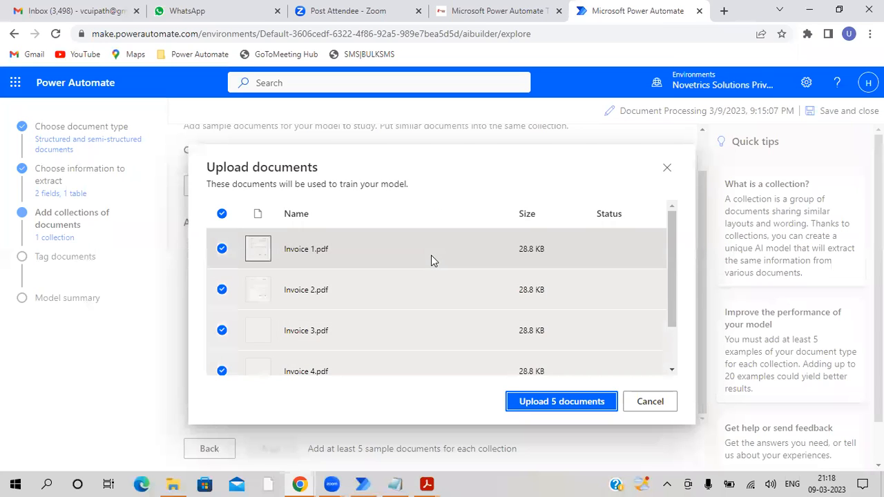
- Review the list of five invoices, upload them to Collection 1 and close the upload dialog
{"action": "scroll", "coordinate": [415, 329], "scroll_direction": "down", "scroll_amount": 1}
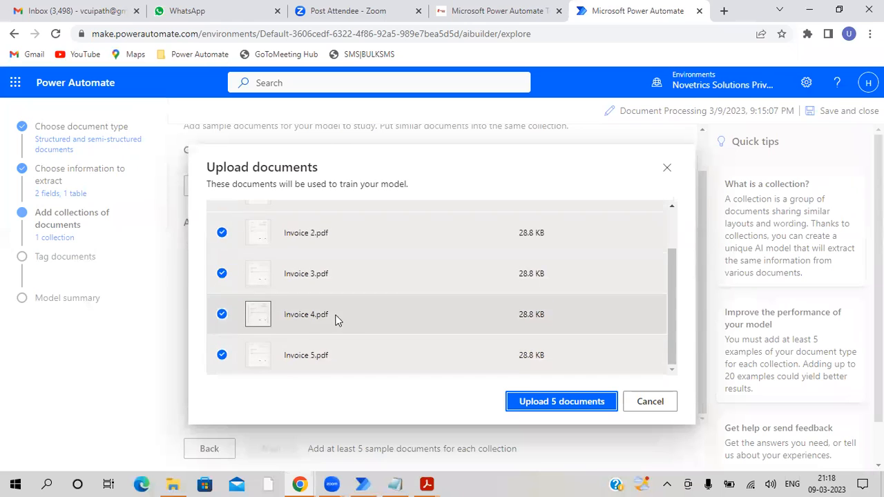
{"action": "scroll", "coordinate": [282, 330], "scroll_direction": "up", "scroll_amount": 1}
{"action": "scroll", "coordinate": [650, 290], "scroll_direction": "down", "scroll_amount": 1}
{"action": "left_click", "coordinate": [576, 403]}
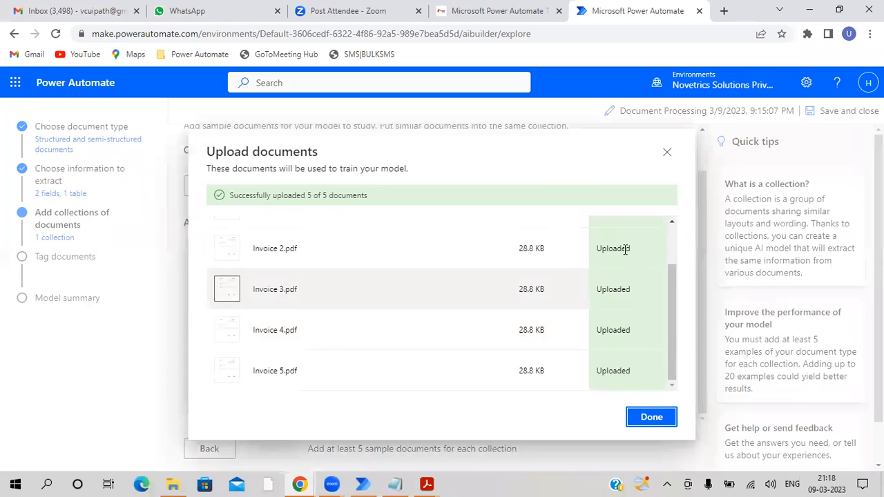
{"action": "left_click", "coordinate": [652, 418]}
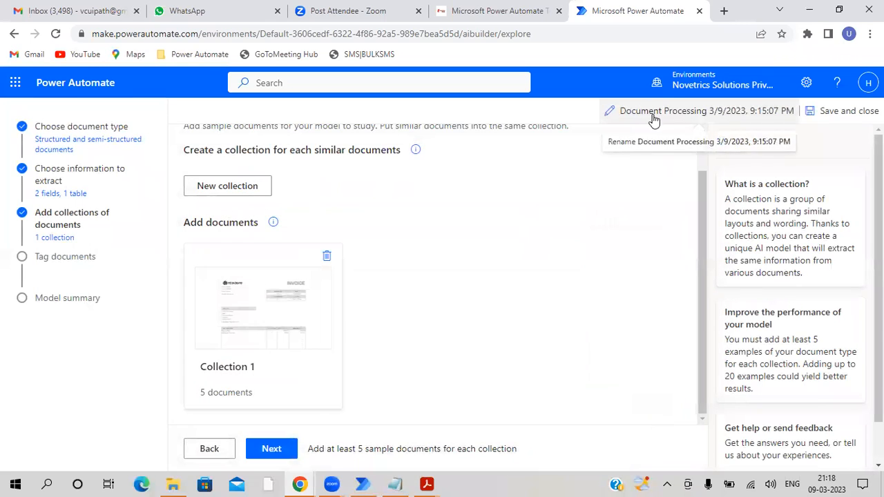
- Rename the model as Invoice Data Extraction - 9 March
{"action": "left_click", "coordinate": [655, 114]}
{"action": "triple_click", "coordinate": [670, 170]}
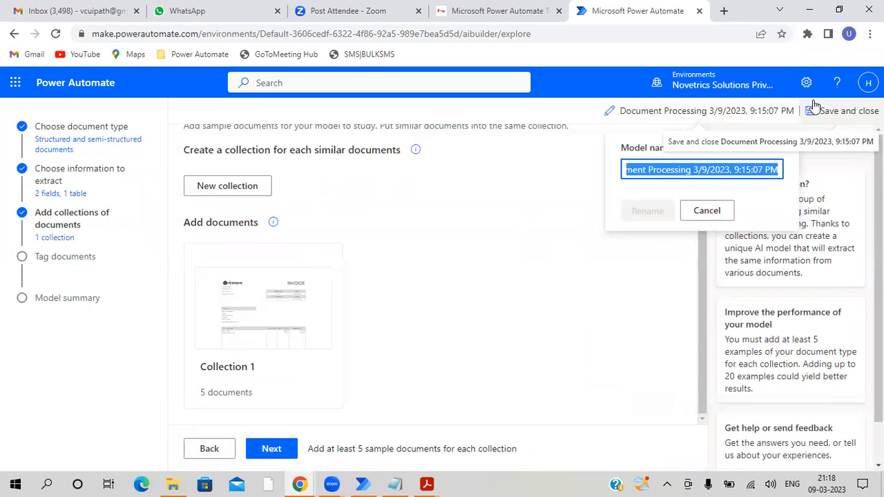
{"action": "type", "text": "Invoice Da"}
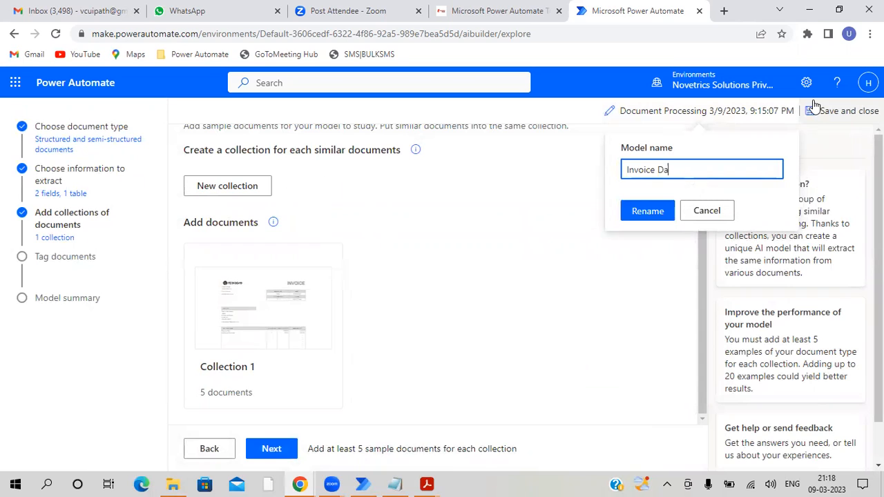
{"action": "type", "text": "ta Extraction - 9 March"}
{"action": "left_click", "coordinate": [647, 214]}
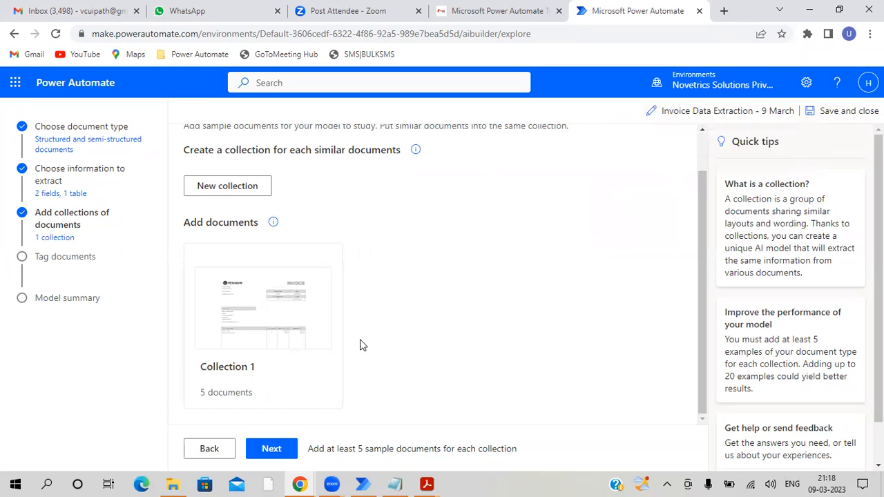
- Proceed to document tagging and tag the first invoice's INVOICE # value as Invoice Number and its CUSTOMER ID value as Customer ID
{"action": "left_click", "coordinate": [273, 451]}
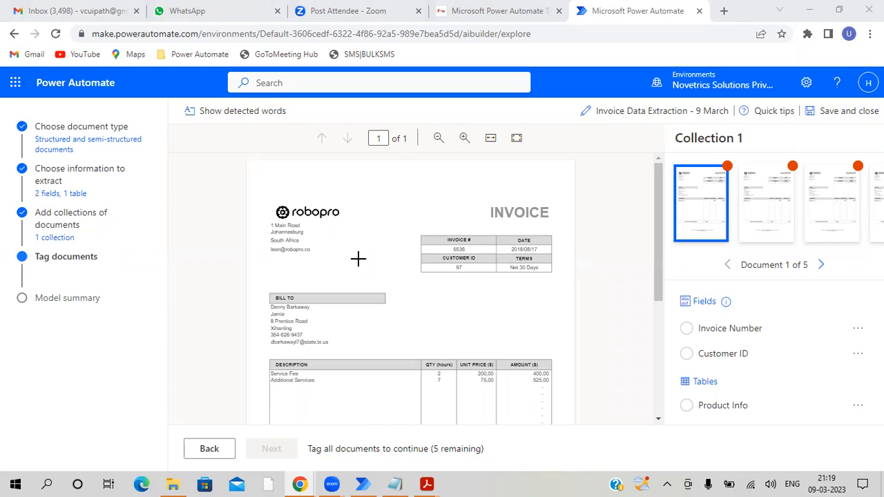
{"action": "left_click", "coordinate": [465, 140]}
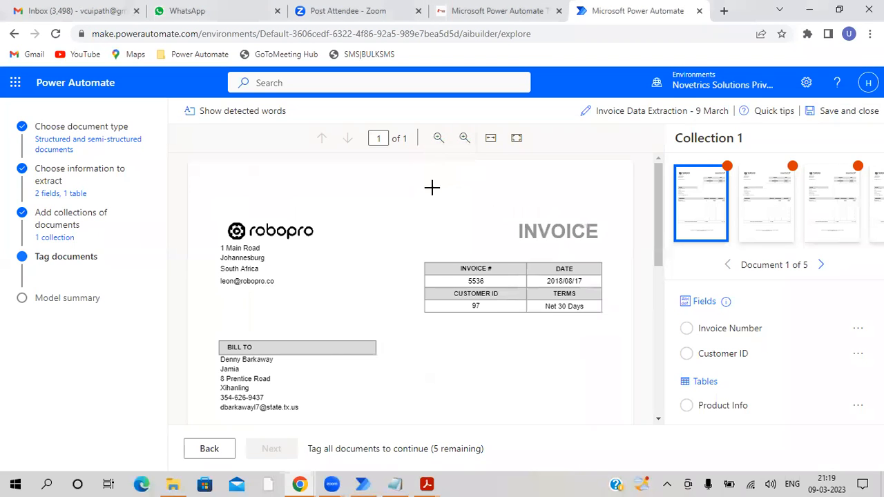
{"action": "left_click_drag", "start_coordinate": [465, 276], "coordinate": [488, 286]}
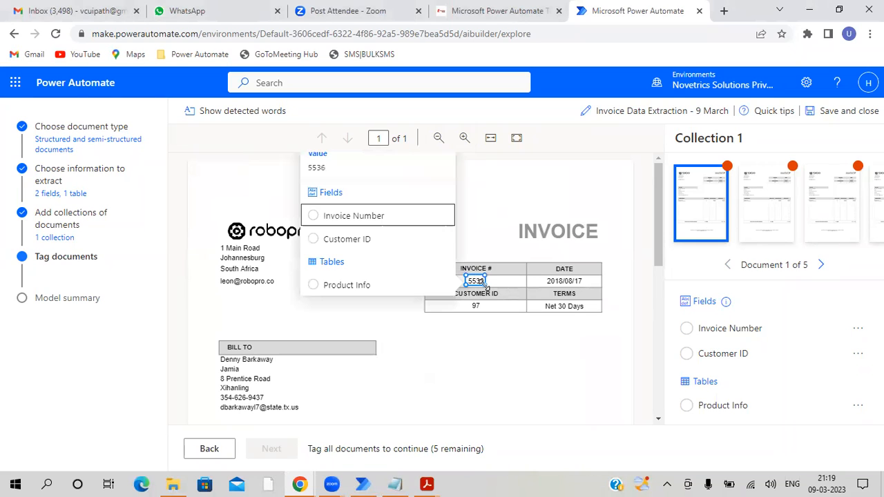
{"action": "left_click", "coordinate": [314, 219]}
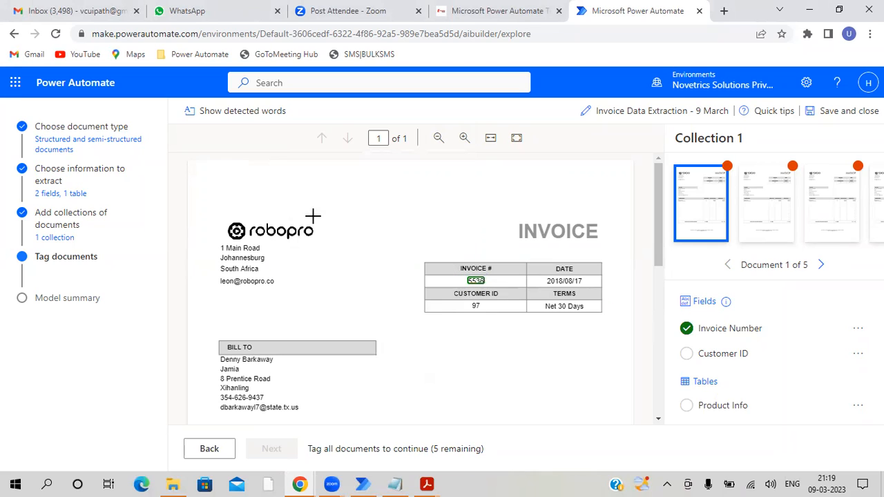
{"action": "left_click_drag", "start_coordinate": [472, 302], "coordinate": [481, 312]}
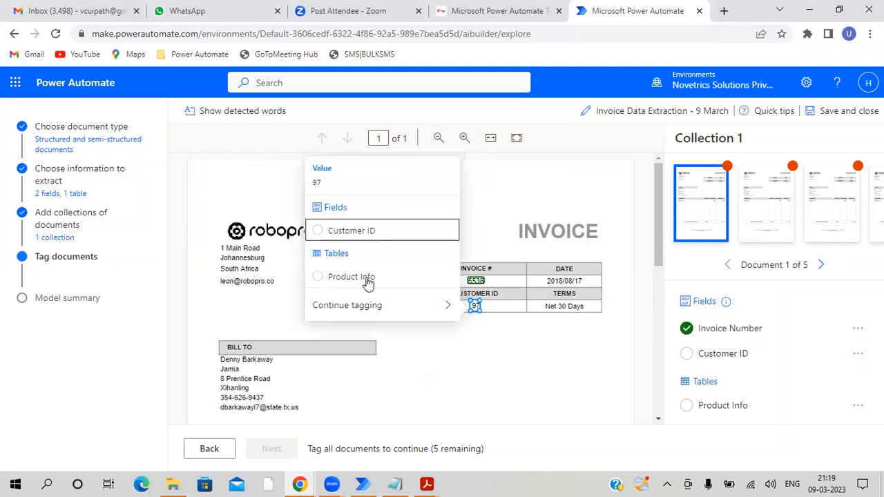
{"action": "left_click", "coordinate": [352, 229]}
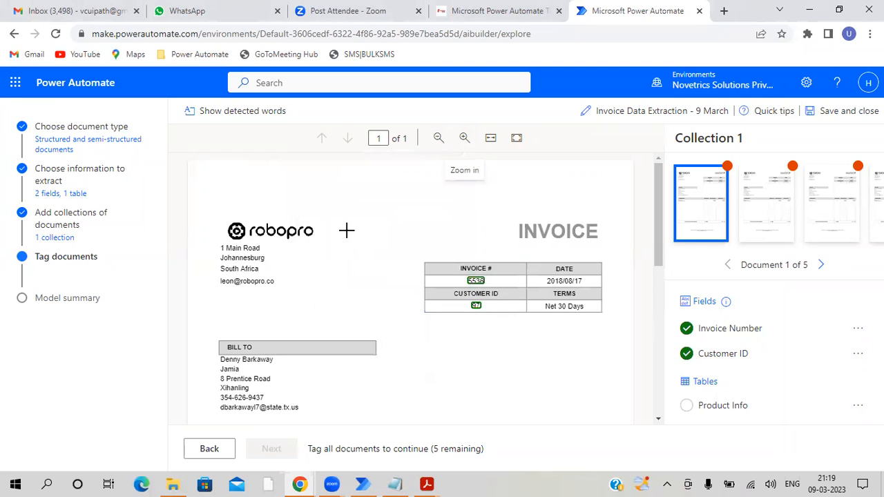
- Tag the first invoice's entire line-item table, from the header row through the TOTAL row, as Product Info
{"action": "scroll", "coordinate": [347, 231], "scroll_direction": "down", "scroll_amount": 5}
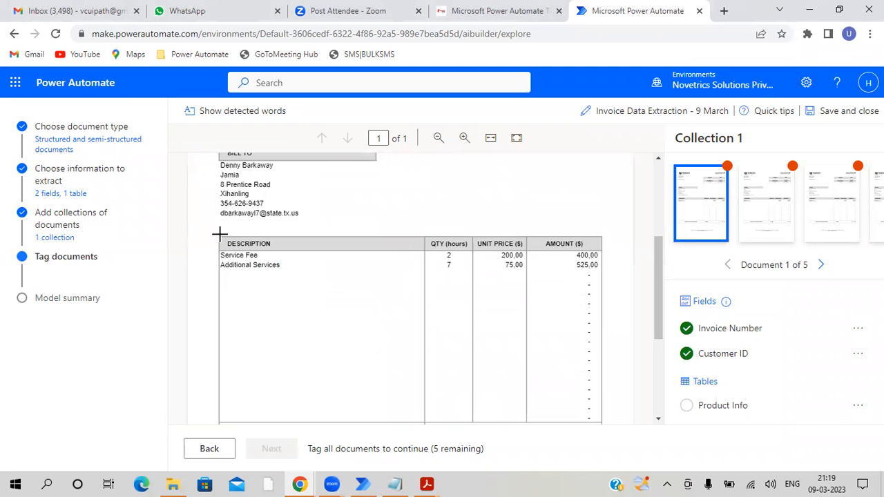
{"action": "left_click_drag", "start_coordinate": [219, 236], "coordinate": [335, 290]}
{"action": "left_click_drag", "start_coordinate": [495, 301], "coordinate": [602, 377]}
{"action": "scroll", "coordinate": [600, 420], "scroll_direction": "down", "scroll_amount": 1}
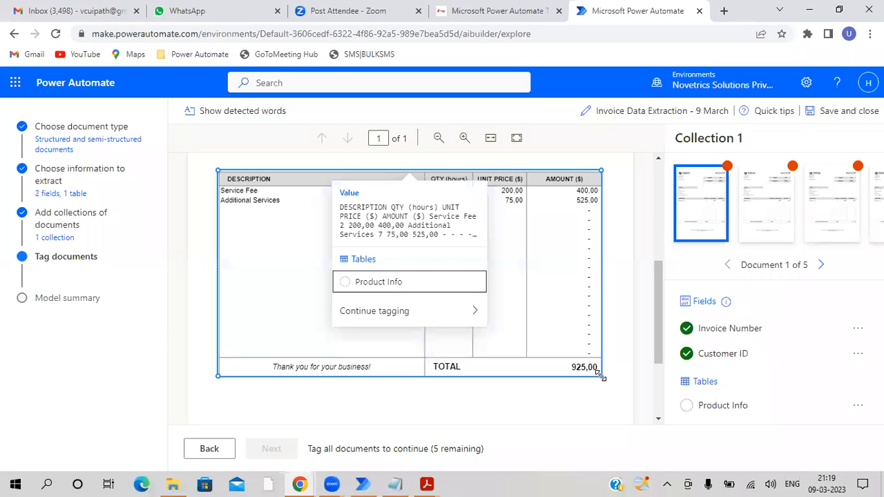
{"action": "left_click", "coordinate": [358, 289]}
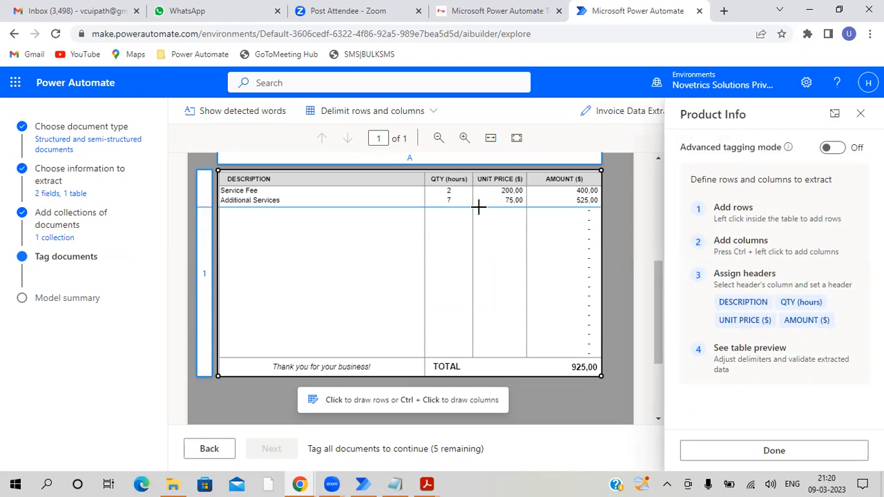
- Add row dividers below the header, Service Fee and Additional Services rows and above the TOTAL row
{"action": "left_click", "coordinate": [281, 184]}
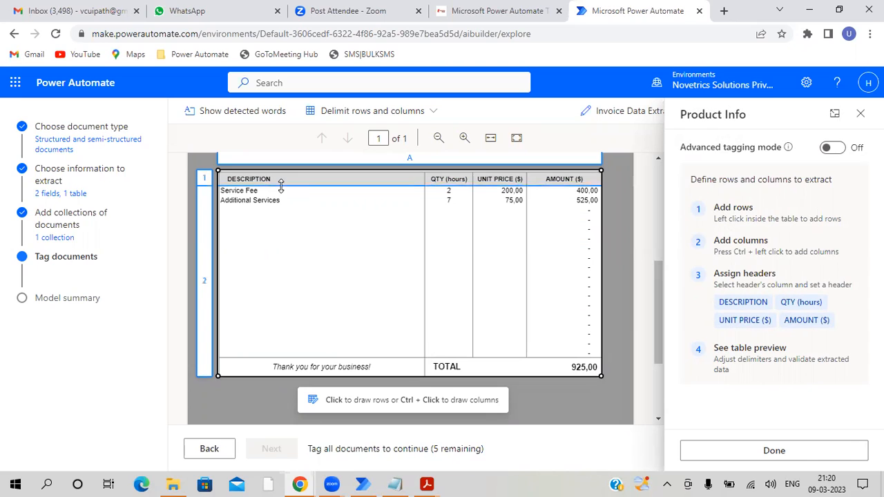
{"action": "left_click", "coordinate": [233, 195]}
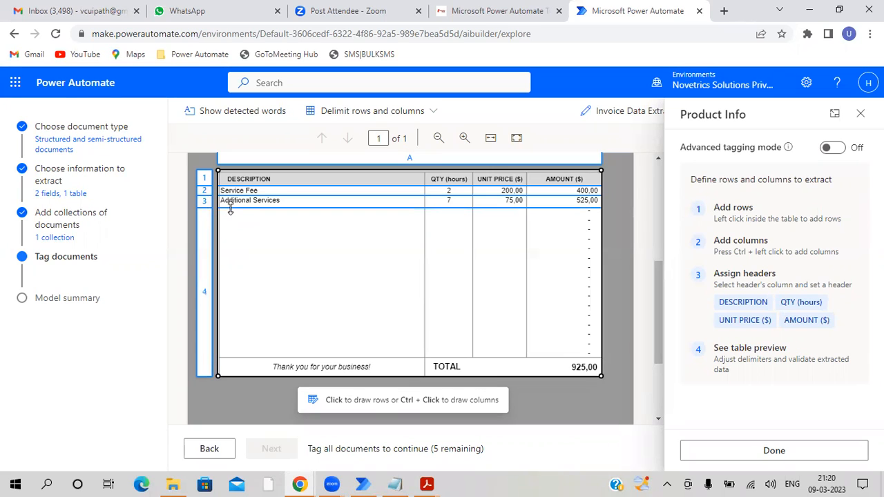
{"action": "left_click", "coordinate": [230, 206]}
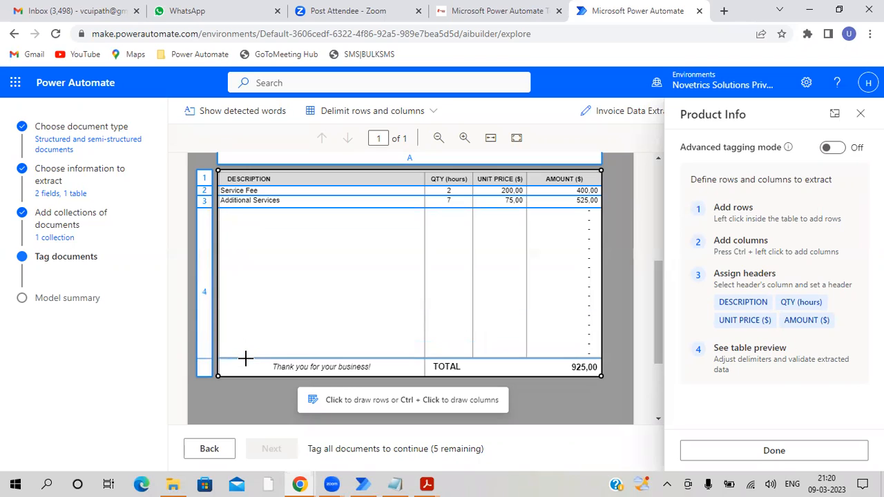
{"action": "left_click", "coordinate": [245, 358]}
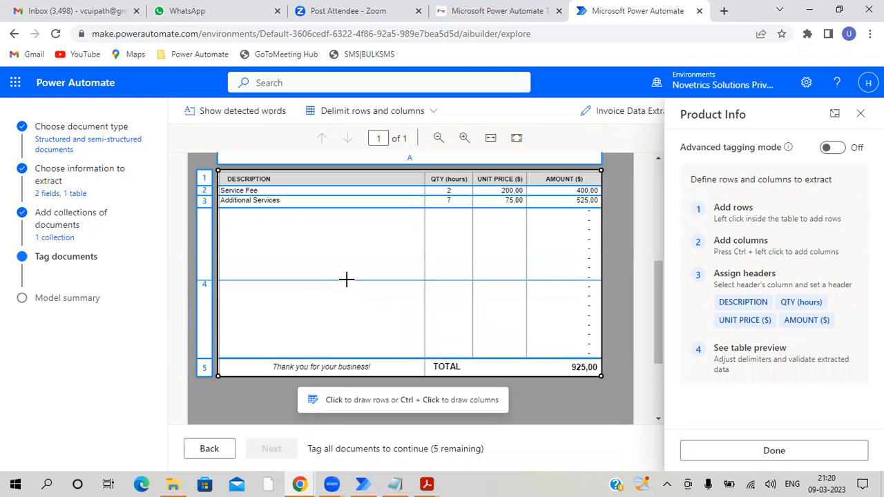
- Add column dividers to the table between DESCRIPTION, QTY (hours), UNIT PRICE ($) and AMOUNT ($)
{"action": "scroll", "coordinate": [345, 283], "scroll_direction": "up", "scroll_amount": 2}
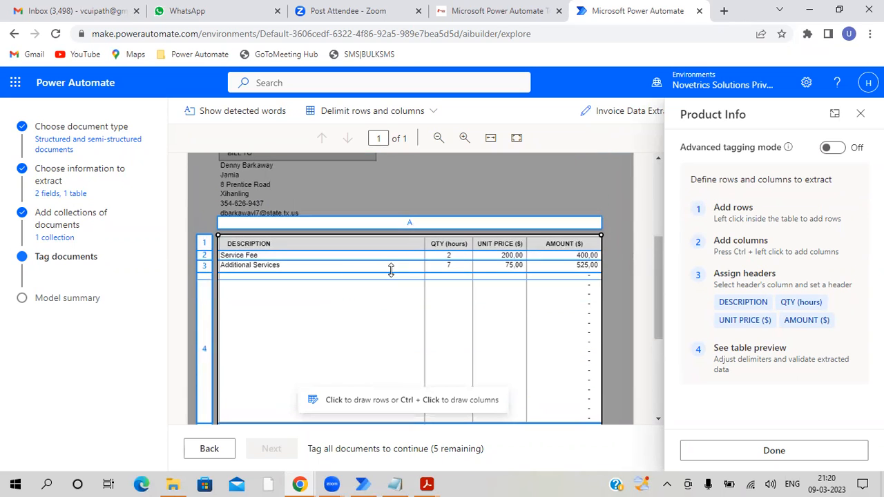
{"action": "left_click", "coordinate": [424, 235], "text": "ctrl"}
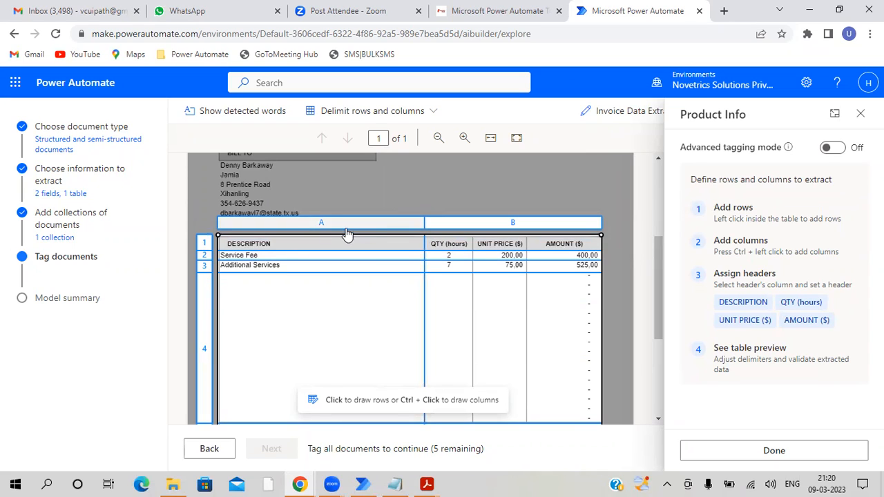
{"action": "left_click", "coordinate": [473, 243], "text": "ctrl"}
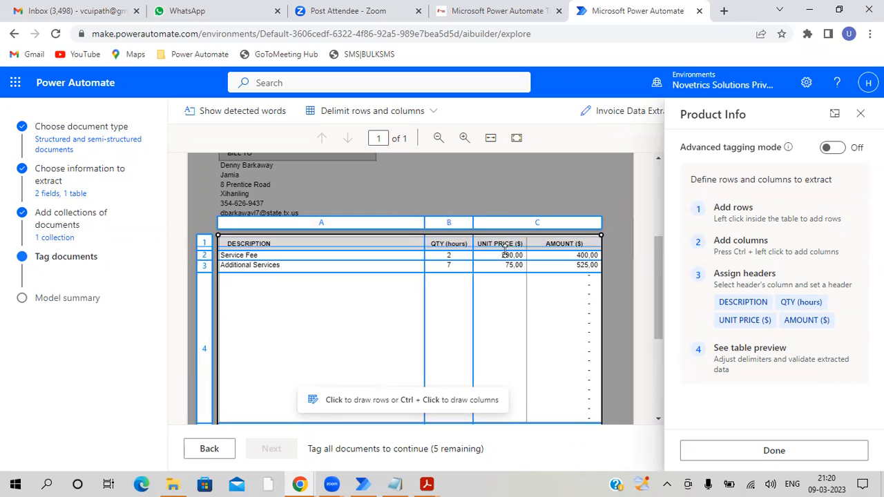
{"action": "left_click", "coordinate": [527, 243], "text": "ctrl"}
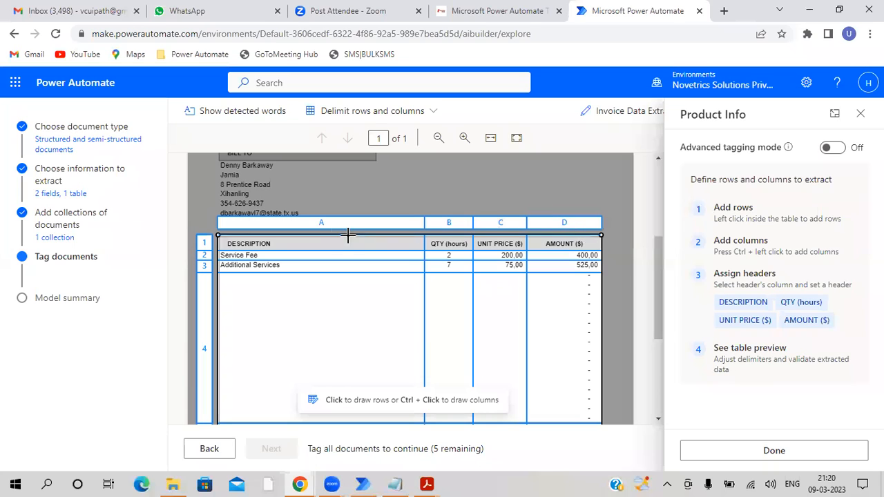
- Assign the headers DESCRIPTION, QTY (hours), UNIT PRICE ($) and AMOUNT ($) to columns A through D respectively
{"action": "left_click", "coordinate": [321, 223]}
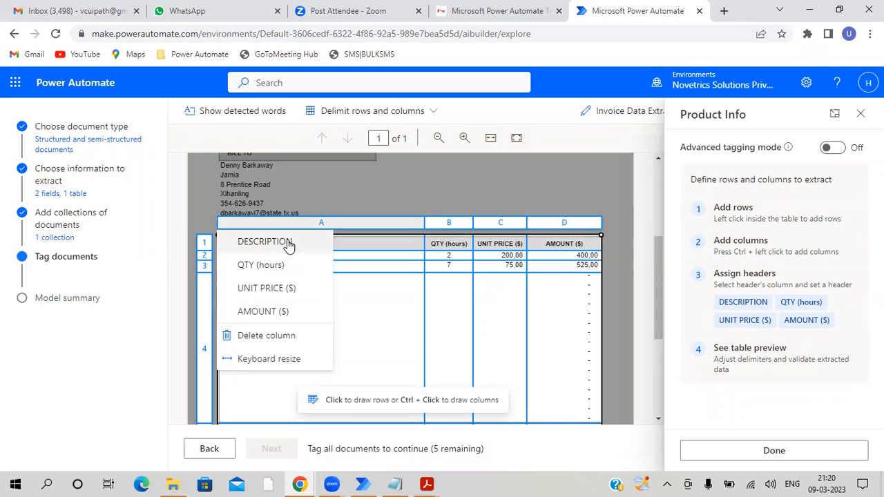
{"action": "left_click", "coordinate": [288, 244]}
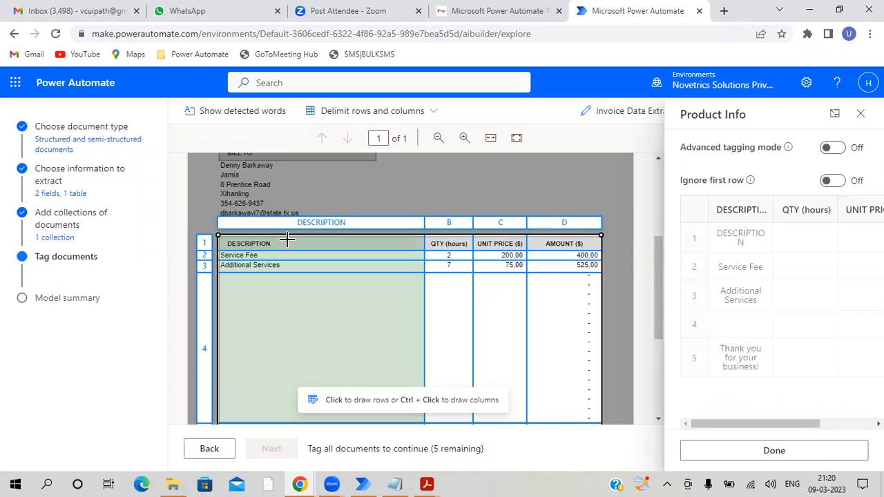
{"action": "left_click", "coordinate": [451, 224]}
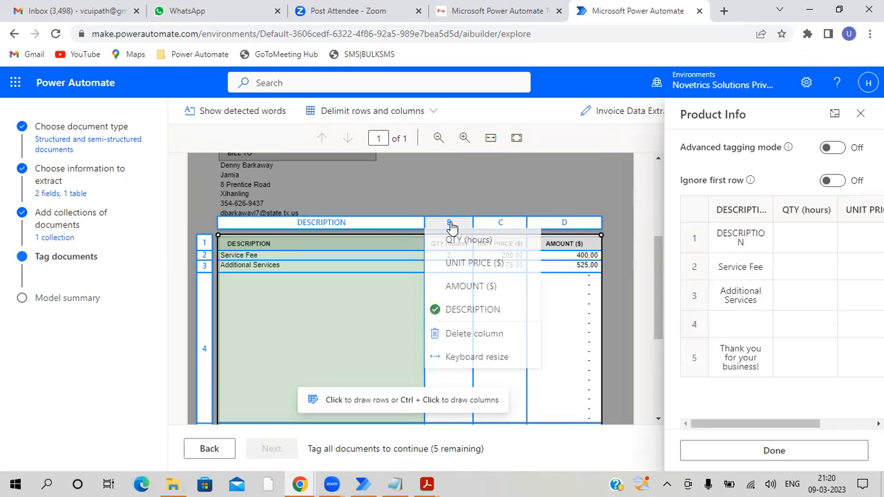
{"action": "left_click", "coordinate": [465, 246]}
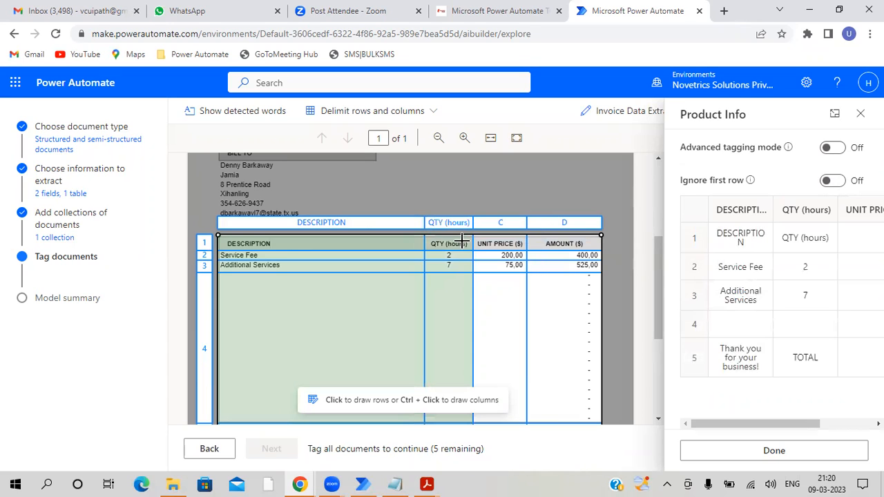
{"action": "left_click", "coordinate": [503, 227]}
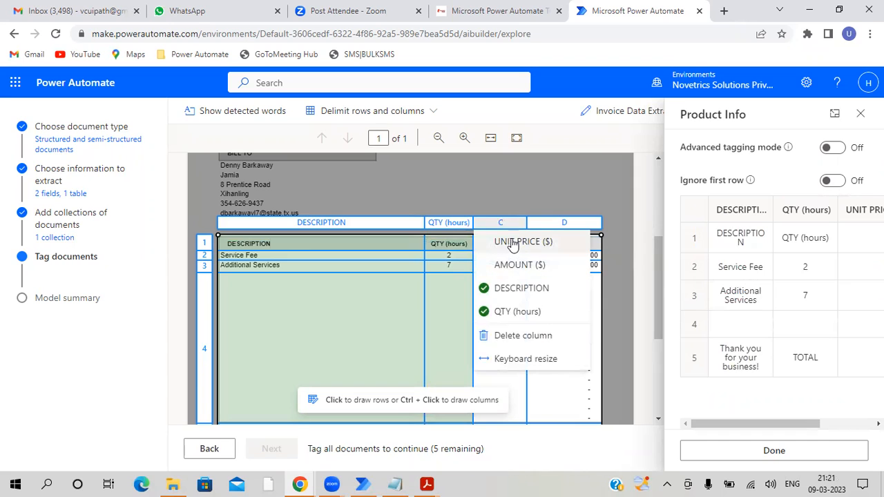
{"action": "left_click", "coordinate": [514, 243]}
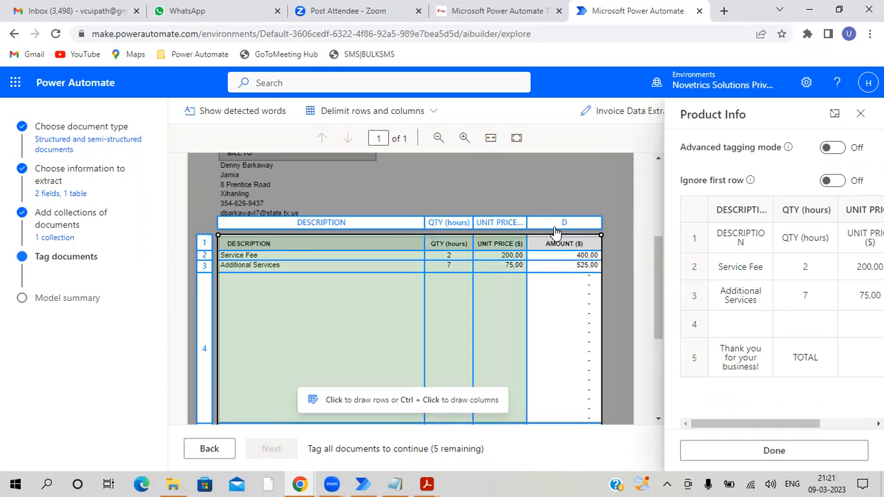
{"action": "left_click", "coordinate": [563, 226]}
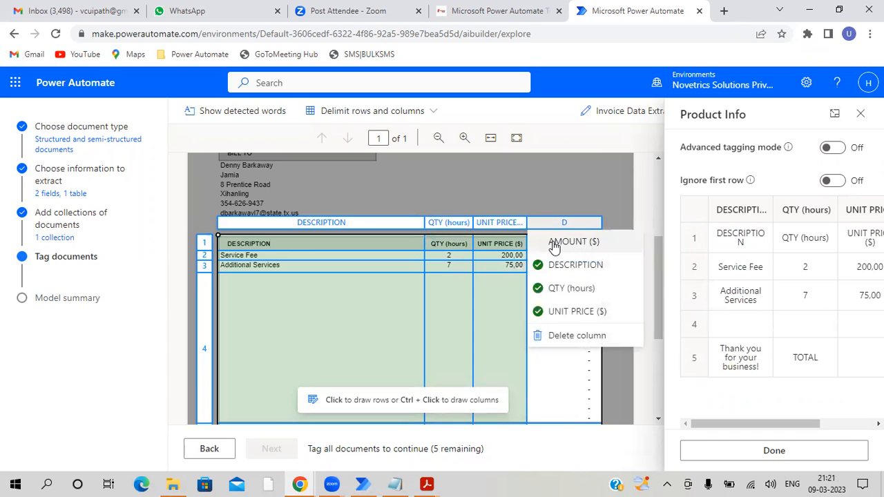
{"action": "left_click", "coordinate": [561, 242]}
- Check the extracted table preview across all columns and set it to ignore the first row
{"action": "mouse_move", "coordinate": [790, 422]}
{"action": "left_mouse_down"}
{"action": "mouse_move", "coordinate": [843, 422]}
{"action": "mouse_move", "coordinate": [769, 416]}
{"action": "mouse_move", "coordinate": [853, 420]}
{"action": "mouse_move", "coordinate": [775, 420]}
{"action": "left_mouse_up"}
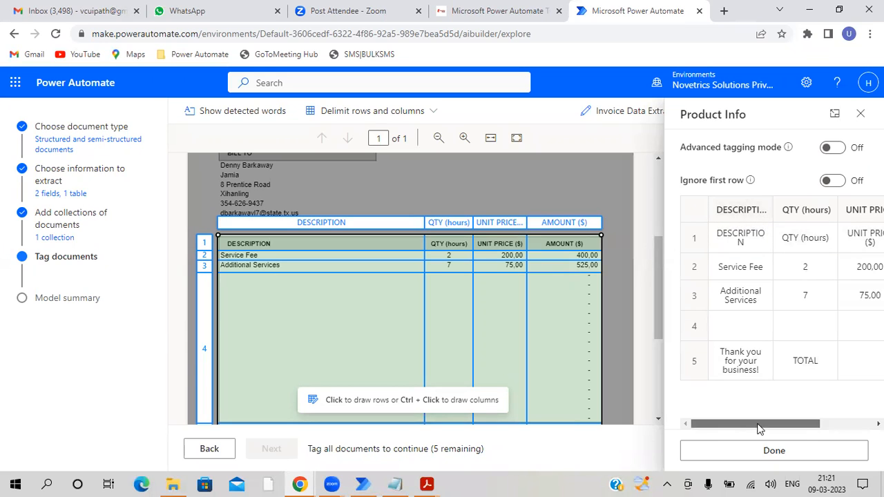
{"action": "left_click_drag", "start_coordinate": [760, 428], "coordinate": [813, 425]}
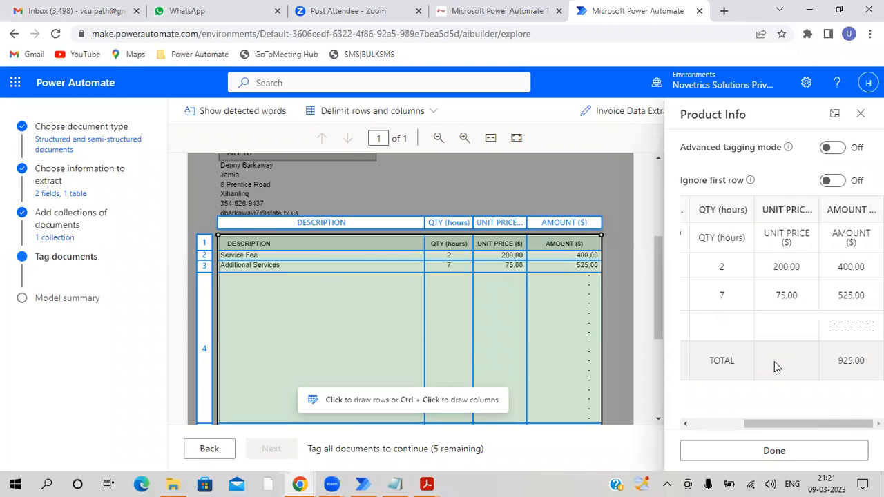
{"action": "left_click_drag", "start_coordinate": [767, 424], "coordinate": [678, 411]}
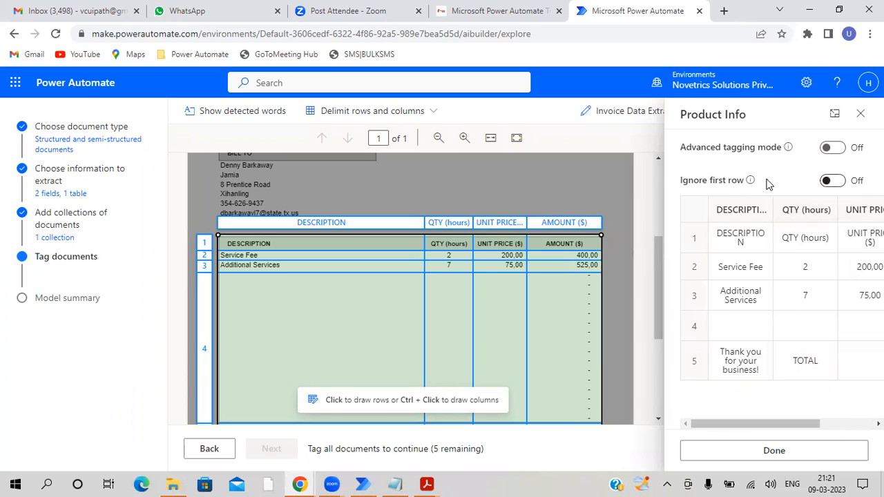
{"action": "left_click", "coordinate": [837, 182]}
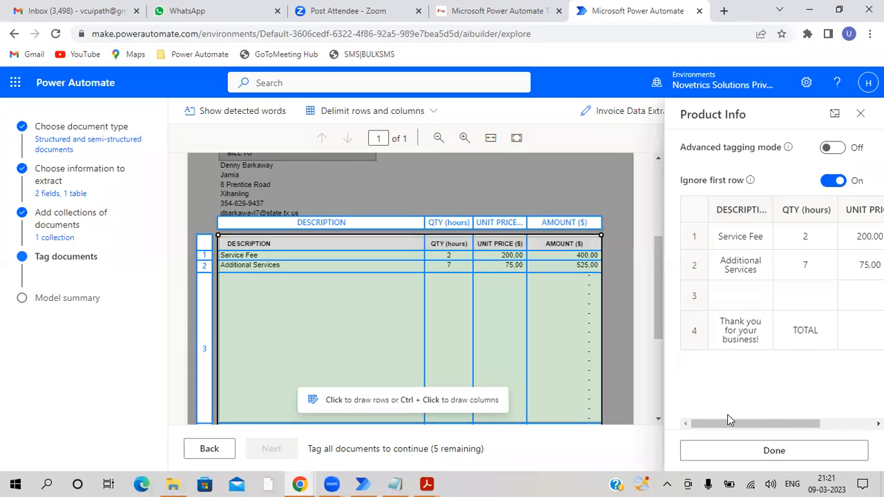
{"action": "left_click_drag", "start_coordinate": [727, 420], "coordinate": [822, 422]}
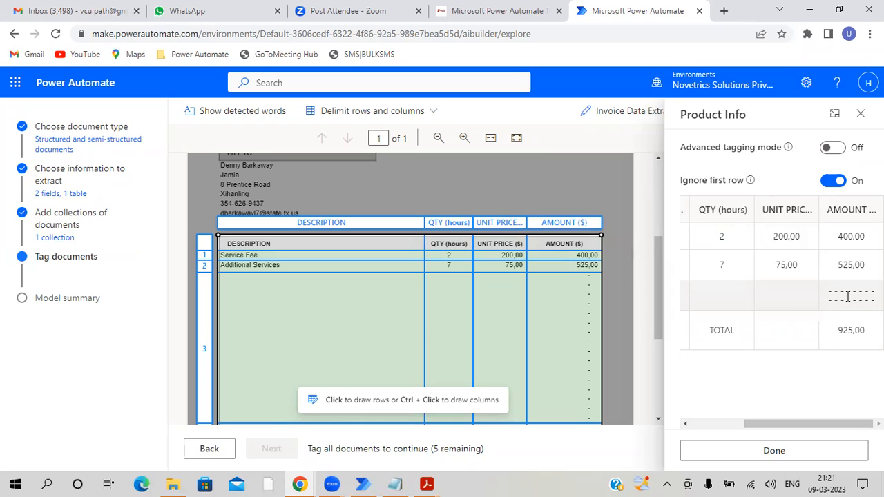
- Turn on advanced tagging mode, delete the blank row 3 from the Product Info table and finish tagging the table
{"action": "left_click", "coordinate": [837, 149]}
{"action": "left_click_drag", "start_coordinate": [760, 424], "coordinate": [706, 424]}
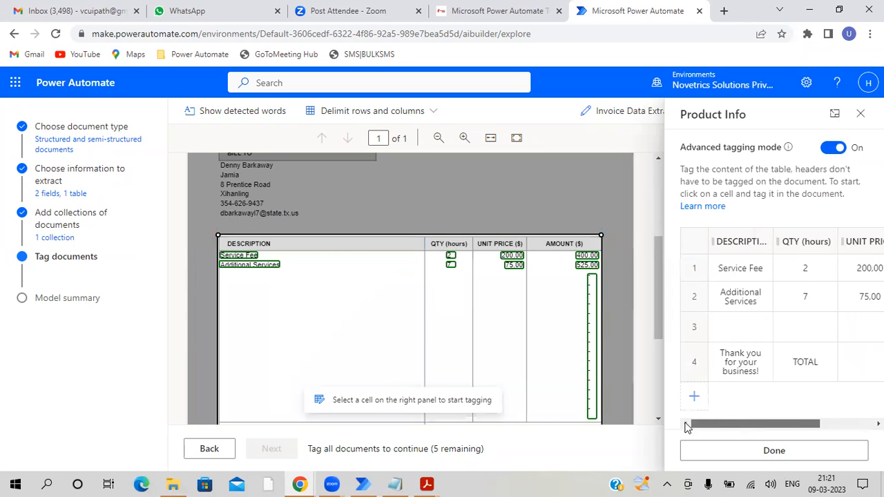
{"action": "left_click", "coordinate": [695, 329]}
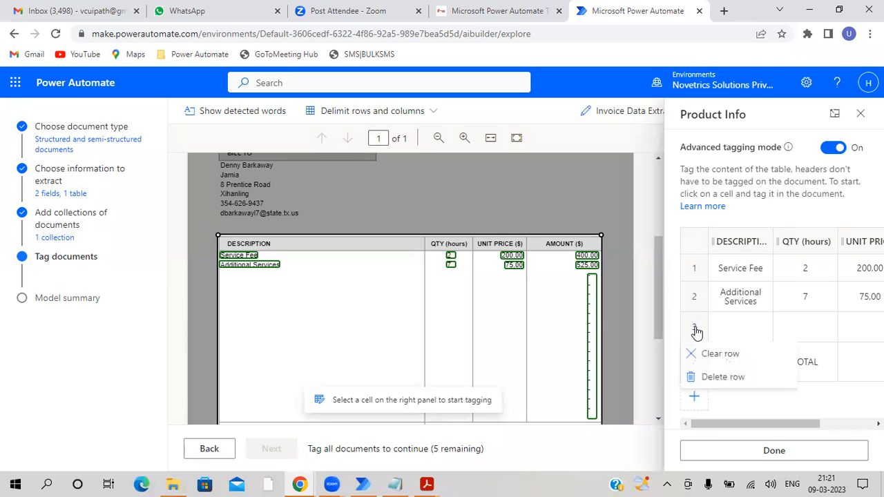
{"action": "left_click", "coordinate": [718, 377]}
{"action": "left_click_drag", "start_coordinate": [734, 426], "coordinate": [713, 437]}
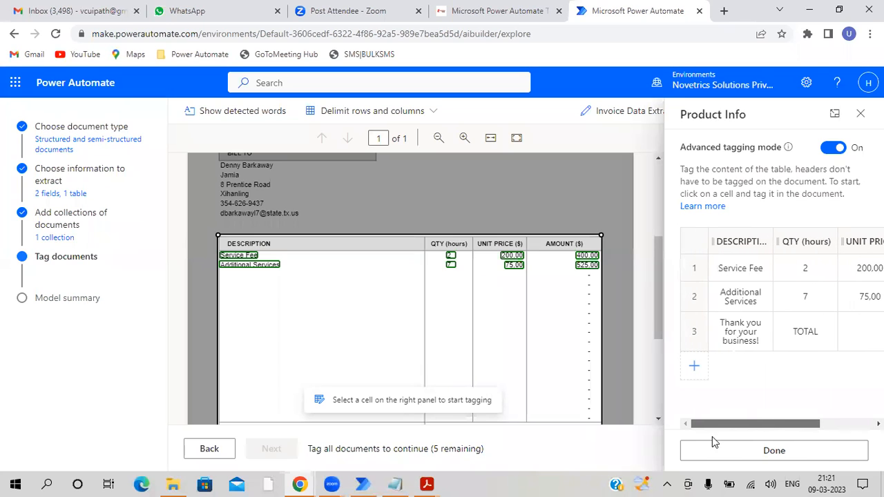
{"action": "left_click", "coordinate": [722, 457]}
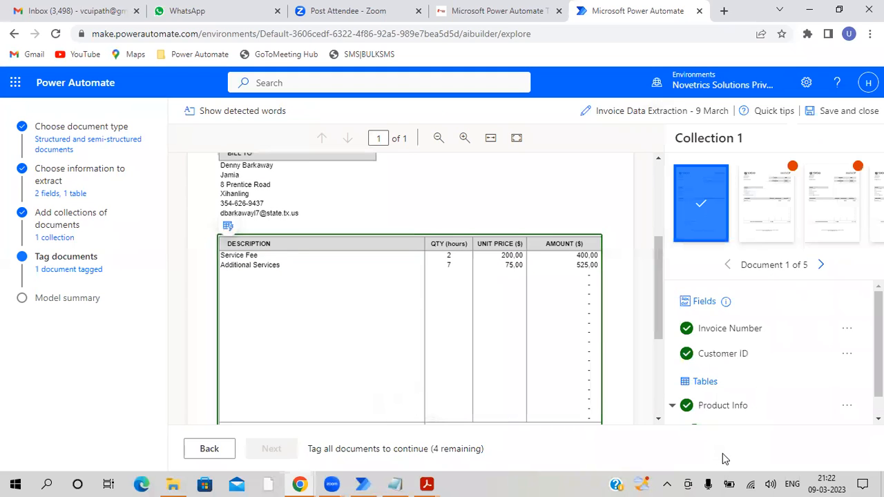
- Go to the second invoice and tag its INVOICE # value as Invoice Number and its CUSTOMER ID value as Customer ID
{"action": "left_click", "coordinate": [821, 266]}
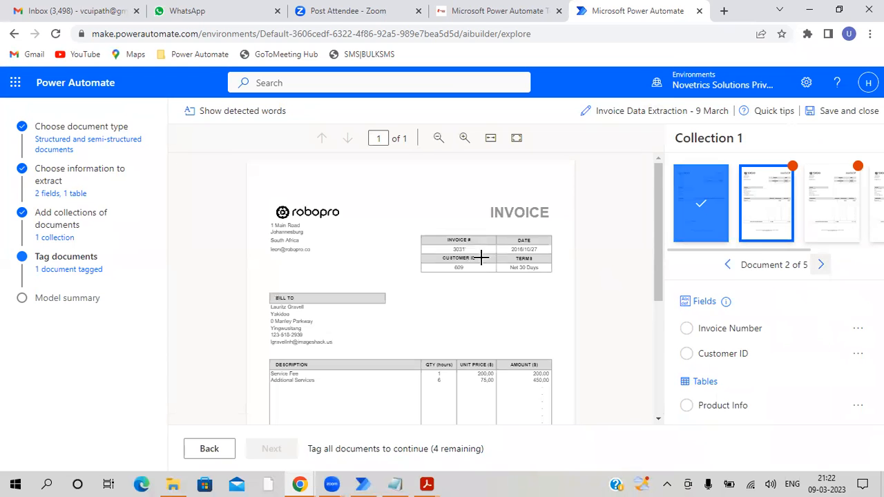
{"action": "left_click", "coordinate": [464, 138]}
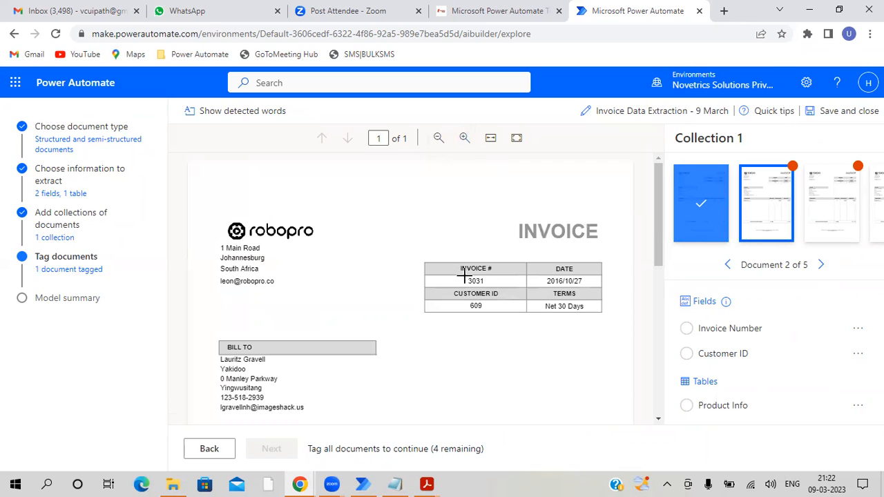
{"action": "left_click_drag", "start_coordinate": [465, 275], "coordinate": [487, 282]}
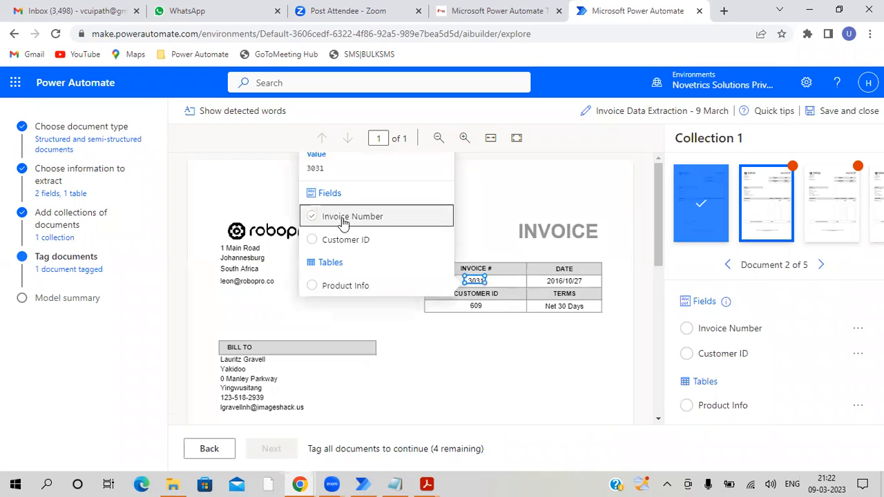
{"action": "left_click", "coordinate": [344, 220]}
{"action": "left_click_drag", "start_coordinate": [469, 302], "coordinate": [487, 311]}
{"action": "left_click", "coordinate": [339, 231]}
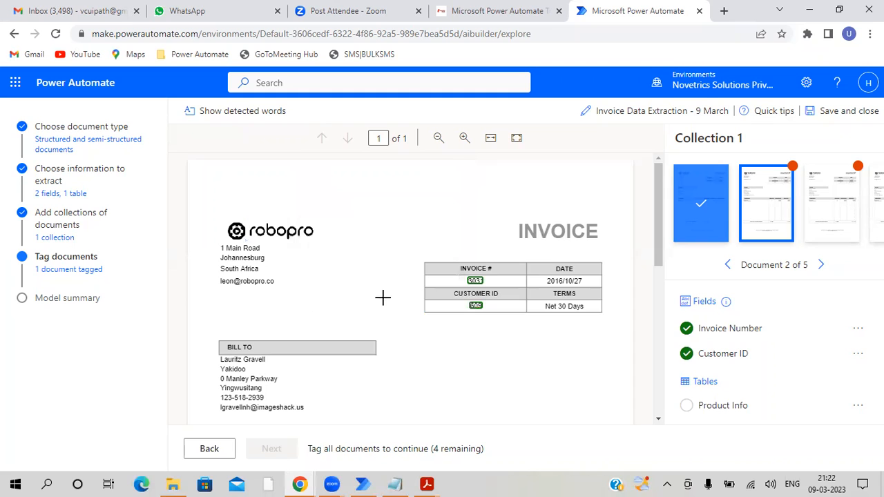
- Tag the second invoice's entire line-item table, from the header row through the TOTAL row, as Product Info
{"action": "scroll", "coordinate": [482, 285], "scroll_direction": "down", "scroll_amount": 2}
{"action": "scroll", "coordinate": [482, 285], "scroll_direction": "down", "scroll_amount": 2}
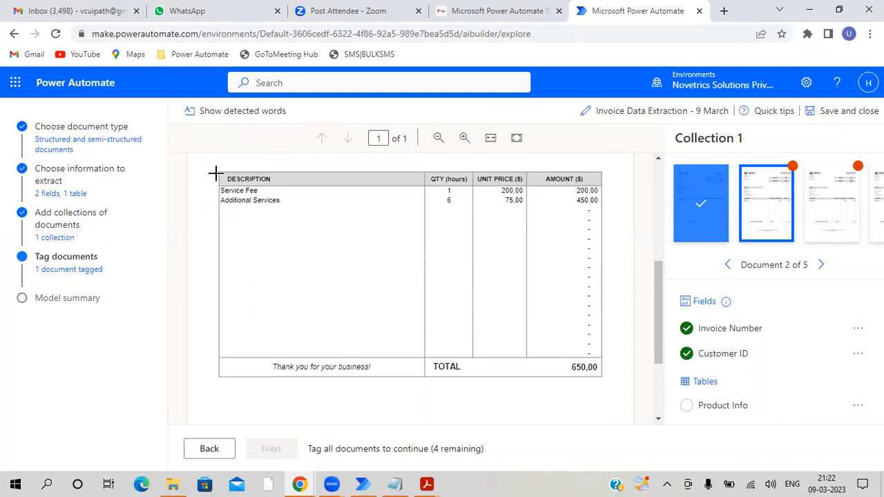
{"action": "left_click_drag", "start_coordinate": [218, 172], "coordinate": [599, 374]}
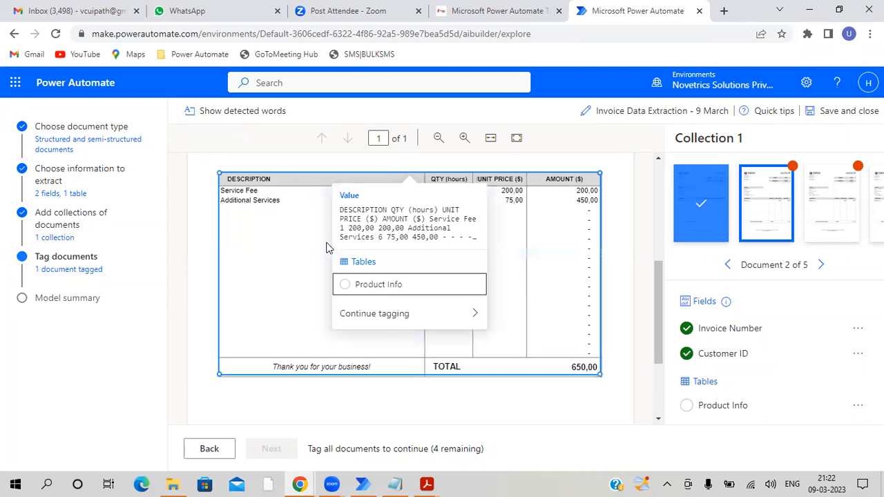
{"action": "left_click", "coordinate": [369, 286]}
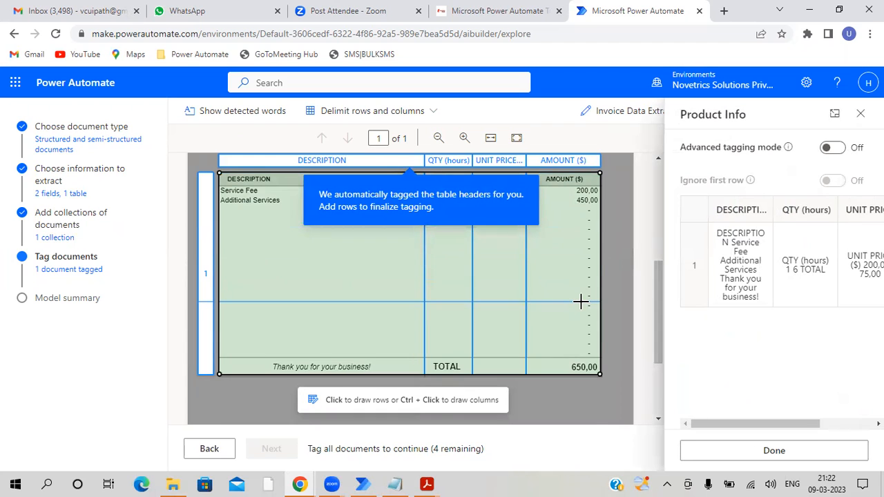
{"action": "scroll", "coordinate": [580, 301], "scroll_direction": "up", "scroll_amount": 1}
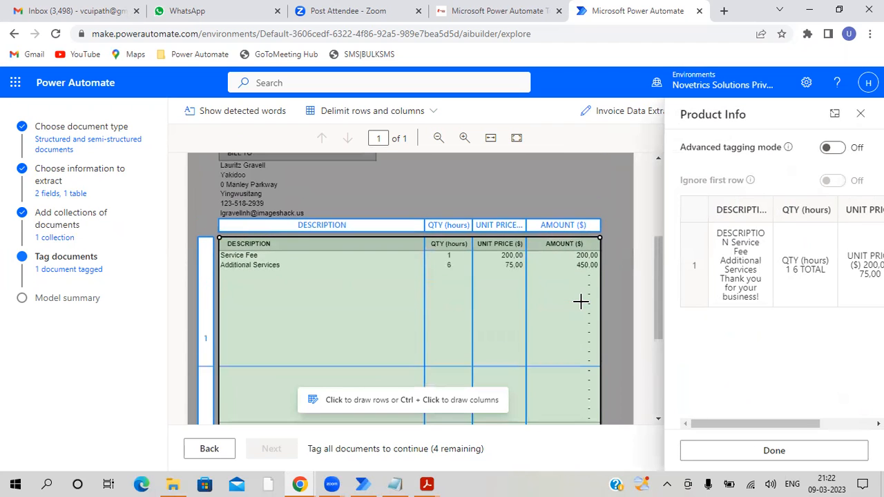
- Divide the second invoice's table into rows below the header, Service Fee and Additional Services and above TOTAL, and ignore the first row
{"action": "left_click", "coordinate": [412, 249]}
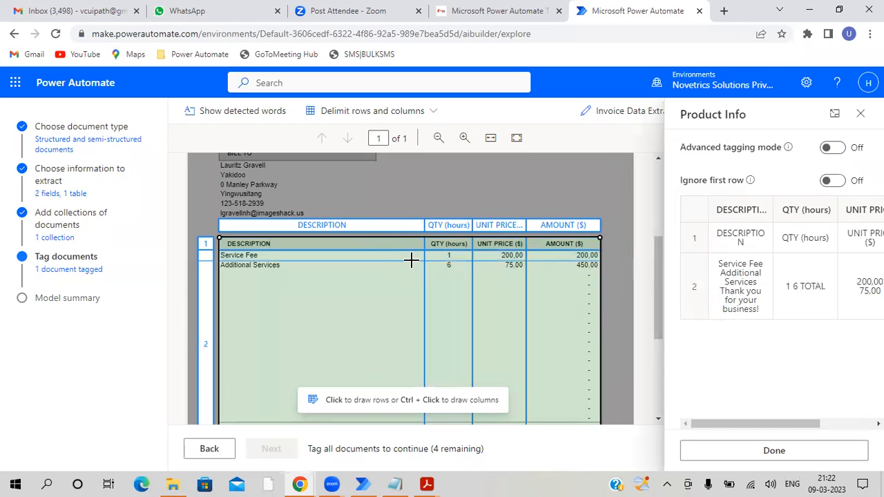
{"action": "left_click", "coordinate": [411, 260]}
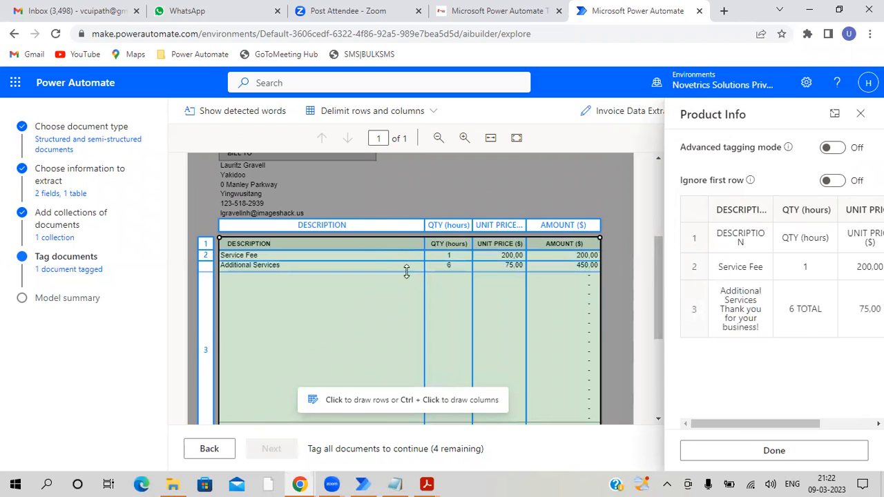
{"action": "left_click", "coordinate": [406, 271]}
{"action": "scroll", "coordinate": [408, 271], "scroll_direction": "down", "scroll_amount": 3}
{"action": "left_click", "coordinate": [380, 293]}
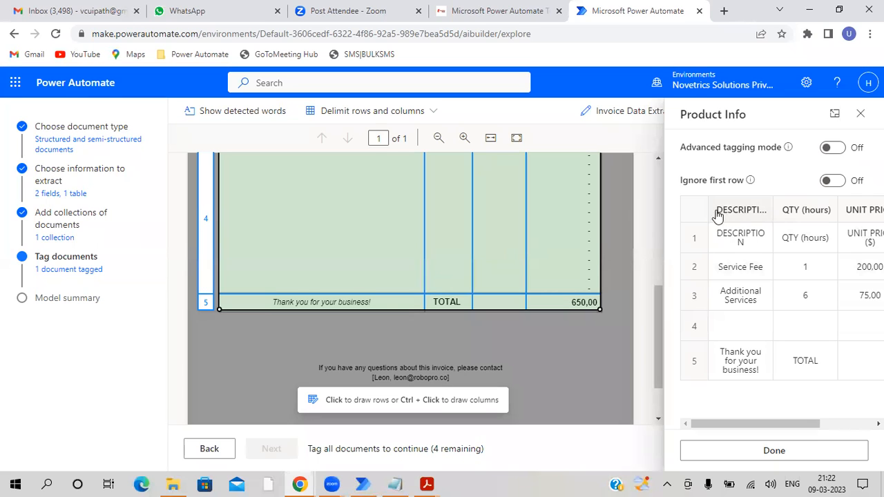
{"action": "left_click", "coordinate": [833, 181]}
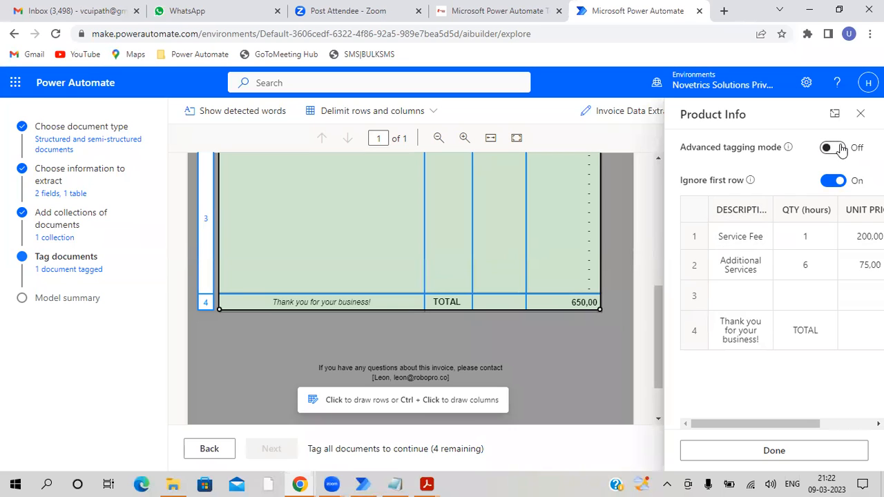
- Turn on advanced tagging mode, delete the second invoice's blank row 3 from Product Info and finish tagging the table
{"action": "left_click", "coordinate": [843, 149]}
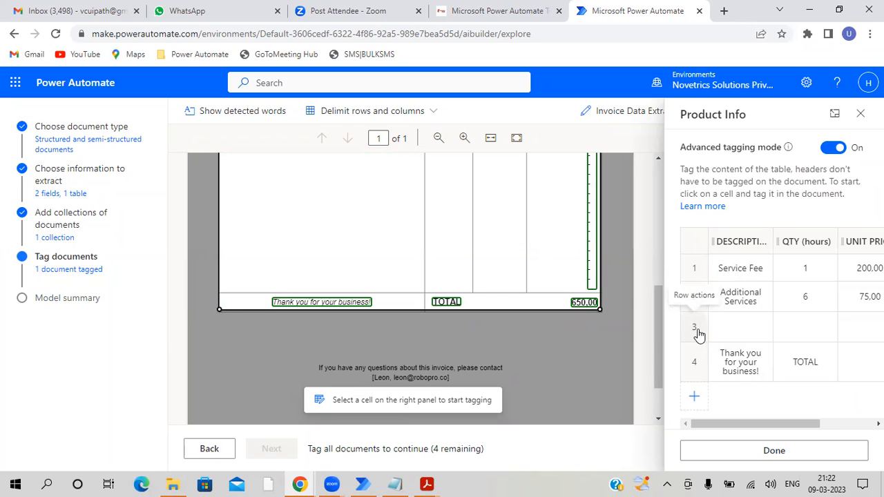
{"action": "left_click", "coordinate": [695, 330]}
{"action": "left_click", "coordinate": [698, 430]}
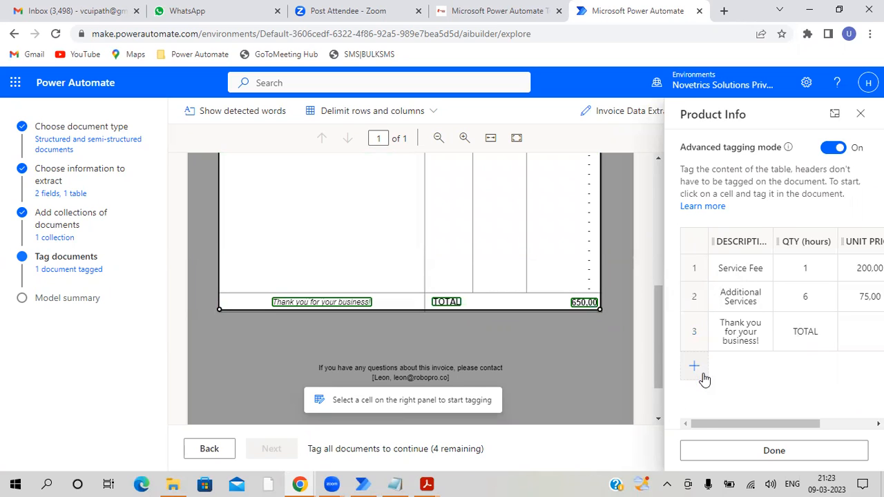
{"action": "scroll", "coordinate": [535, 343], "scroll_direction": "up", "scroll_amount": 5}
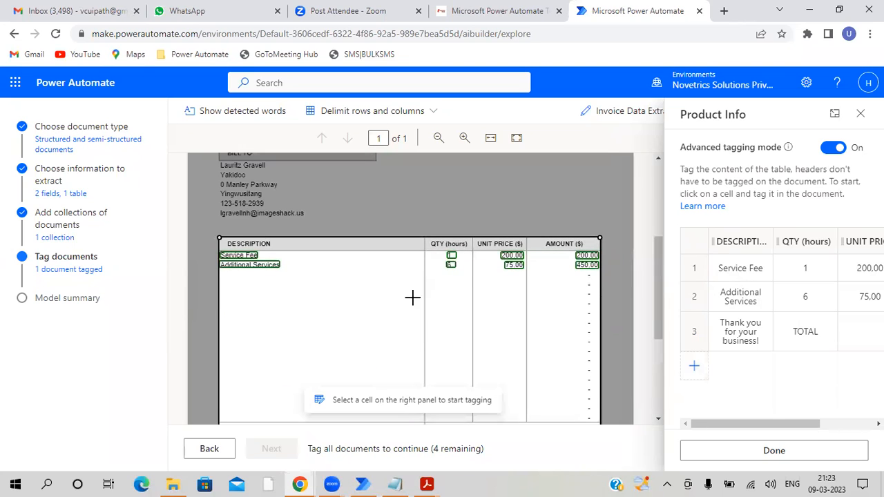
{"action": "scroll", "coordinate": [366, 279], "scroll_direction": "down", "scroll_amount": 2}
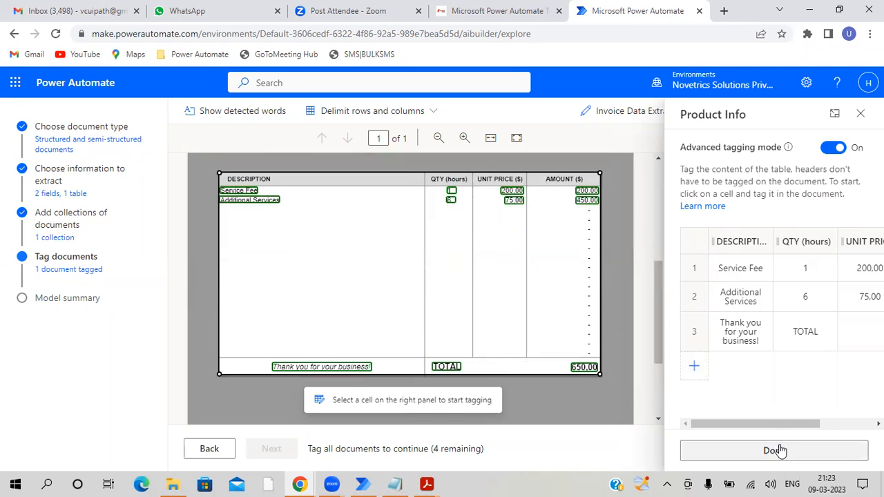
{"action": "left_click_drag", "start_coordinate": [767, 423], "coordinate": [819, 423]}
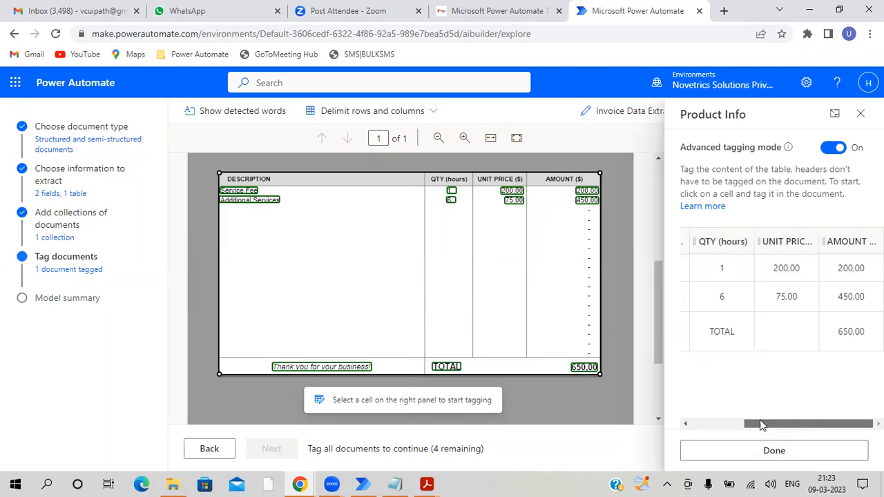
{"action": "left_click_drag", "start_coordinate": [760, 425], "coordinate": [709, 423]}
{"action": "left_click", "coordinate": [721, 450]}
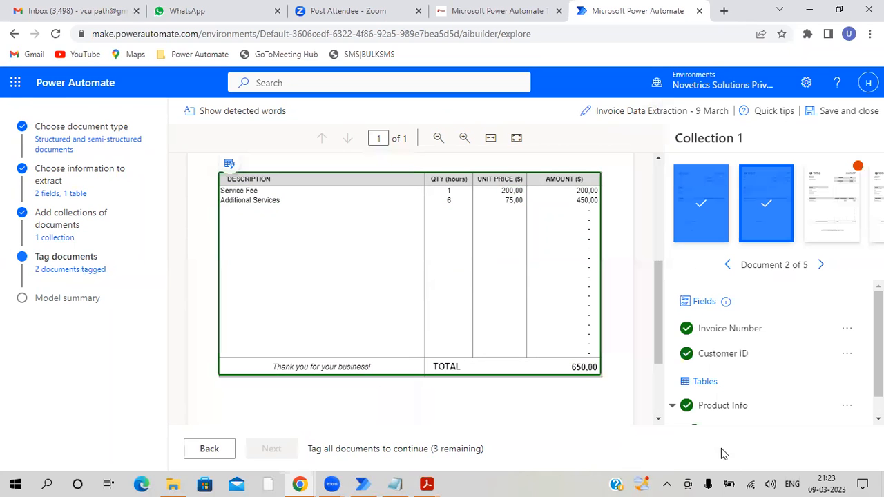
- Go to the third invoice and tag its INVOICE # value as Invoice Number and its CUSTOMER ID value as Customer ID
{"action": "left_click", "coordinate": [816, 269]}
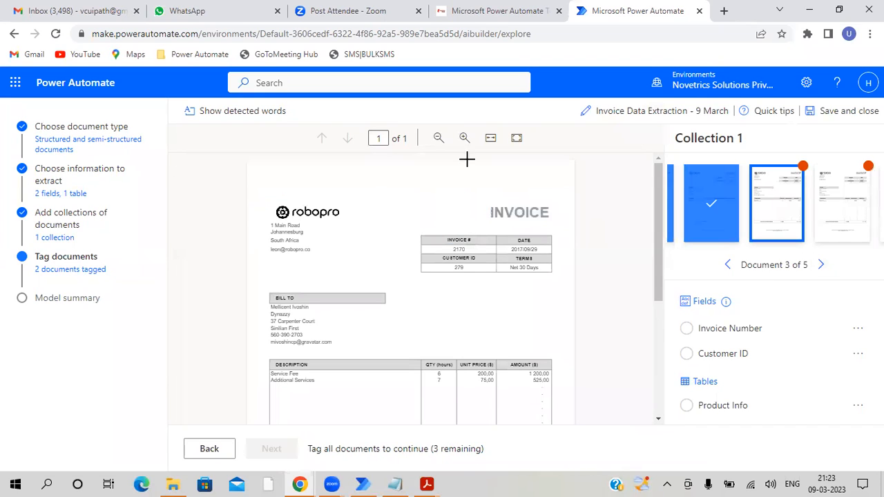
{"action": "left_click", "coordinate": [464, 139]}
{"action": "left_click_drag", "start_coordinate": [466, 274], "coordinate": [487, 285]}
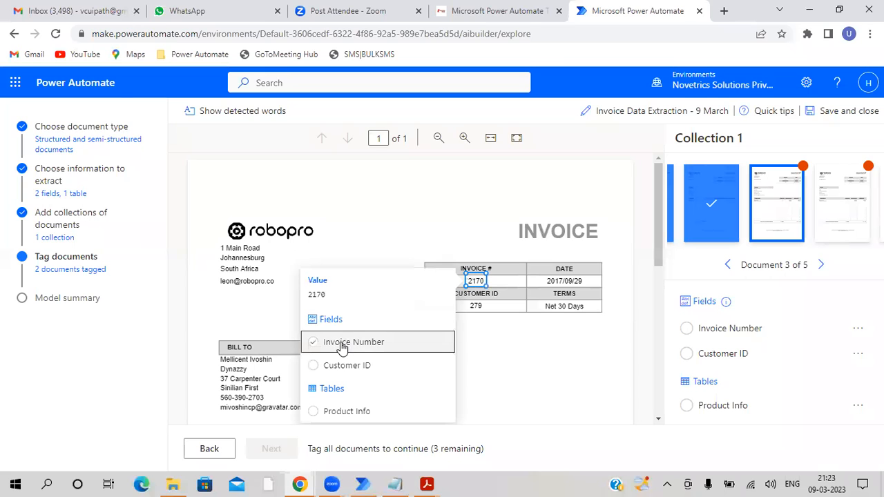
{"action": "left_click", "coordinate": [341, 343]}
{"action": "left_click_drag", "start_coordinate": [467, 298], "coordinate": [487, 311]}
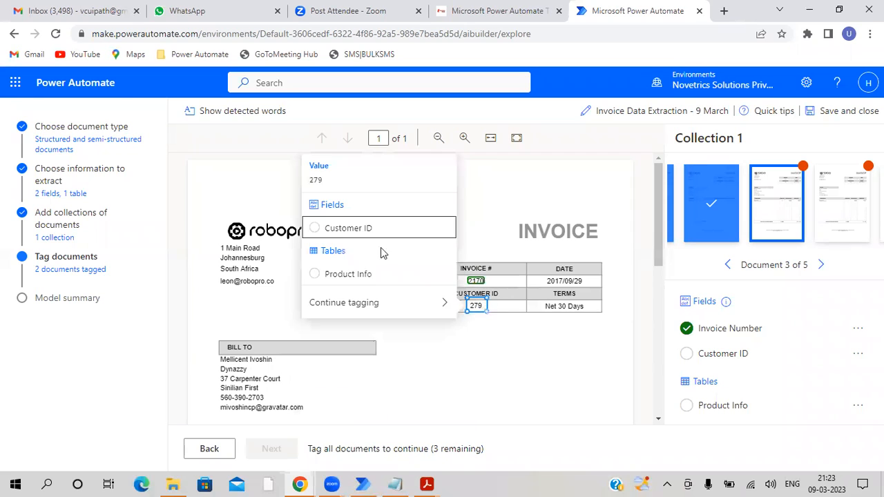
{"action": "left_click", "coordinate": [349, 228]}
- Tag the third invoice's entire line-item table, from the header row through the TOTAL row, as Product Info
{"action": "scroll", "coordinate": [477, 280], "scroll_direction": "down", "scroll_amount": 5}
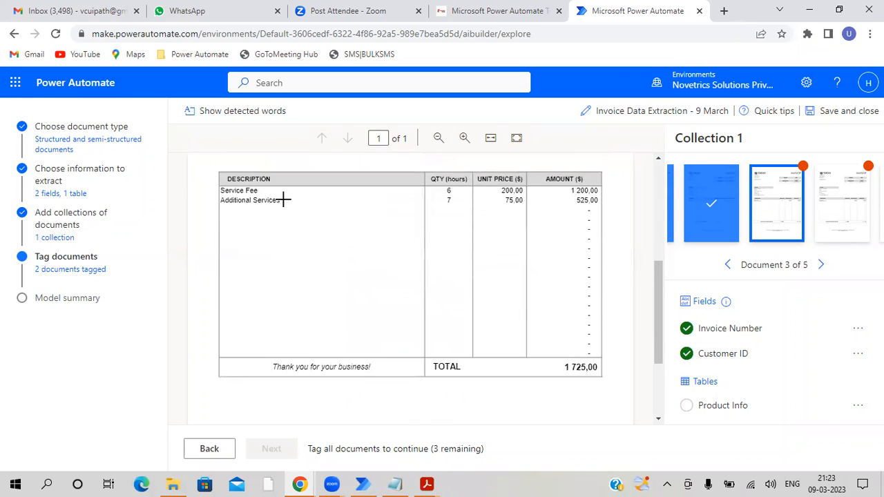
{"action": "left_click_drag", "start_coordinate": [220, 171], "coordinate": [602, 376]}
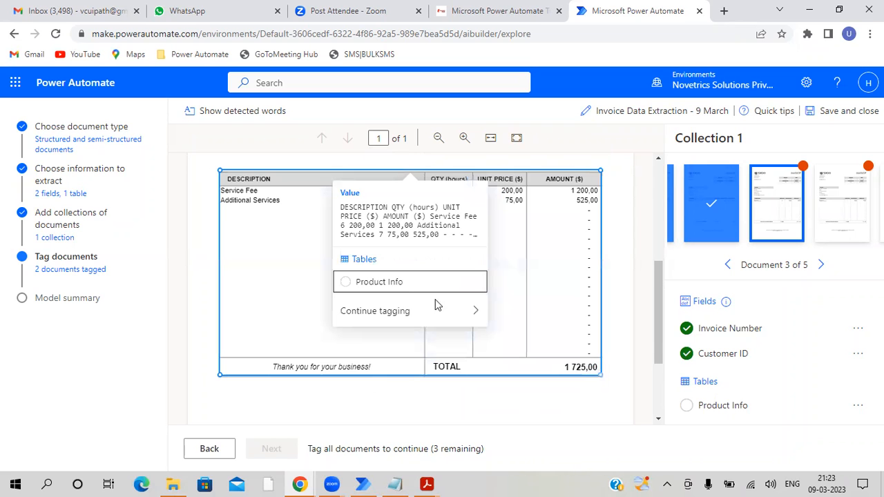
{"action": "left_click", "coordinate": [400, 283]}
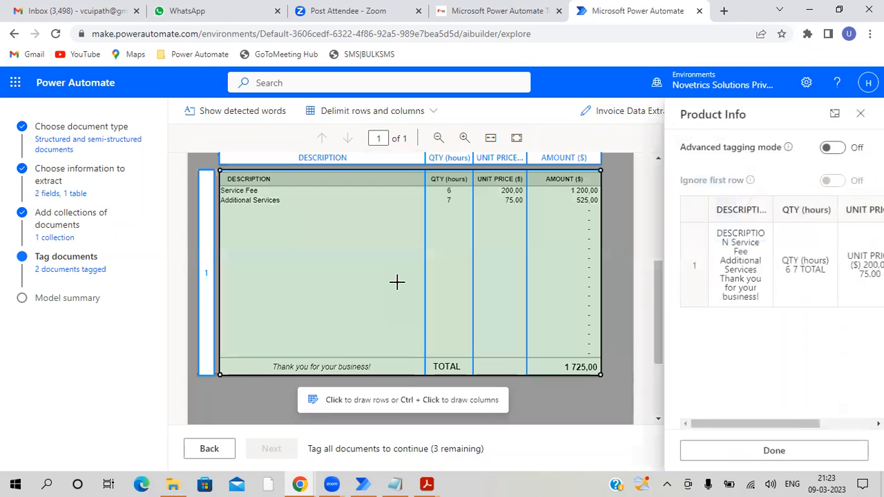
- Divide the third invoice's table into rows below the header, Service Fee and Additional Services and above TOTAL, and ignore the first row
{"action": "left_click", "coordinate": [326, 185]}
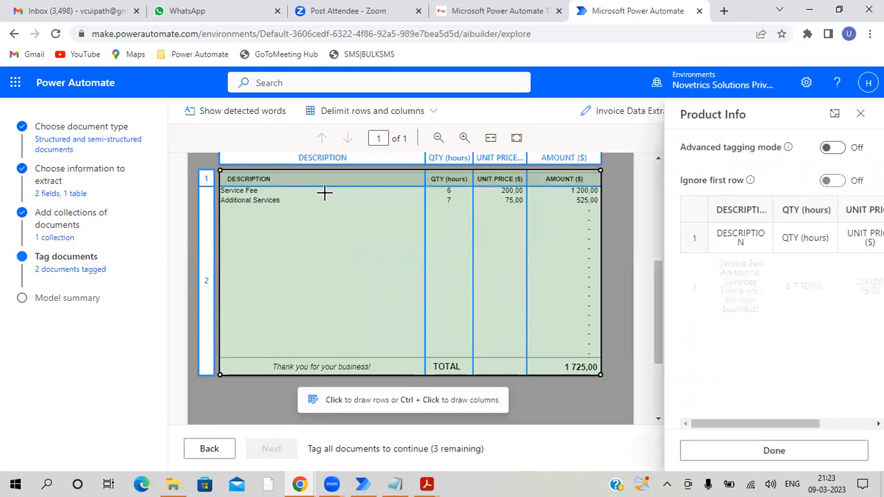
{"action": "left_click", "coordinate": [321, 196]}
{"action": "left_click", "coordinate": [322, 205]}
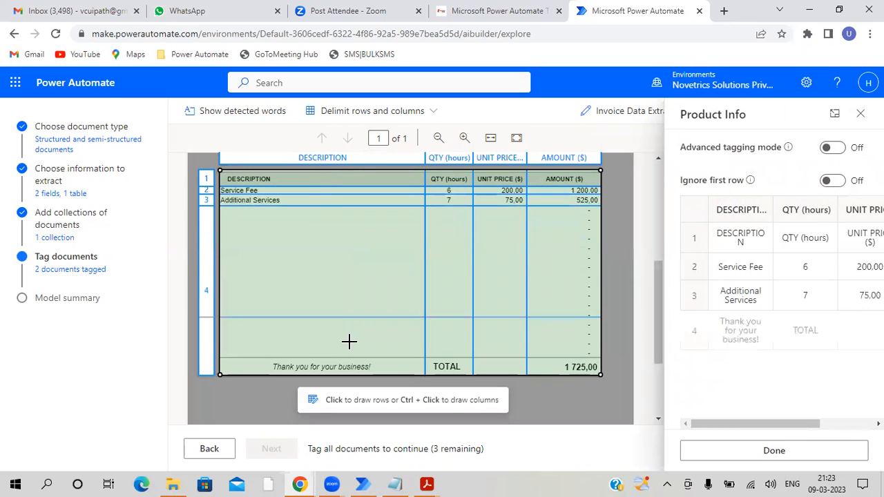
{"action": "left_click", "coordinate": [361, 358]}
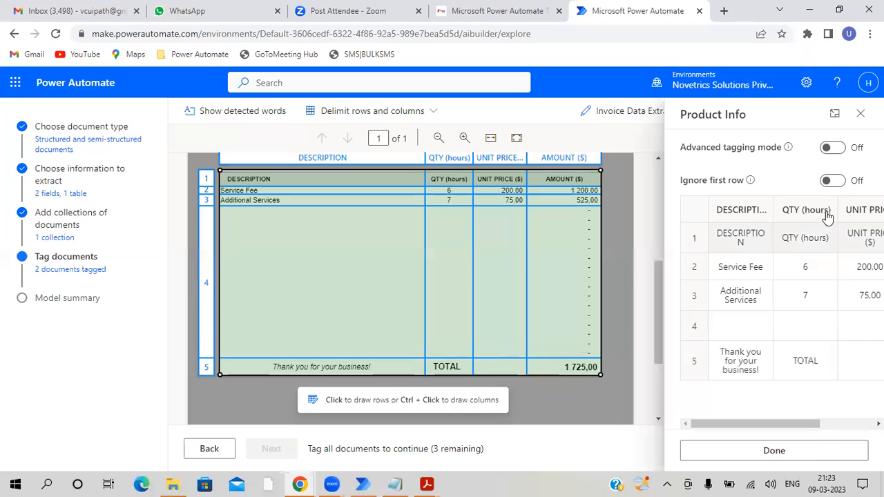
{"action": "left_click", "coordinate": [834, 181]}
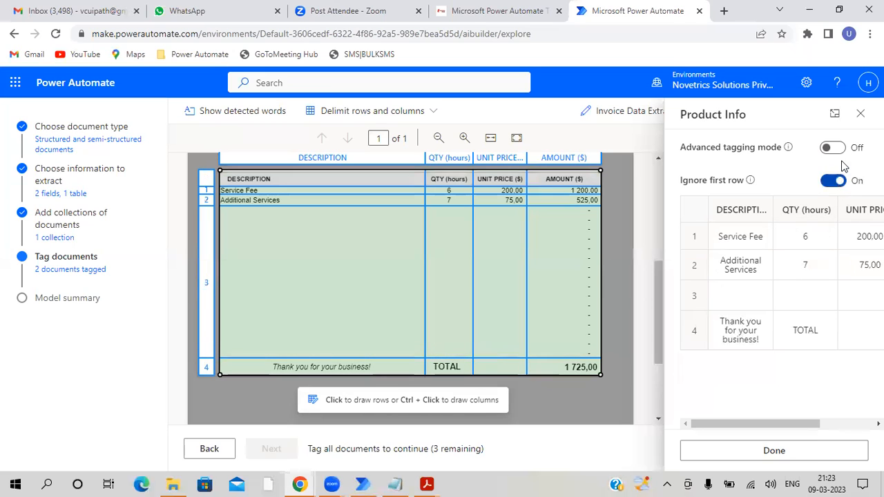
- Turn on advanced tagging mode, delete the third invoice's blank row 3 from Product Info and finish tagging the table
{"action": "left_click", "coordinate": [834, 148]}
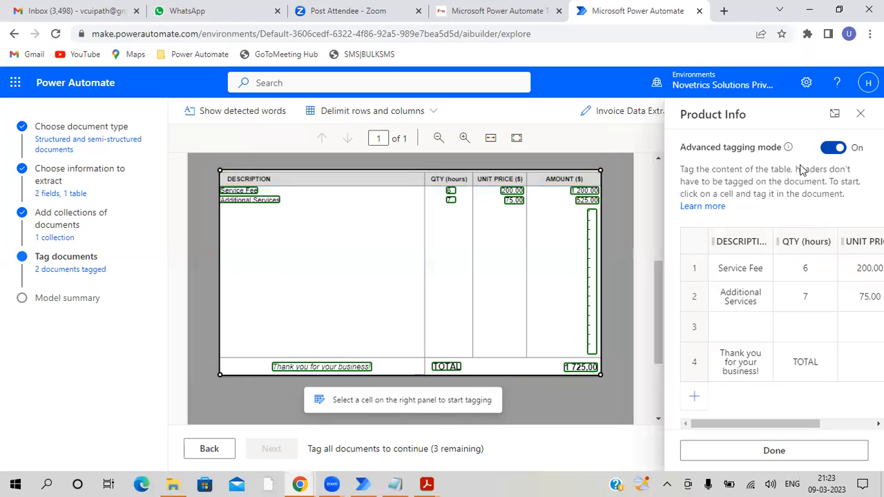
{"action": "left_click", "coordinate": [695, 339]}
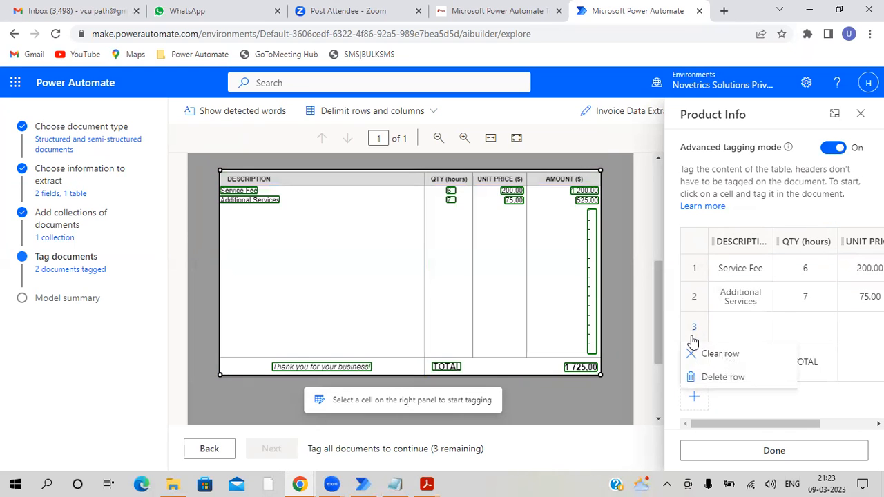
{"action": "left_click", "coordinate": [706, 378]}
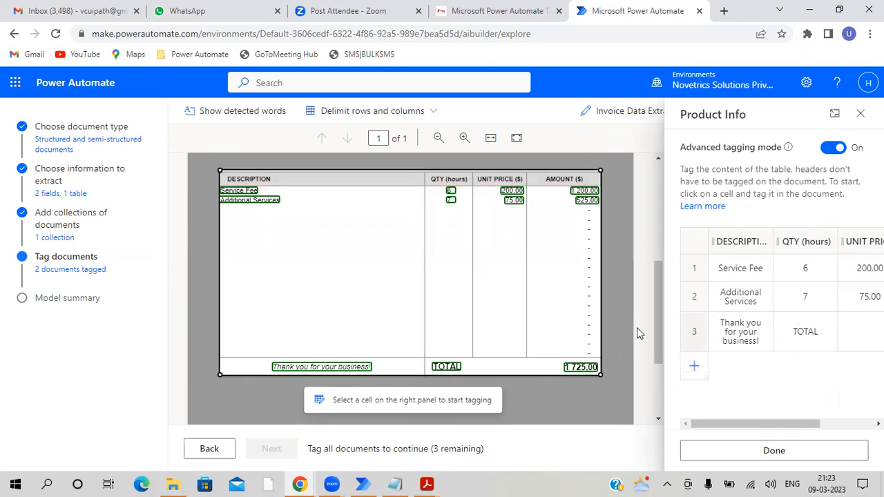
{"action": "left_click", "coordinate": [749, 461]}
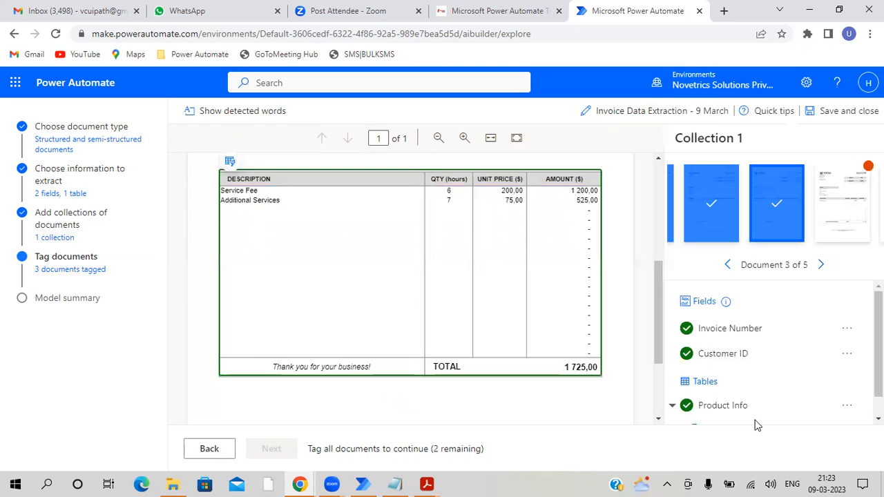
- Go to the fourth invoice and tag its INVOICE # value as Invoice Number and its CUSTOMER ID value as Customer ID
{"action": "left_click", "coordinate": [820, 272]}
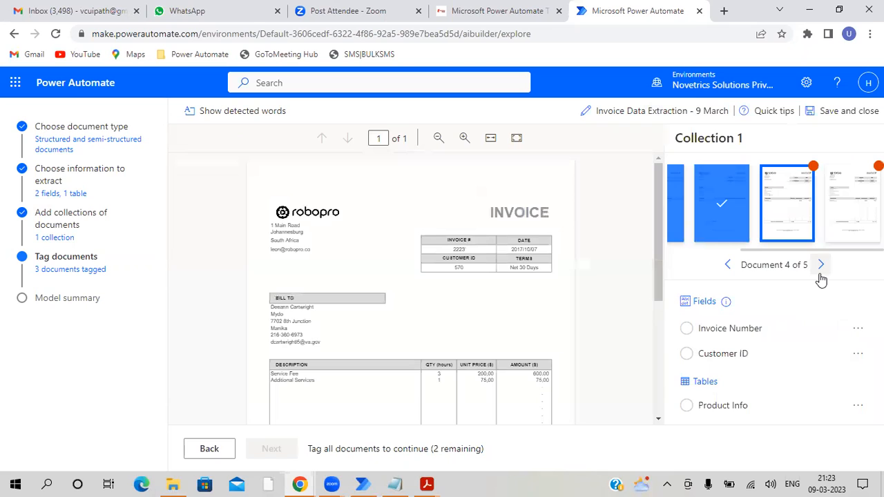
{"action": "left_click", "coordinate": [464, 140]}
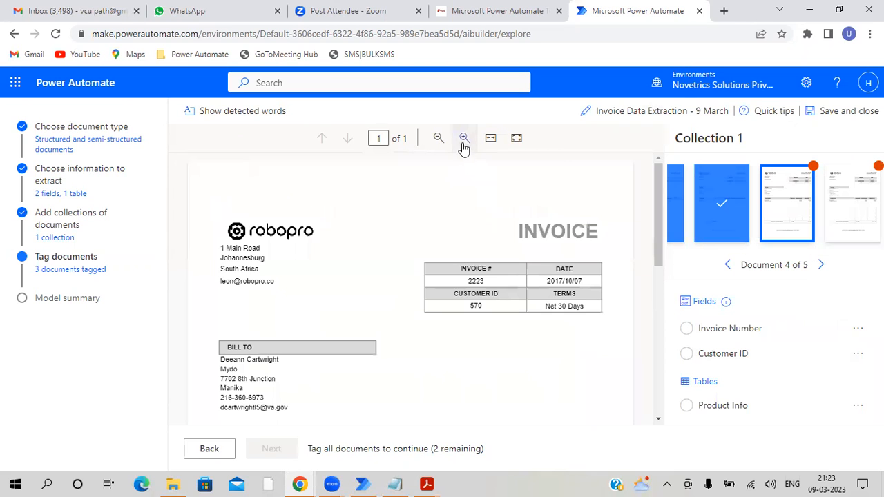
{"action": "left_click_drag", "start_coordinate": [466, 274], "coordinate": [483, 284]}
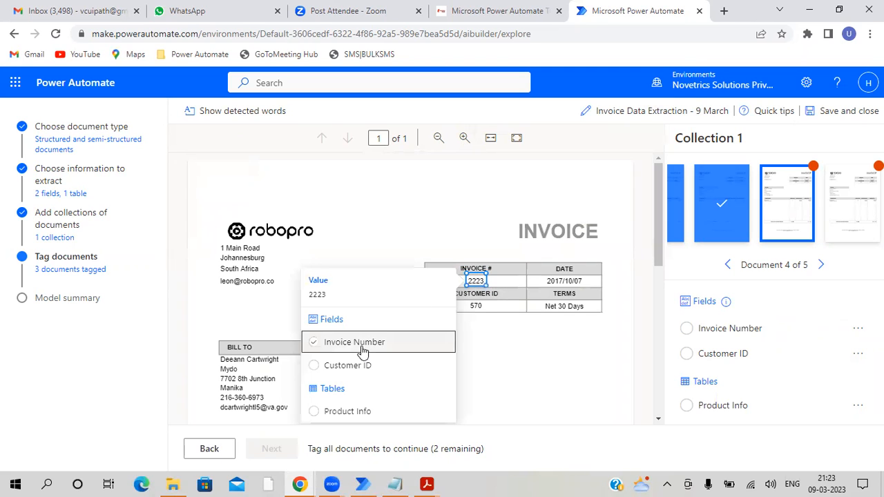
{"action": "left_click", "coordinate": [362, 348]}
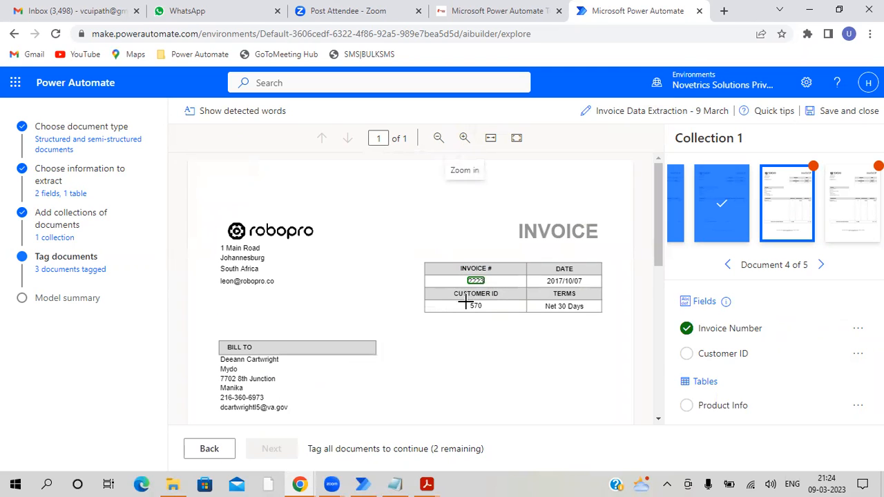
{"action": "left_click_drag", "start_coordinate": [468, 302], "coordinate": [488, 311]}
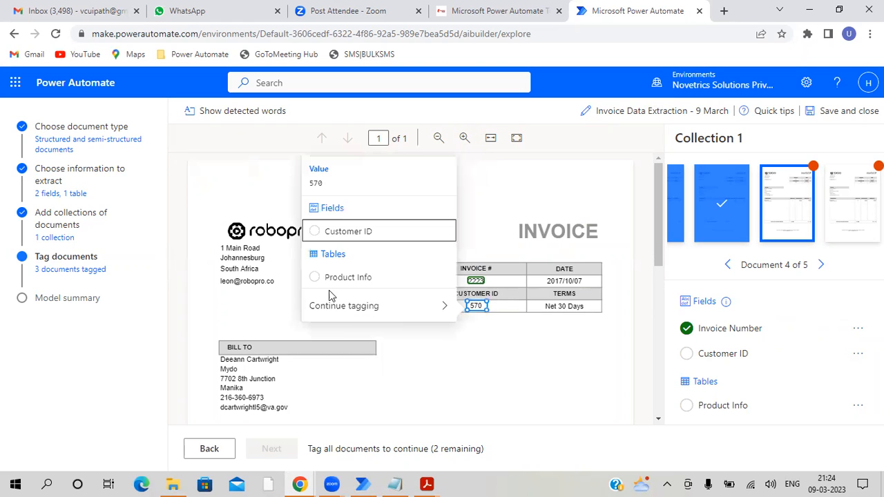
{"action": "left_click", "coordinate": [347, 232]}
- Tag the fourth invoice's entire line-item table, from the header row through the TOTAL row, as Product Info
{"action": "scroll", "coordinate": [525, 256], "scroll_direction": "down", "scroll_amount": 3}
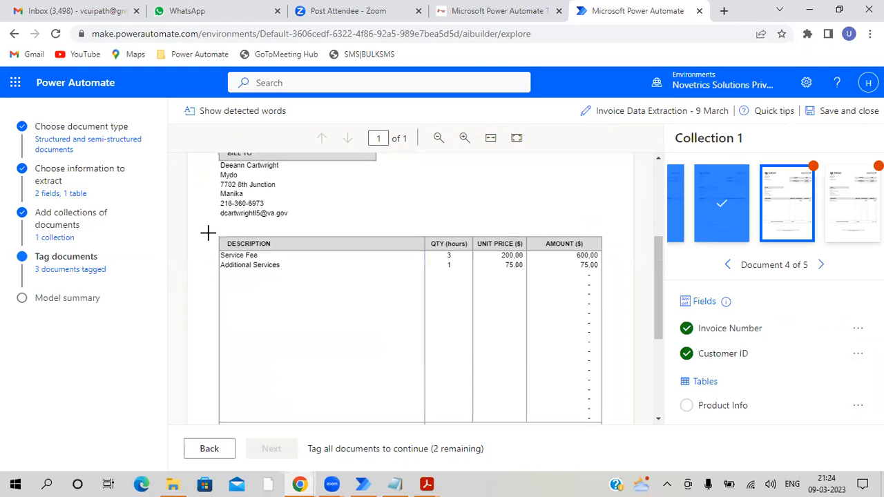
{"action": "scroll", "coordinate": [239, 238], "scroll_direction": "down", "scroll_amount": 1}
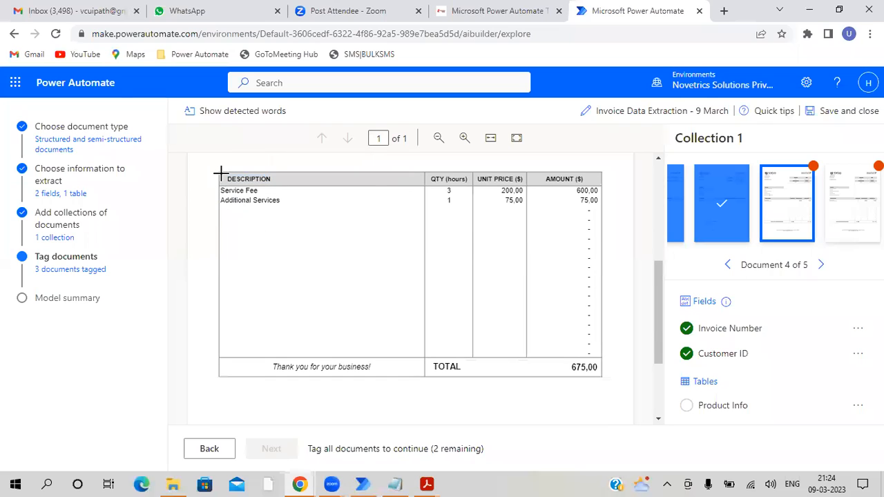
{"action": "left_click_drag", "start_coordinate": [218, 169], "coordinate": [600, 374]}
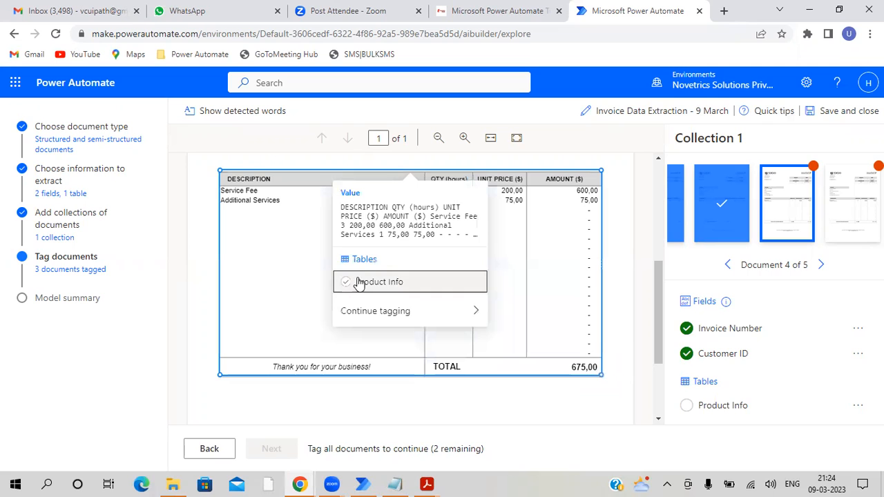
{"action": "left_click", "coordinate": [352, 281]}
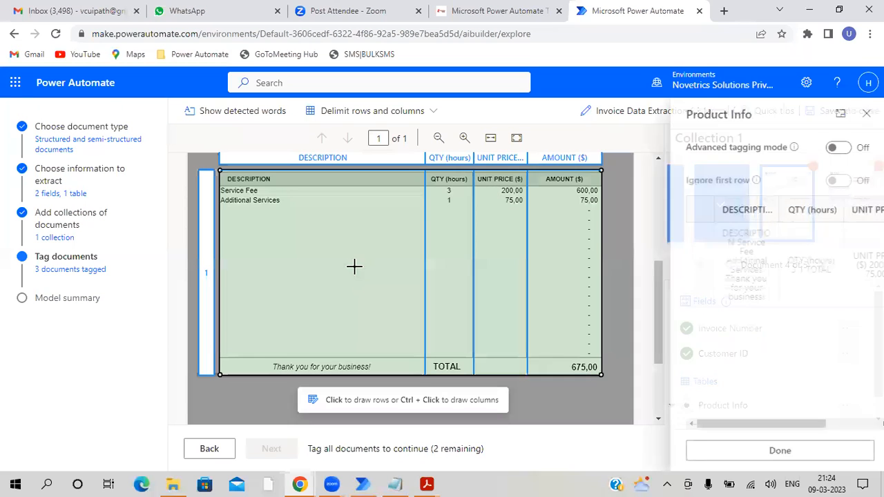
- Divide the fourth invoice's table into rows below the header, Service Fee and Additional Services and above TOTAL, and ignore the first row
{"action": "left_click", "coordinate": [313, 184]}
{"action": "left_click", "coordinate": [306, 195]}
{"action": "left_click", "coordinate": [298, 206]}
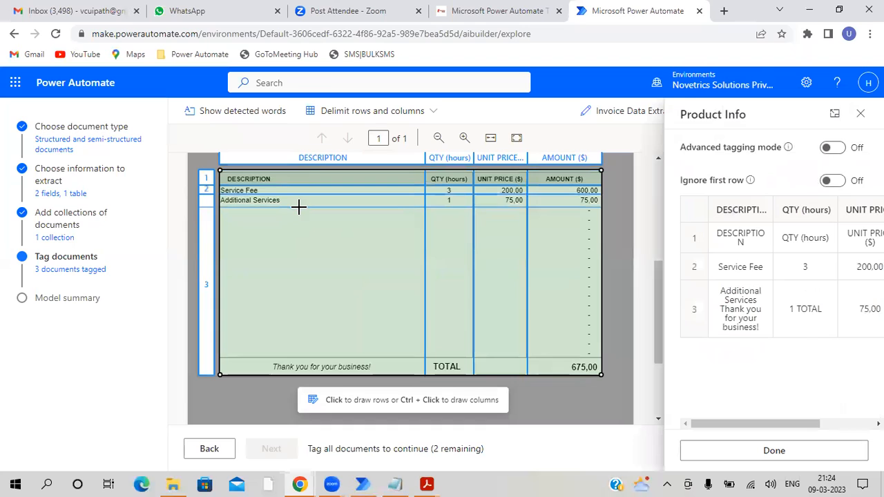
{"action": "left_click", "coordinate": [313, 359]}
{"action": "left_click", "coordinate": [837, 181]}
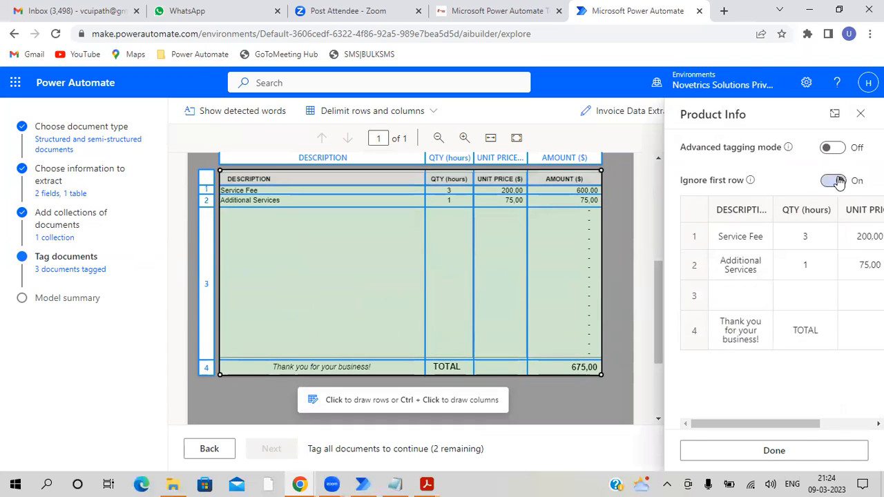
- Turn on advanced tagging mode, delete the fourth invoice's blank row 3 from Product Info and finish tagging the table
{"action": "left_click", "coordinate": [834, 148]}
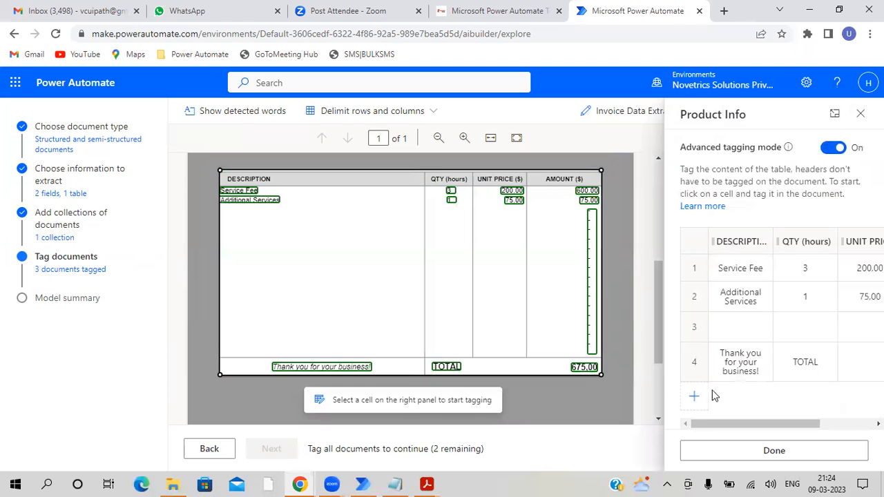
{"action": "left_click", "coordinate": [692, 331]}
{"action": "left_click", "coordinate": [702, 375]}
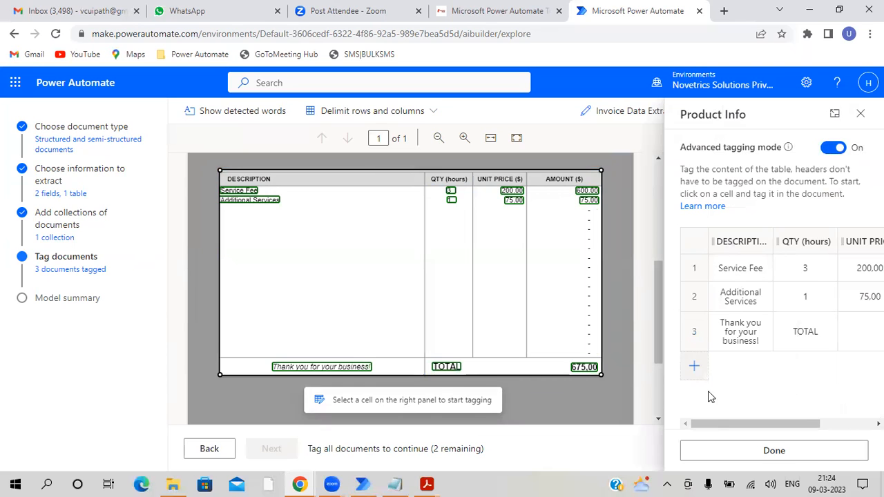
{"action": "left_click", "coordinate": [728, 458]}
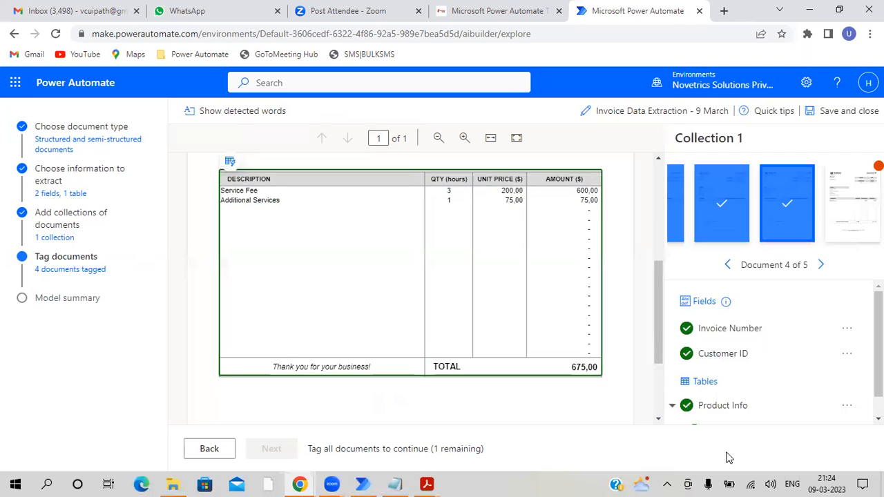
- Go to the fifth invoice and tag its INVOICE # value as Invoice Number and its CUSTOMER ID value as Customer ID
{"action": "left_click", "coordinate": [821, 265]}
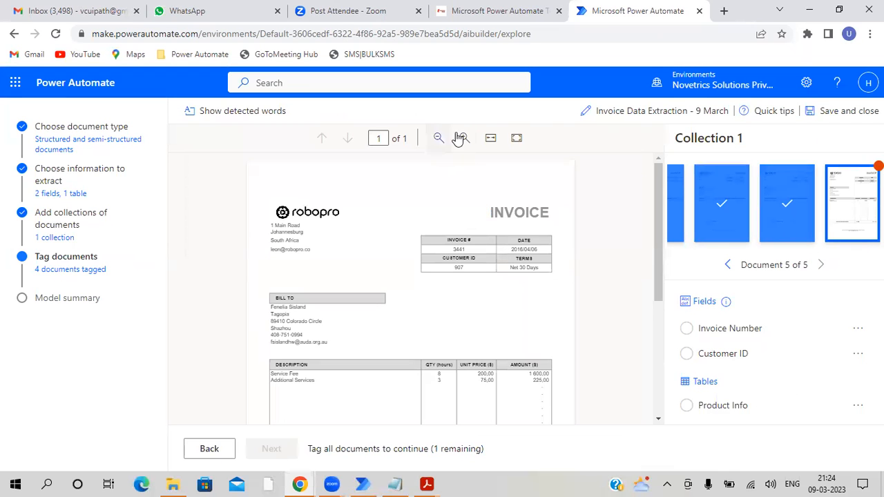
{"action": "left_click", "coordinate": [460, 138]}
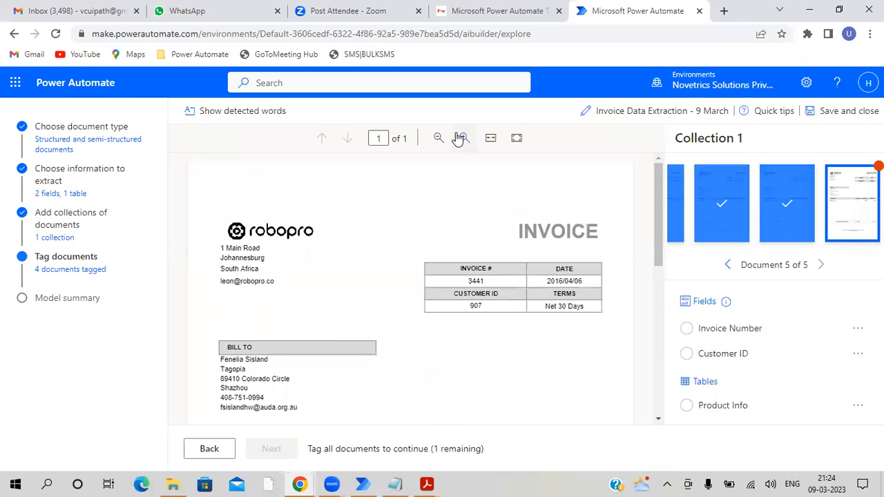
{"action": "left_click", "coordinate": [473, 281]}
{"action": "left_click", "coordinate": [485, 282]}
{"action": "left_click", "coordinate": [367, 220]}
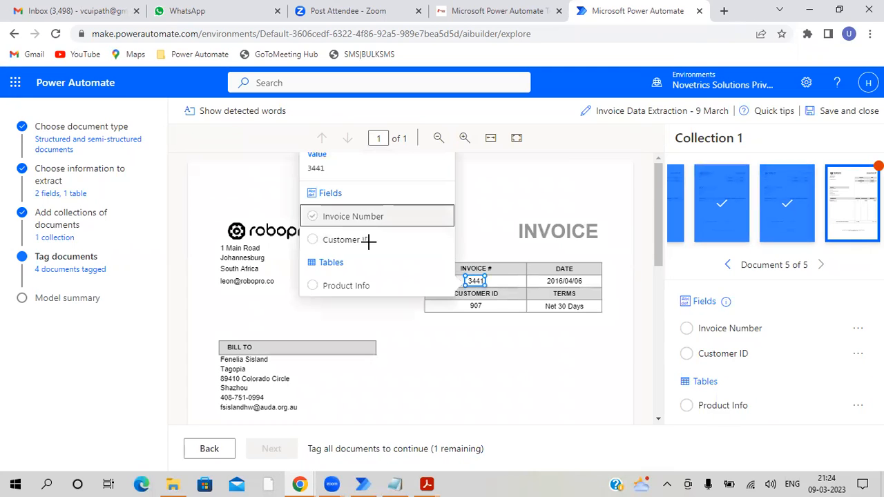
{"action": "left_click_drag", "start_coordinate": [469, 301], "coordinate": [483, 311]}
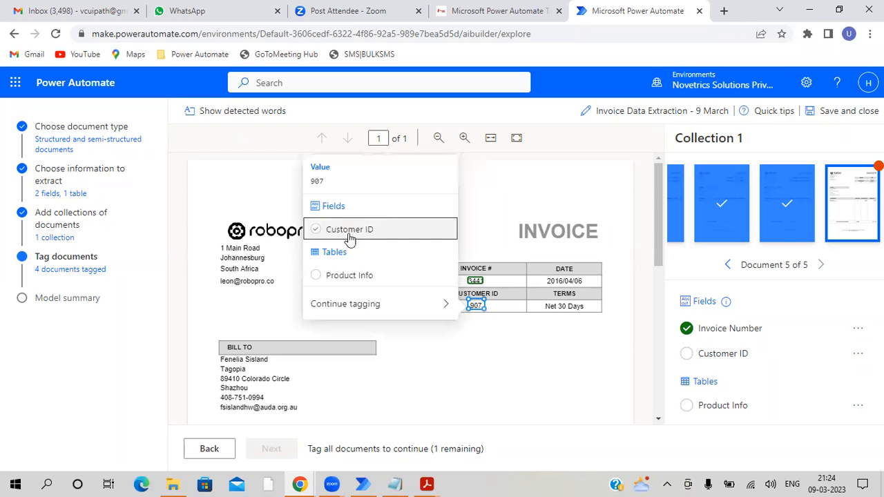
{"action": "left_click", "coordinate": [351, 235]}
- Tag the fifth invoice's entire line-item table, from the header row through the TOTAL row, as Product Info
{"action": "scroll", "coordinate": [549, 288], "scroll_direction": "down", "scroll_amount": 5}
{"action": "scroll", "coordinate": [332, 254], "scroll_direction": "up", "scroll_amount": 2}
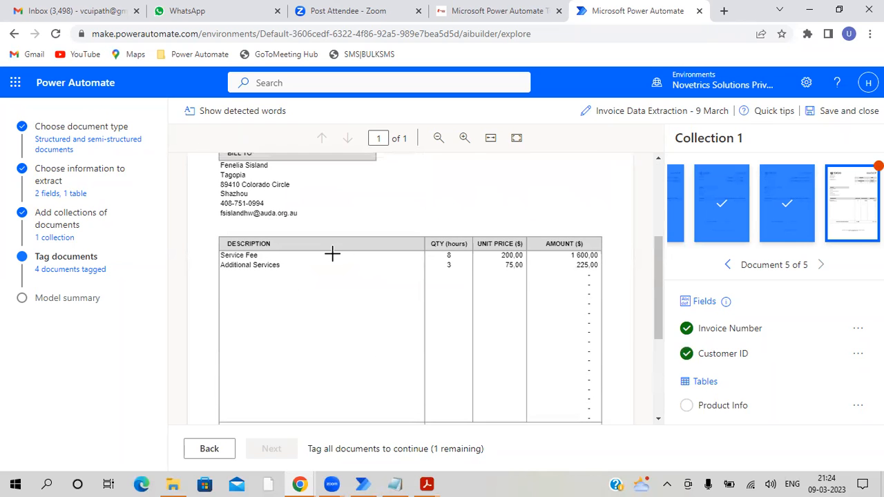
{"action": "scroll", "coordinate": [332, 254], "scroll_direction": "down", "scroll_amount": 2}
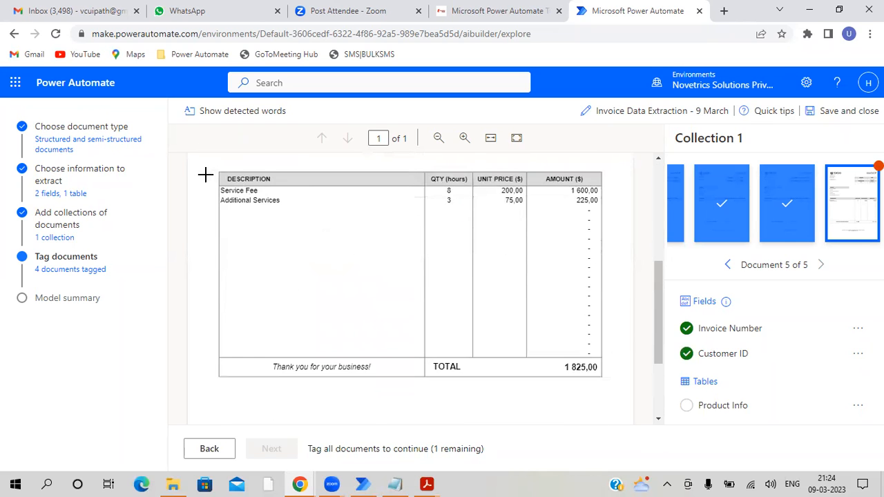
{"action": "left_click_drag", "start_coordinate": [216, 172], "coordinate": [603, 375]}
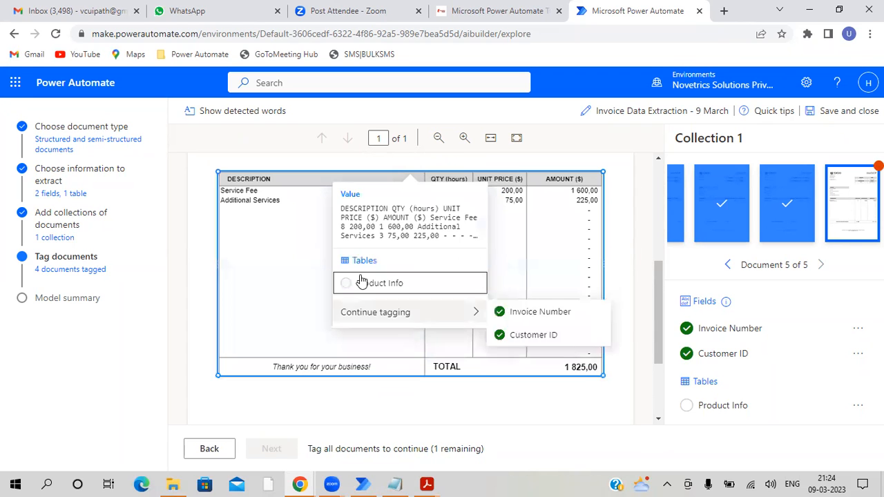
{"action": "left_click", "coordinate": [360, 283]}
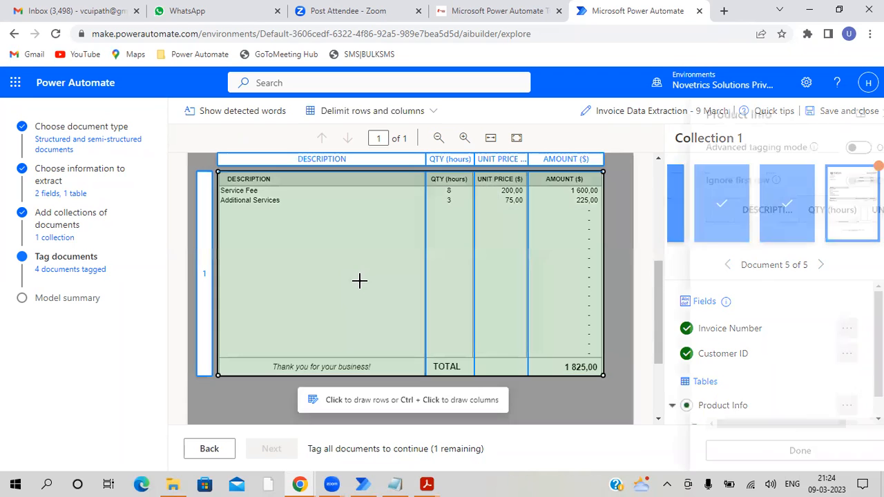
- Divide the fifth invoice's table into rows below the header, Service Fee and Additional Services and above TOTAL, and ignore the first row
{"action": "left_click", "coordinate": [273, 185]}
{"action": "left_click", "coordinate": [276, 195]}
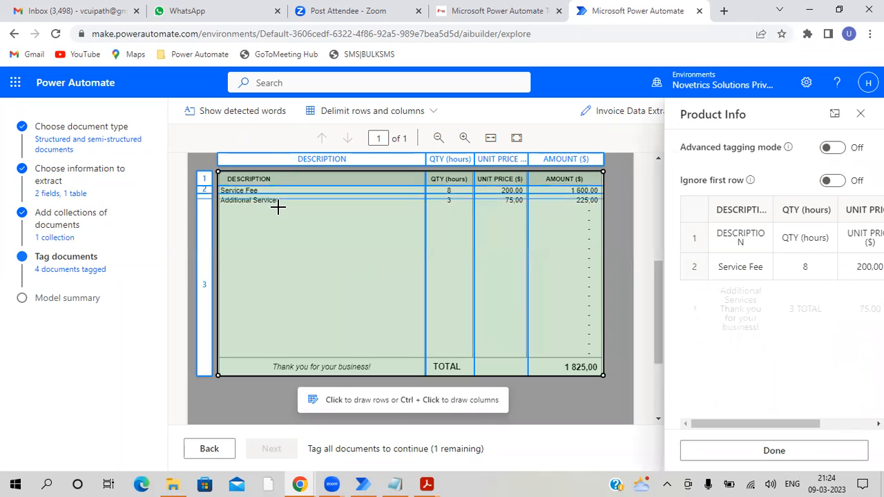
{"action": "left_click", "coordinate": [280, 210]}
{"action": "left_click", "coordinate": [363, 356]}
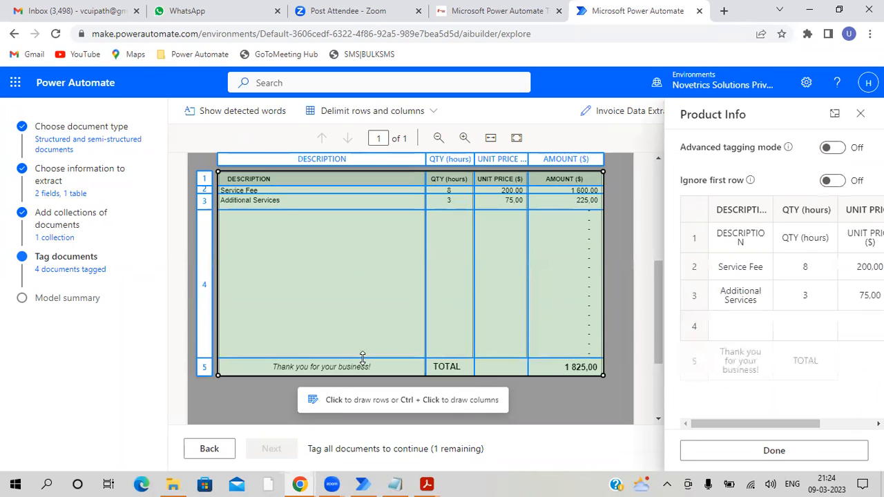
{"action": "left_click", "coordinate": [834, 181]}
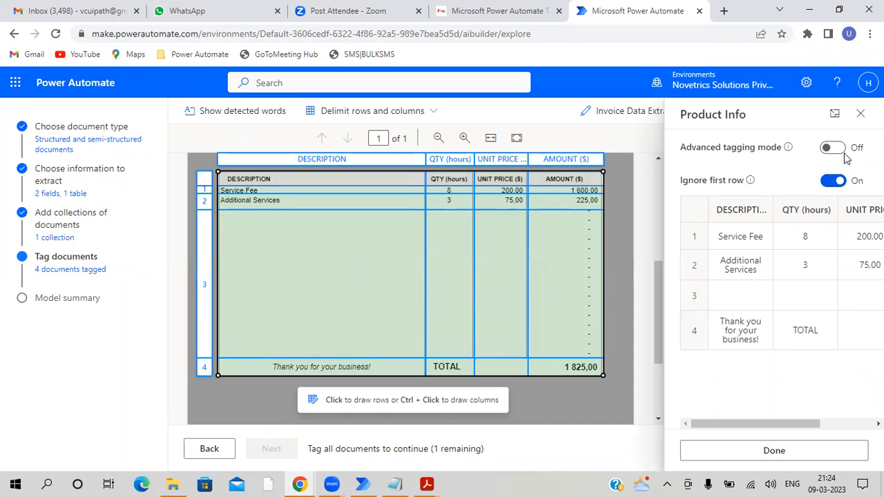
- Turn on advanced tagging mode, delete the fifth invoice's blank row 3 from Product Info and finish tagging the table
{"action": "left_click", "coordinate": [834, 148]}
{"action": "left_click", "coordinate": [694, 324]}
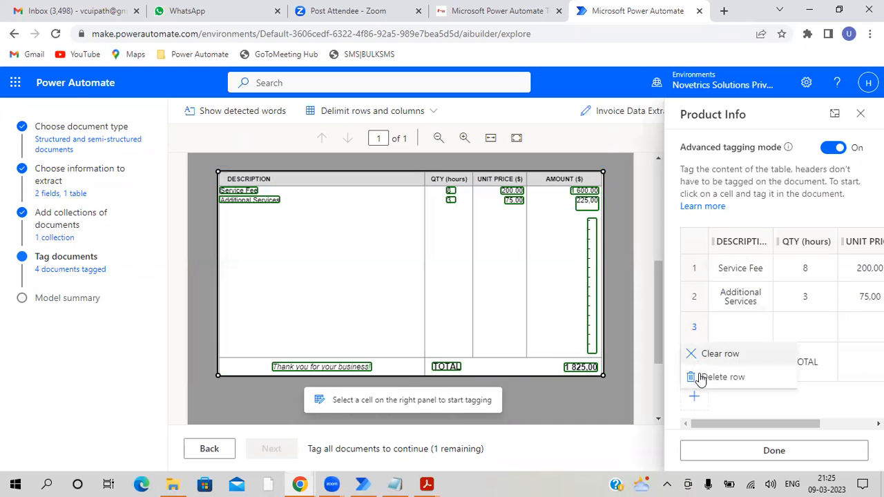
{"action": "left_click", "coordinate": [703, 379]}
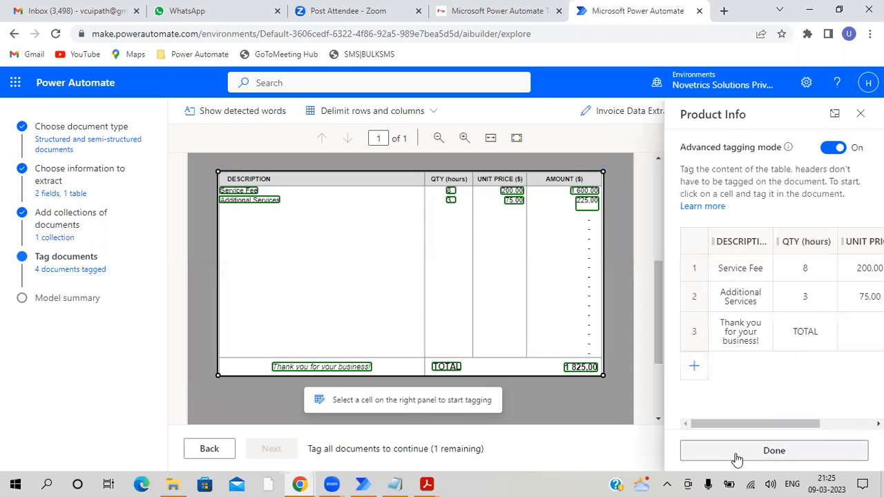
{"action": "left_click", "coordinate": [737, 457]}
{"action": "scroll", "coordinate": [415, 347], "scroll_direction": "up", "scroll_amount": 3}
{"action": "scroll", "coordinate": [255, 365], "scroll_direction": "down", "scroll_amount": 3}
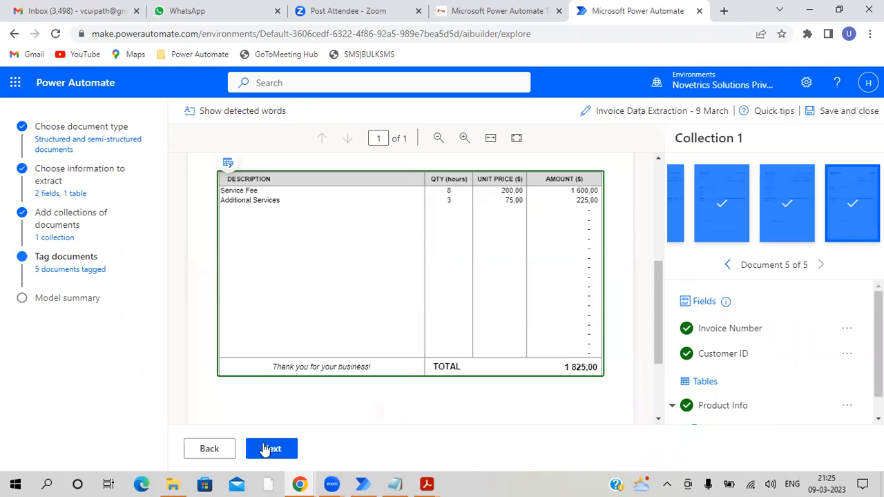
- Continue to the model summary, start training the model and go to the list of models
{"action": "left_click", "coordinate": [266, 449]}
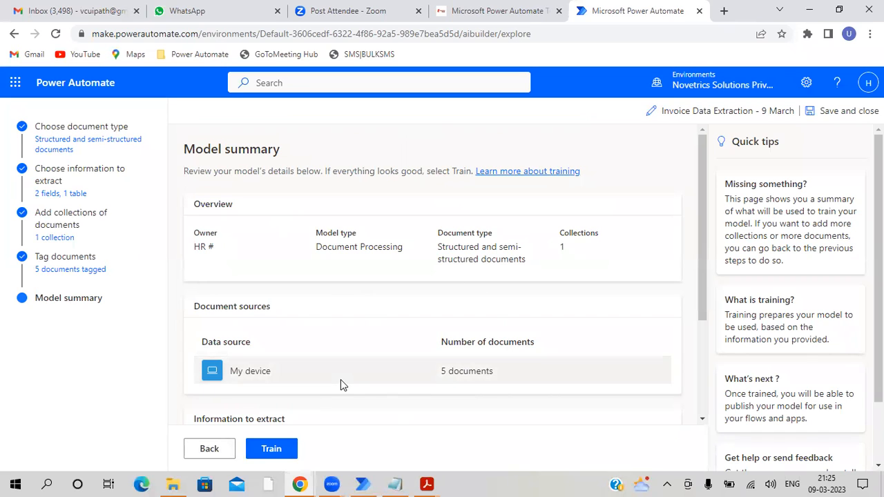
{"action": "left_click", "coordinate": [273, 450]}
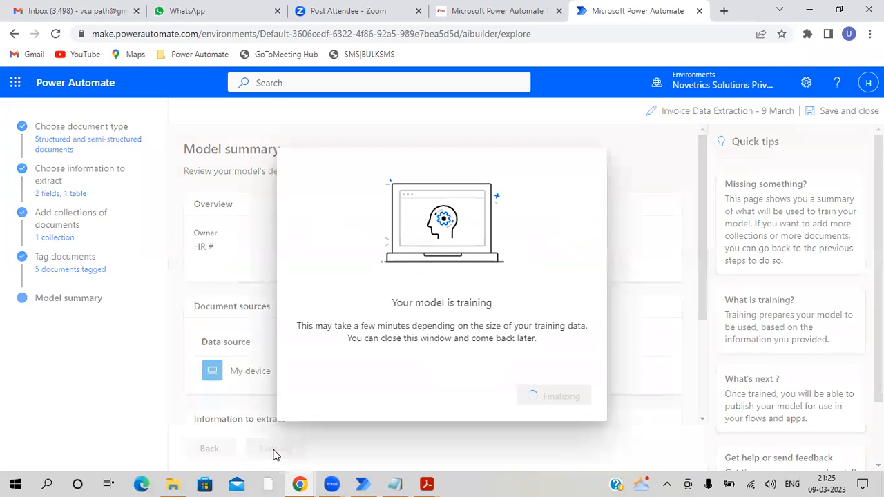
{"action": "triple_click", "coordinate": [398, 303]}
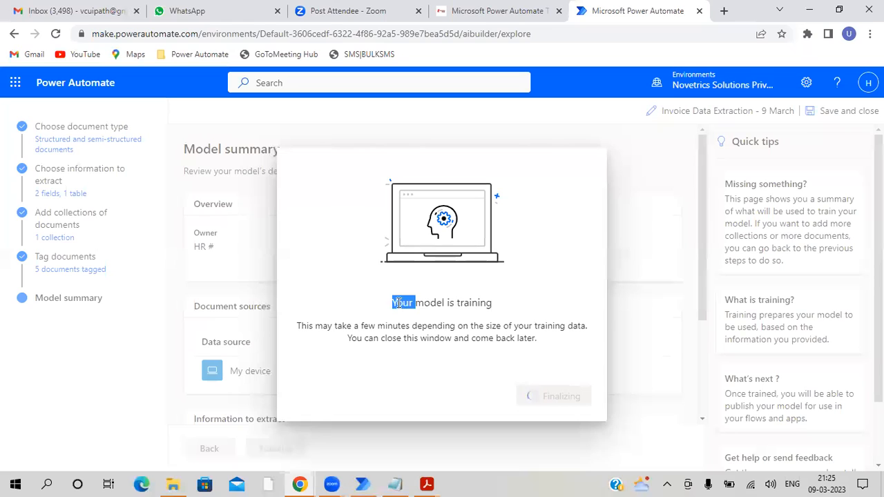
{"action": "triple_click", "coordinate": [389, 338]}
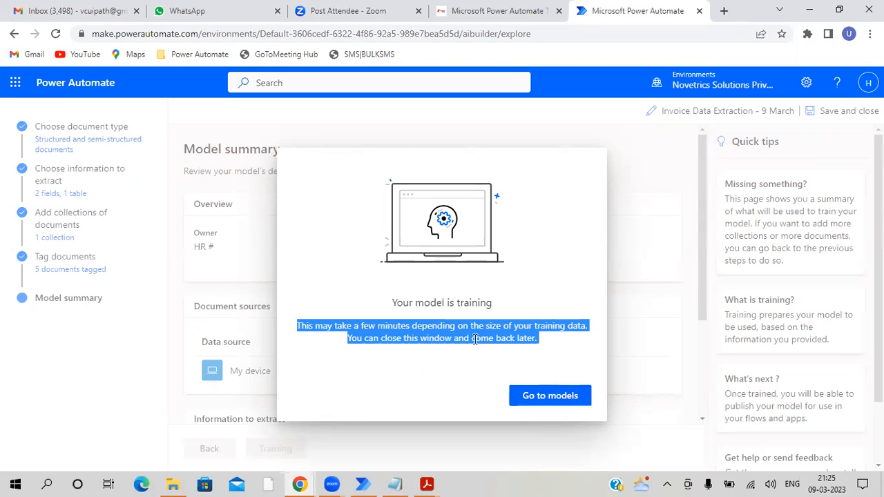
{"action": "left_click", "coordinate": [551, 398]}
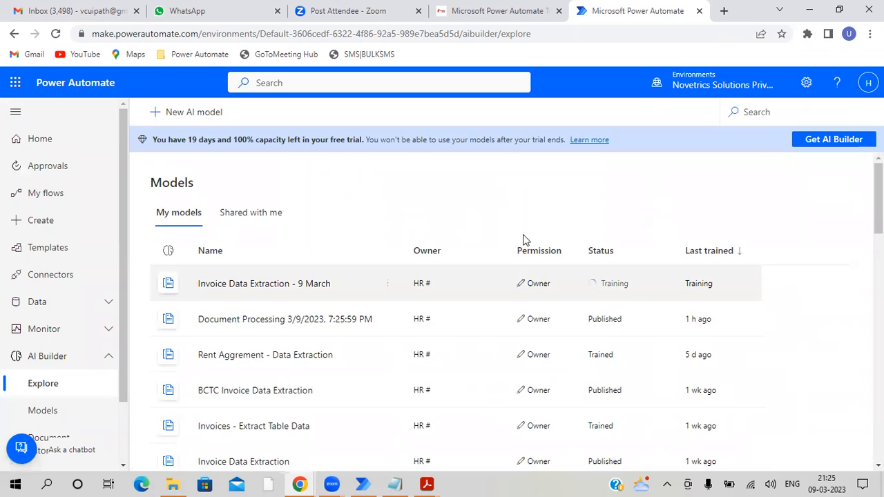
- Reload the page, reopen the AI Builder models list and open Invoice Data Extraction - 9 March to review its accuracy score
{"action": "left_click", "coordinate": [56, 35]}
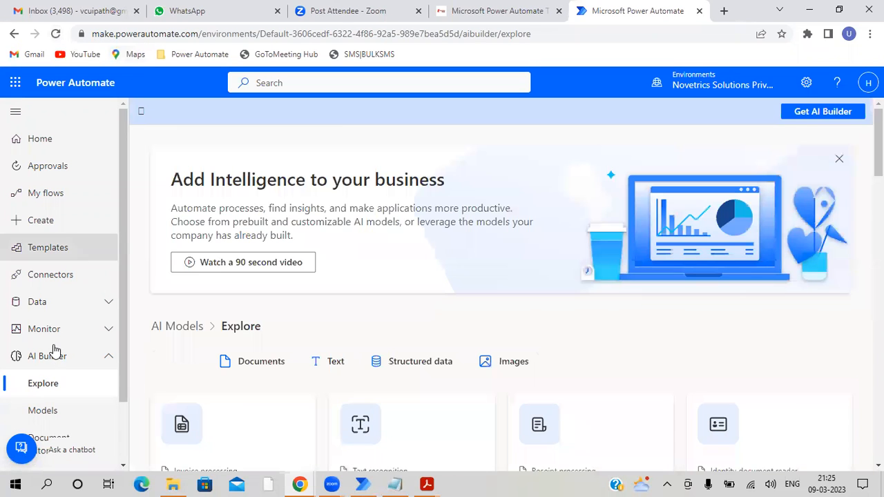
{"action": "scroll", "coordinate": [55, 351], "scroll_direction": "down", "scroll_amount": 1}
{"action": "left_click", "coordinate": [53, 349]}
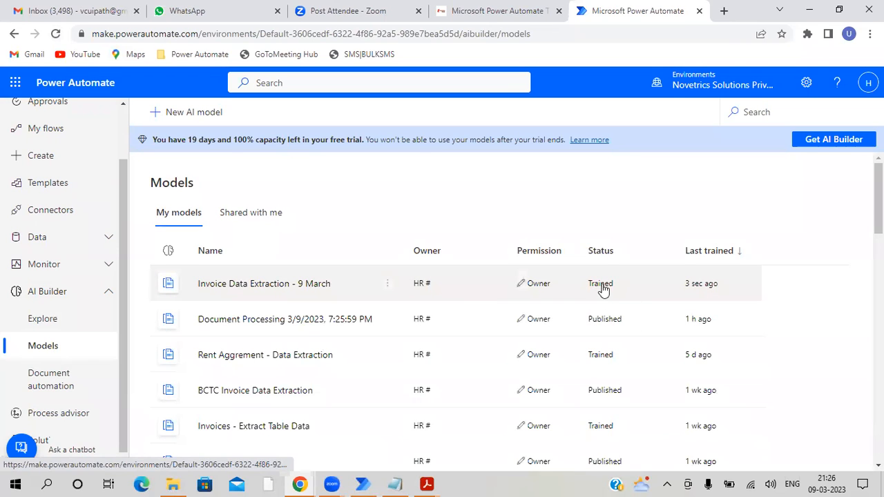
{"action": "left_click", "coordinate": [299, 289]}
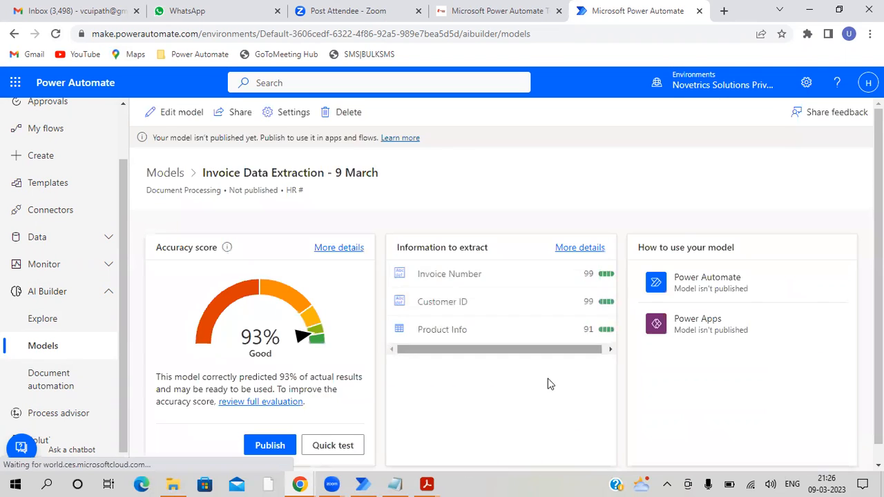
{"action": "scroll", "coordinate": [339, 394], "scroll_direction": "down", "scroll_amount": 1}
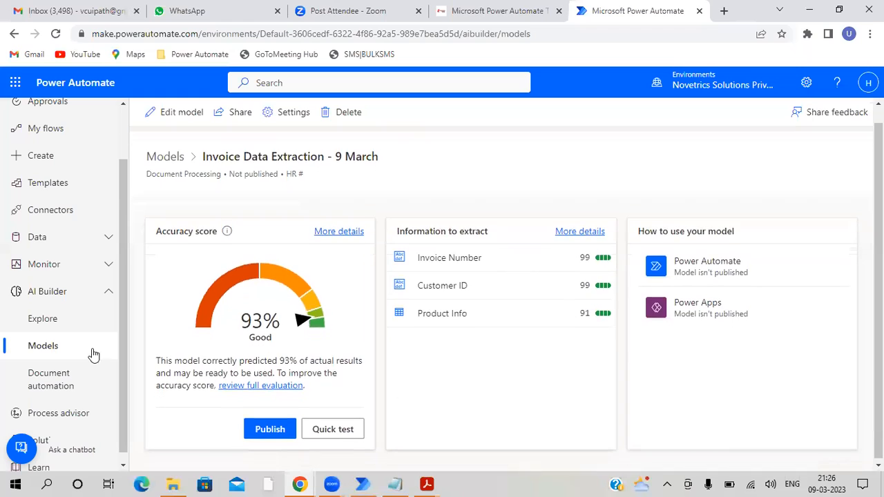
{"action": "double_click", "coordinate": [257, 358]}
{"action": "double_click", "coordinate": [284, 359]}
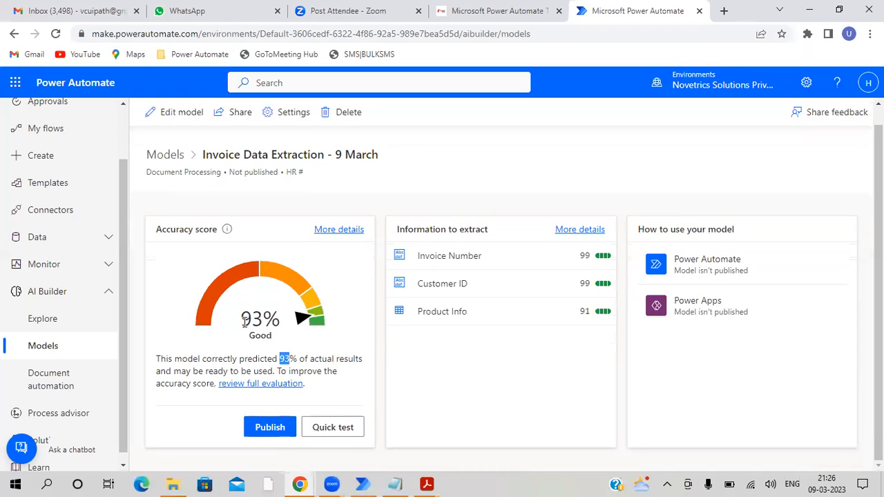
{"action": "left_click_drag", "start_coordinate": [242, 319], "coordinate": [275, 320]}
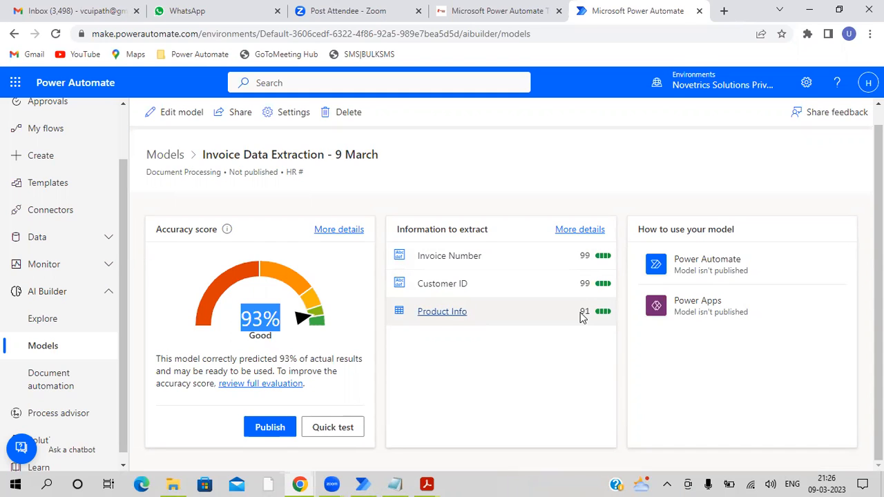
- Run a quick test of the model on Invoice 10.pdf uploaded from the device
{"action": "left_click", "coordinate": [330, 428]}
{"action": "left_click", "coordinate": [496, 380]}
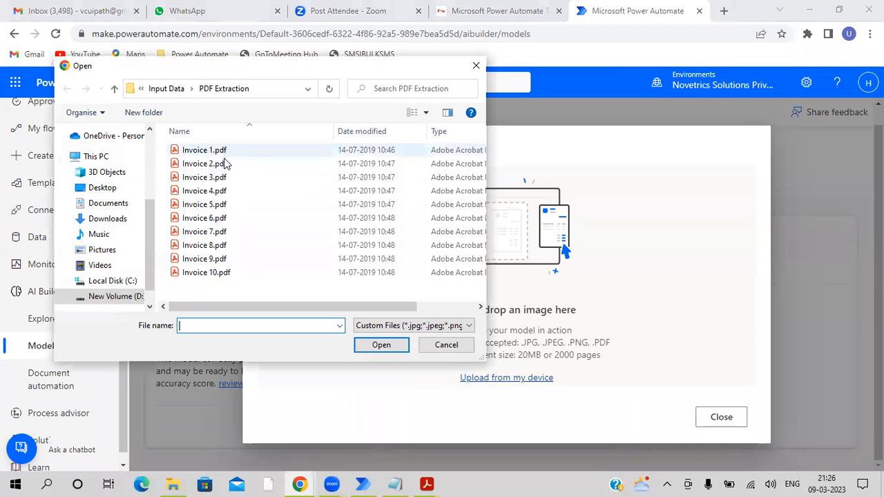
{"action": "left_click", "coordinate": [226, 273]}
{"action": "left_click", "coordinate": [377, 345]}
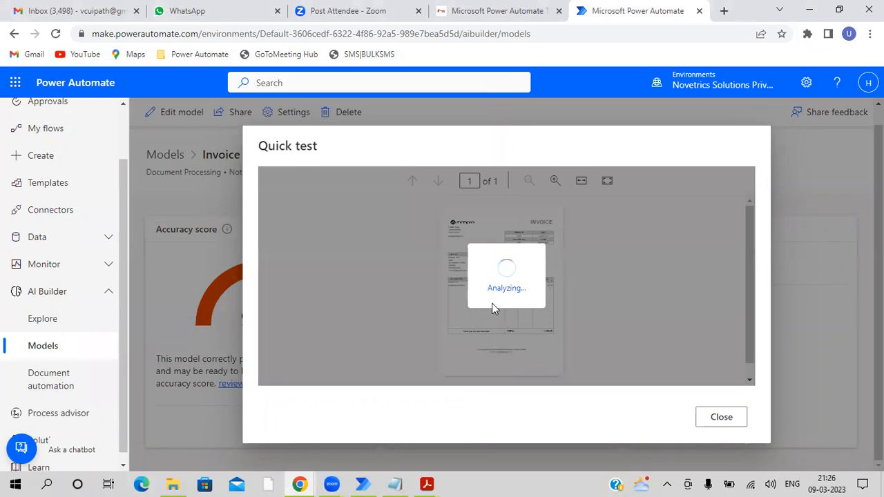
{"action": "triple_click", "coordinate": [506, 289]}
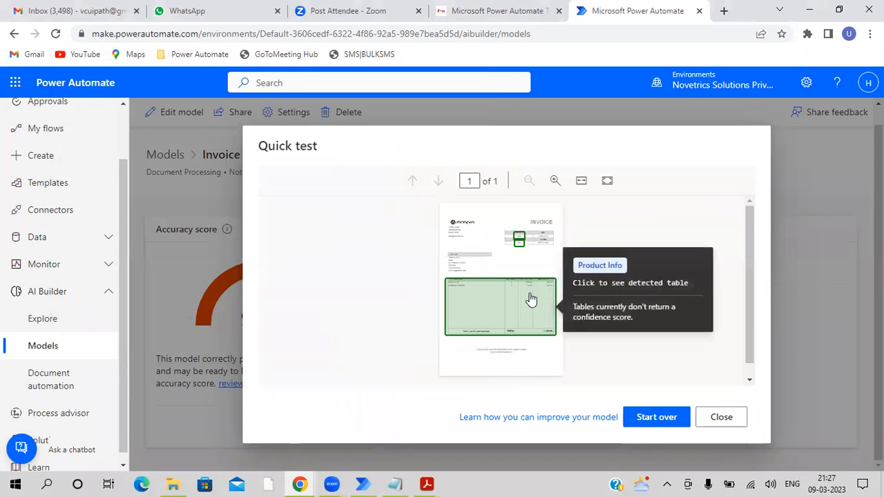
- Examine the detected Invoice Number, Customer ID and Product Info table in the quick test, including the fields' confidence scores
{"action": "left_click", "coordinate": [556, 181]}
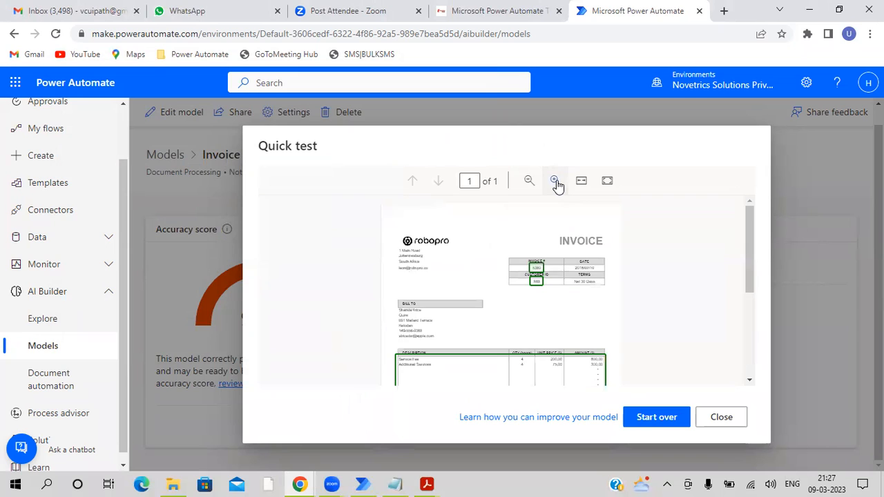
{"action": "left_click", "coordinate": [555, 181]}
{"action": "mouse_move", "coordinate": [554, 302]}
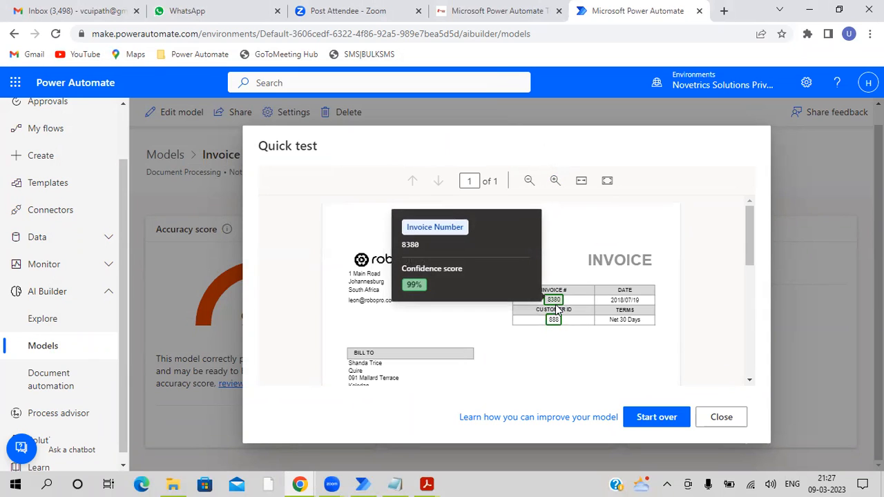
{"action": "mouse_move", "coordinate": [554, 322]}
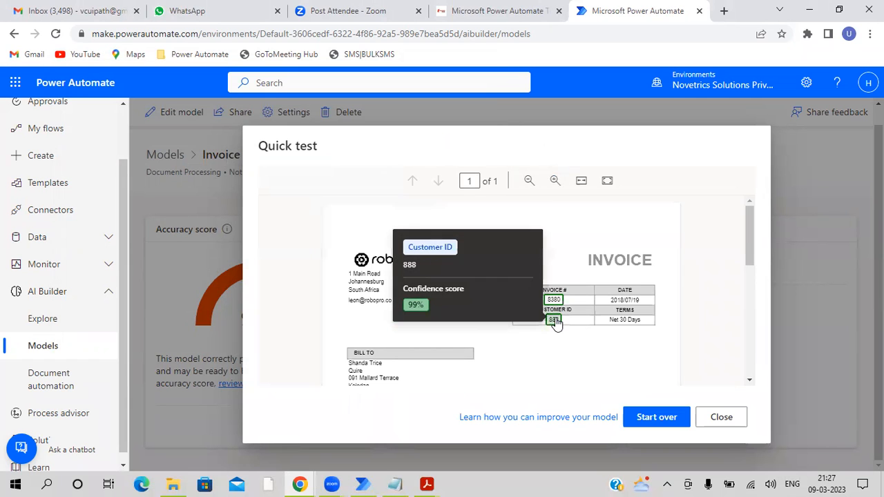
{"action": "scroll", "coordinate": [651, 306], "scroll_direction": "down", "scroll_amount": 5}
{"action": "mouse_move", "coordinate": [407, 265]}
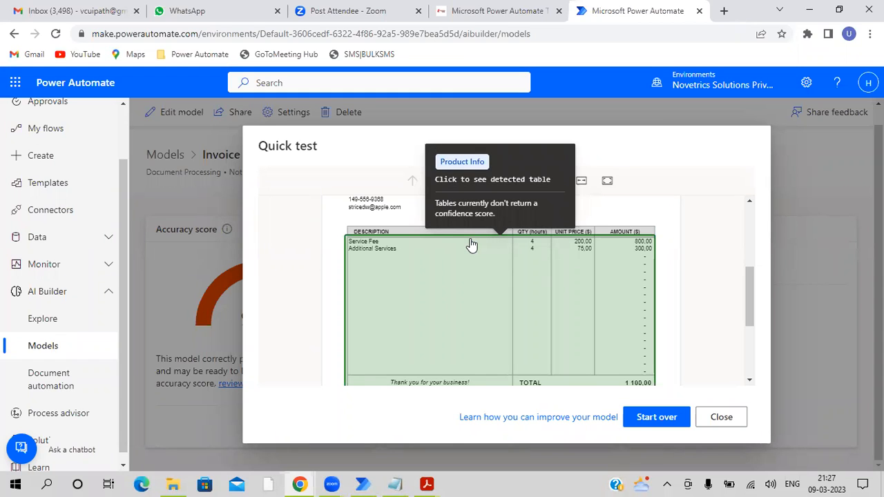
- Open the detected Product Info table to examine its description, quantity and unit price columns, and close the quick test
{"action": "left_click", "coordinate": [463, 278]}
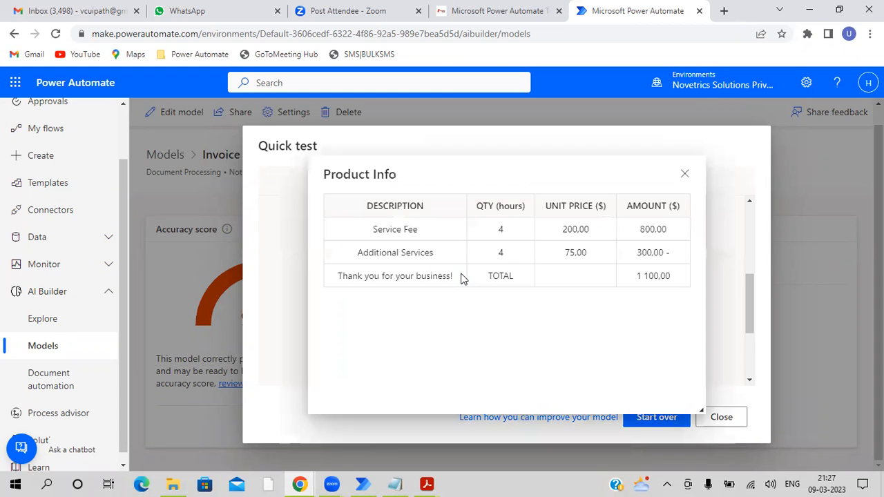
{"action": "double_click", "coordinate": [373, 207]}
{"action": "left_click", "coordinate": [497, 206]}
{"action": "triple_click", "coordinate": [498, 205]}
{"action": "left_click", "coordinate": [581, 207]}
{"action": "double_click", "coordinate": [580, 206]}
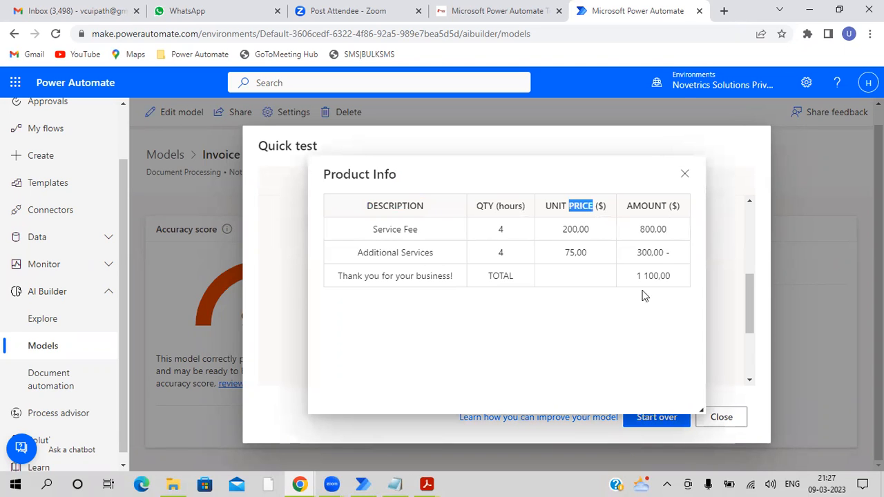
{"action": "left_click", "coordinate": [684, 177]}
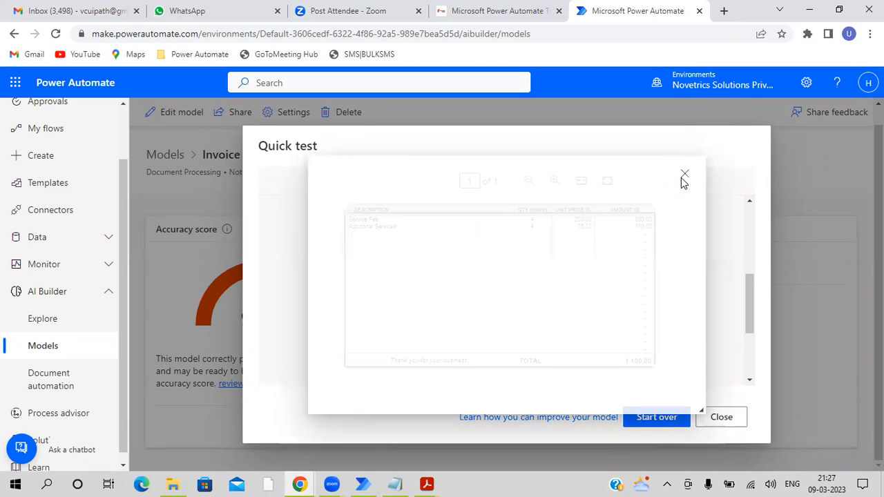
{"action": "left_click", "coordinate": [719, 419]}
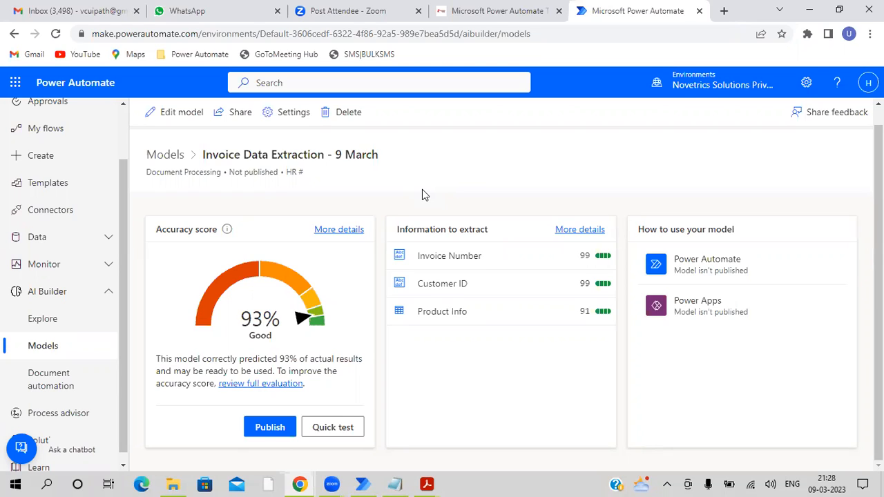
{"action": "left_click_drag", "start_coordinate": [204, 157], "coordinate": [374, 155]}
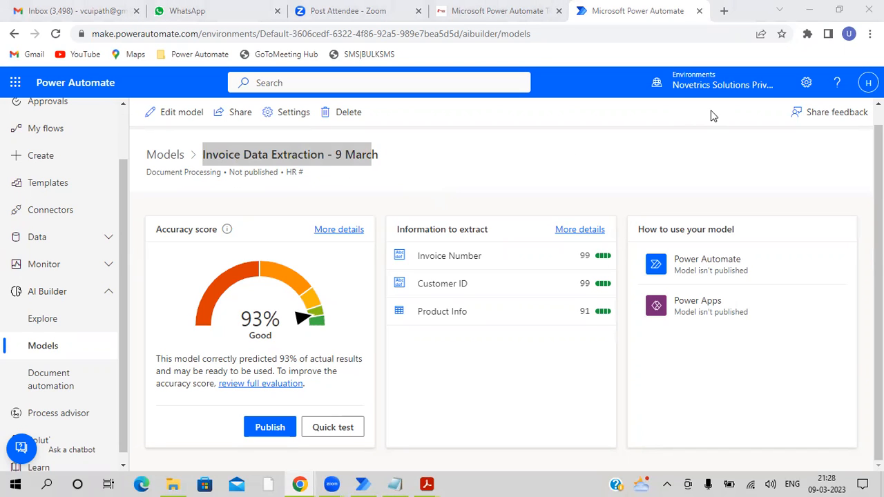
{"action": "triple_click", "coordinate": [317, 158]}
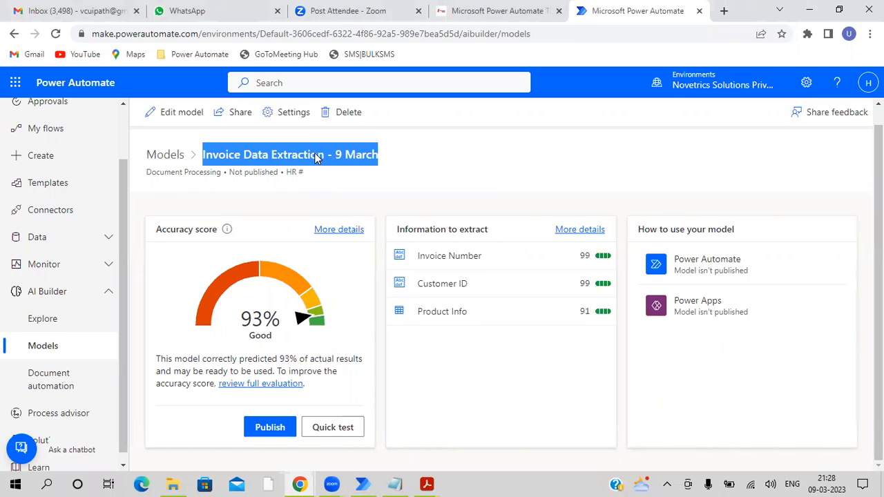
- Switch to File Explorer, go up to the Input Data folder and open its PDF OCR Extraction subfolder
{"action": "mouse_move", "coordinate": [178, 481]}
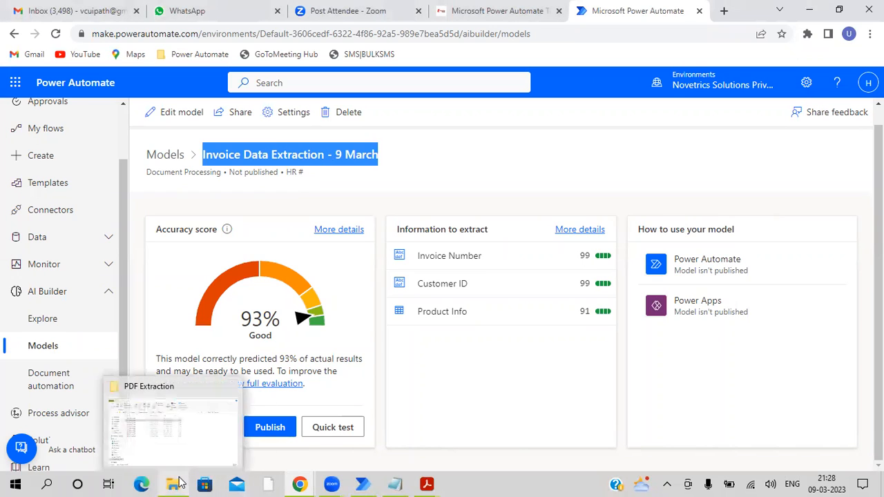
{"action": "left_click", "coordinate": [167, 422]}
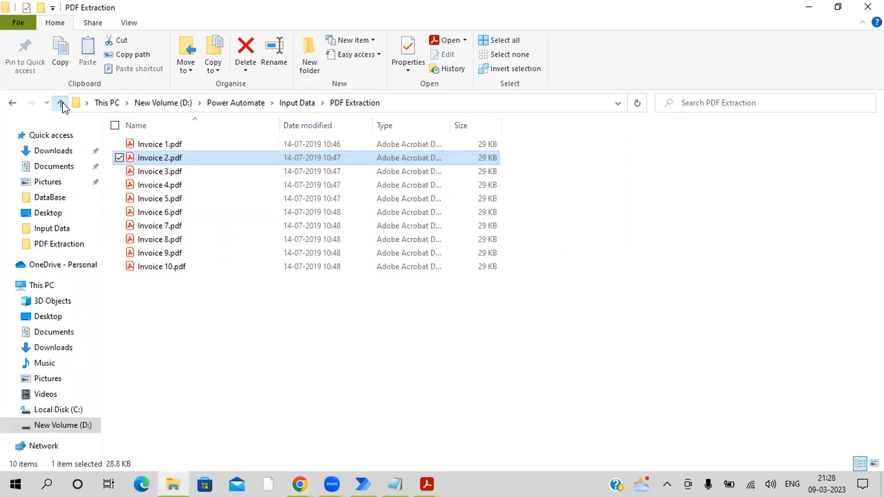
{"action": "left_click", "coordinate": [61, 104]}
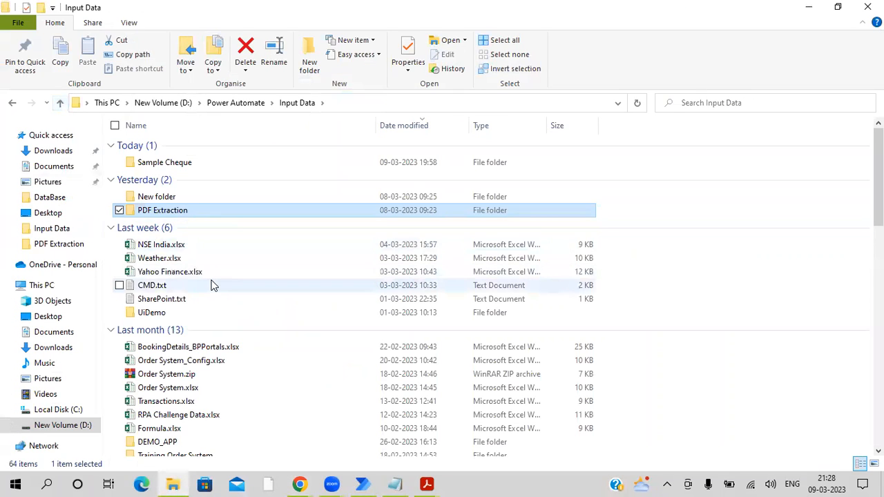
{"action": "scroll", "coordinate": [213, 285], "scroll_direction": "down", "scroll_amount": 1}
{"action": "scroll", "coordinate": [213, 286], "scroll_direction": "down", "scroll_amount": 4}
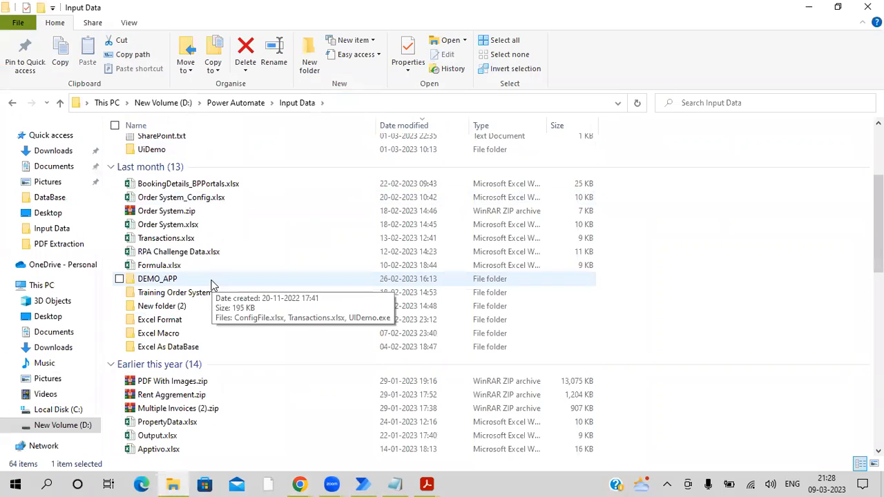
{"action": "scroll", "coordinate": [211, 290], "scroll_direction": "down", "scroll_amount": 2}
{"action": "scroll", "coordinate": [247, 342], "scroll_direction": "down", "scroll_amount": 3}
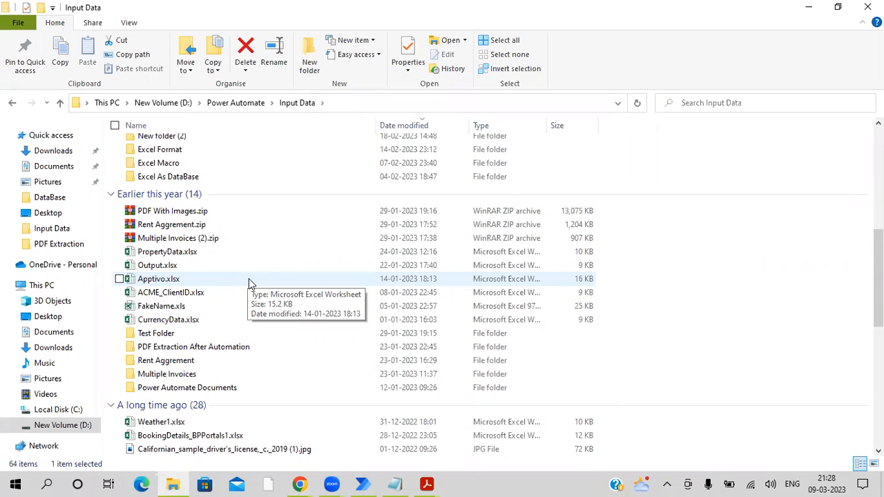
{"action": "scroll", "coordinate": [249, 279], "scroll_direction": "down", "scroll_amount": 3}
{"action": "left_click", "coordinate": [164, 280]}
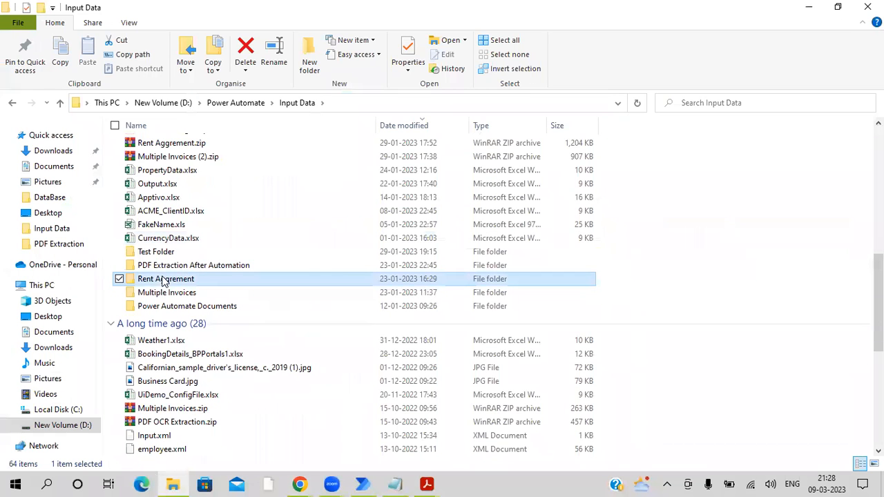
{"action": "type", "text": "pdf"}
{"action": "scroll", "coordinate": [161, 289], "scroll_direction": "down", "scroll_amount": 2}
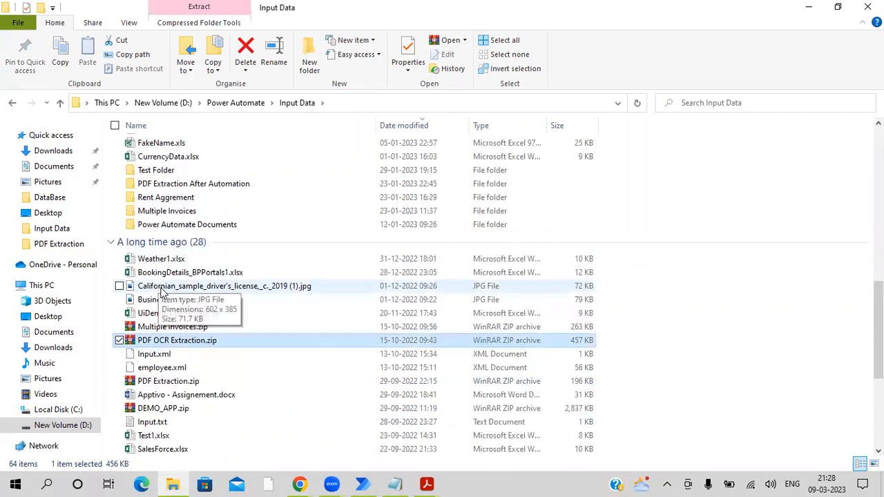
{"action": "scroll", "coordinate": [161, 294], "scroll_direction": "down", "scroll_amount": 6}
{"action": "double_click", "coordinate": [175, 420]}
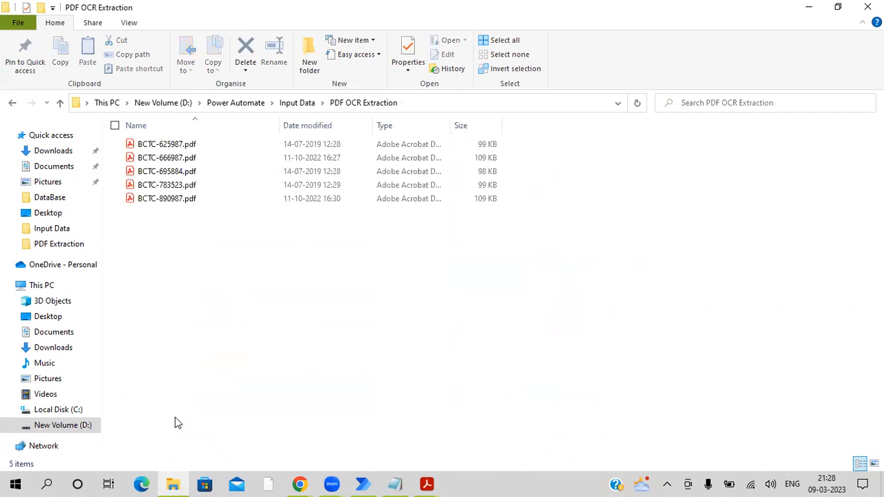
- Open BCTC-625987.pdf, check whether its page content is selectable text or an image, and put the PDF reader window away
{"action": "double_click", "coordinate": [167, 143]}
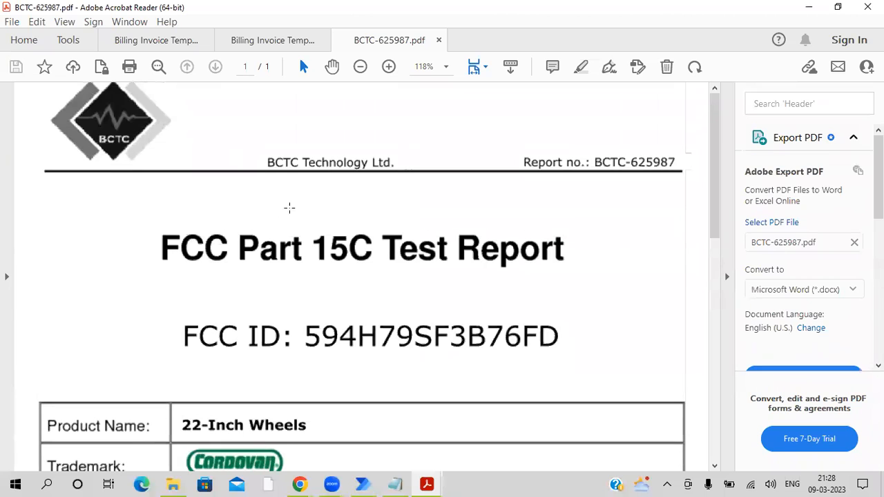
{"action": "key", "text": "ctrl+a"}
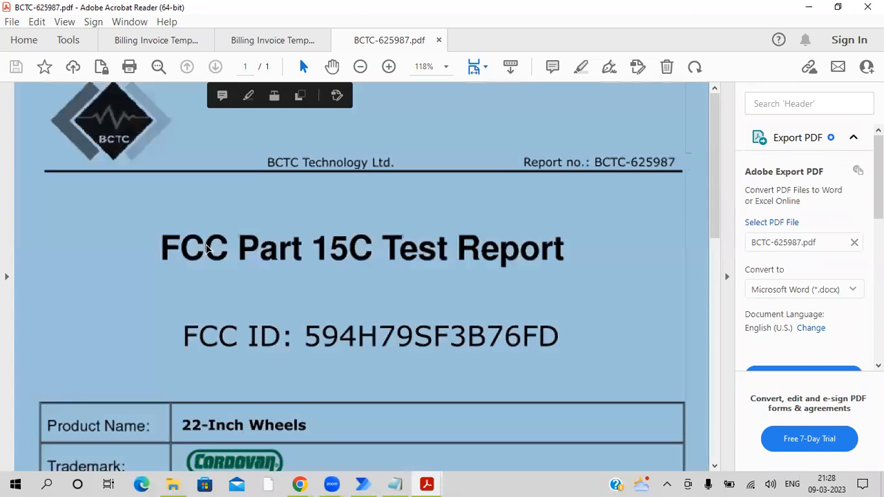
{"action": "scroll", "coordinate": [205, 249], "scroll_direction": "down", "scroll_amount": 1}
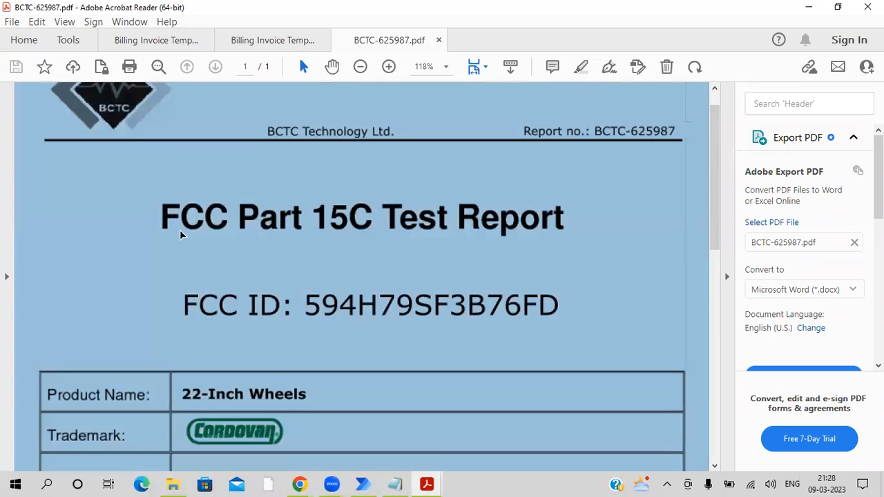
{"action": "right_click", "coordinate": [105, 187]}
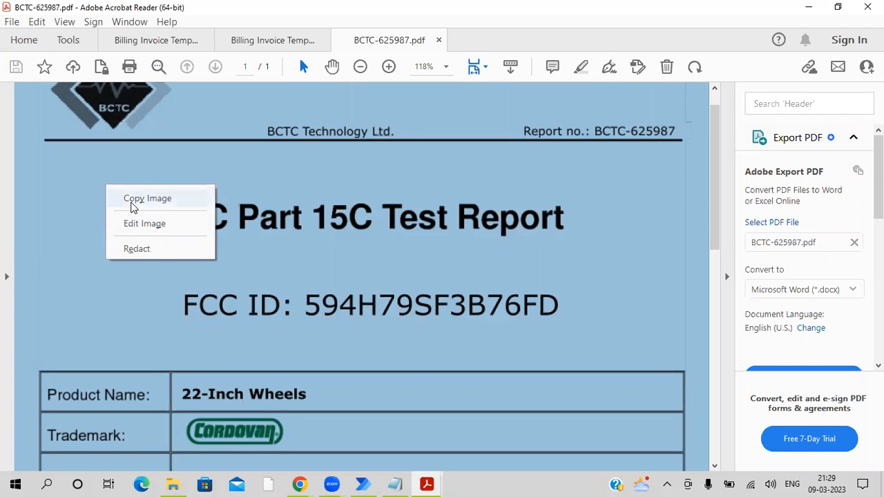
{"action": "left_click", "coordinate": [167, 125]}
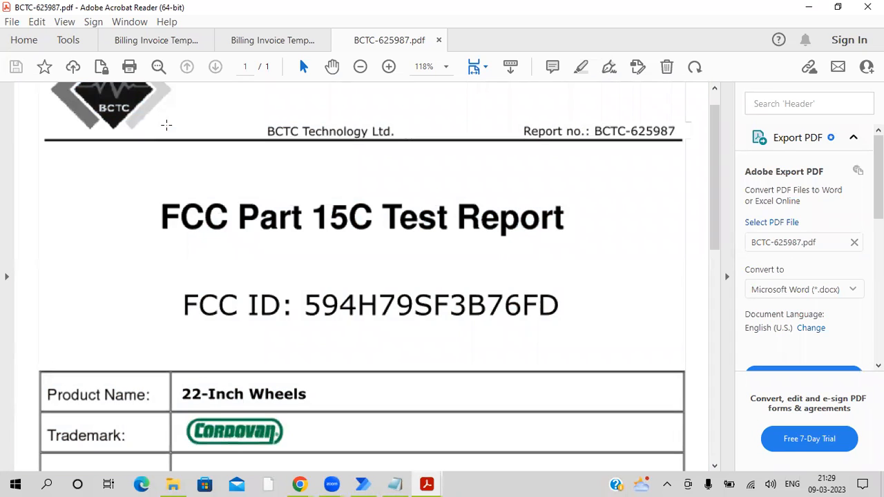
{"action": "scroll", "coordinate": [227, 228], "scroll_direction": "down", "scroll_amount": 2}
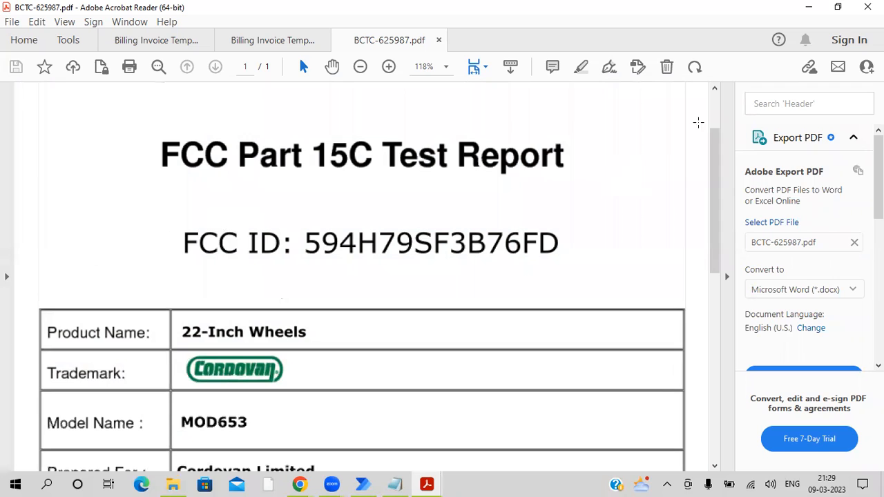
{"action": "left_click", "coordinate": [806, 14]}
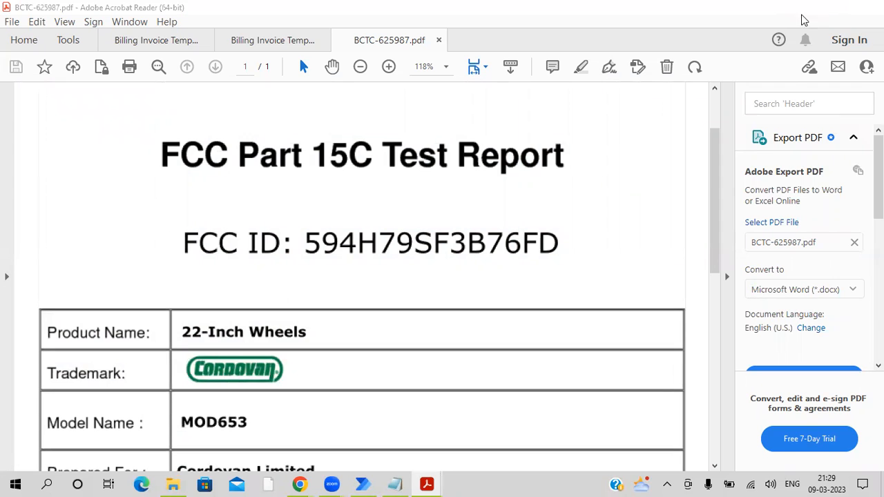
- Switch back to Power Automate in Chrome and open the AI Builder Explore page
{"action": "mouse_move", "coordinate": [299, 484]}
{"action": "left_click", "coordinate": [353, 440]}
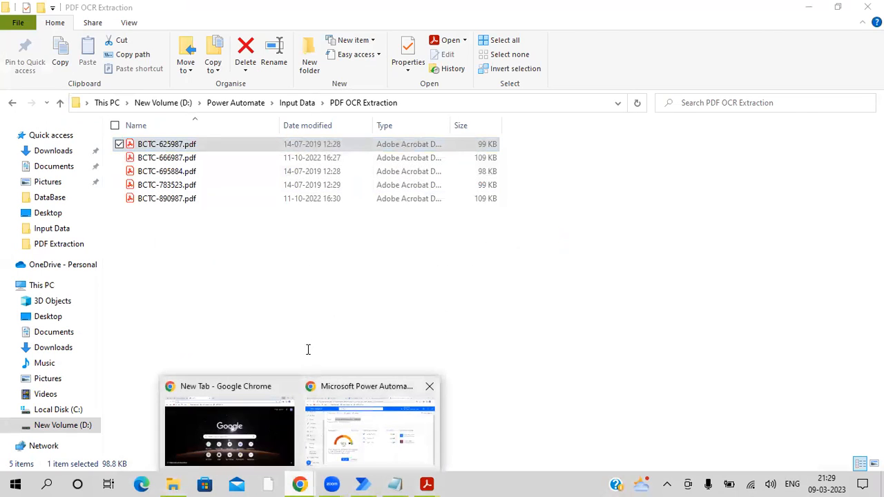
{"action": "left_click", "coordinate": [55, 322]}
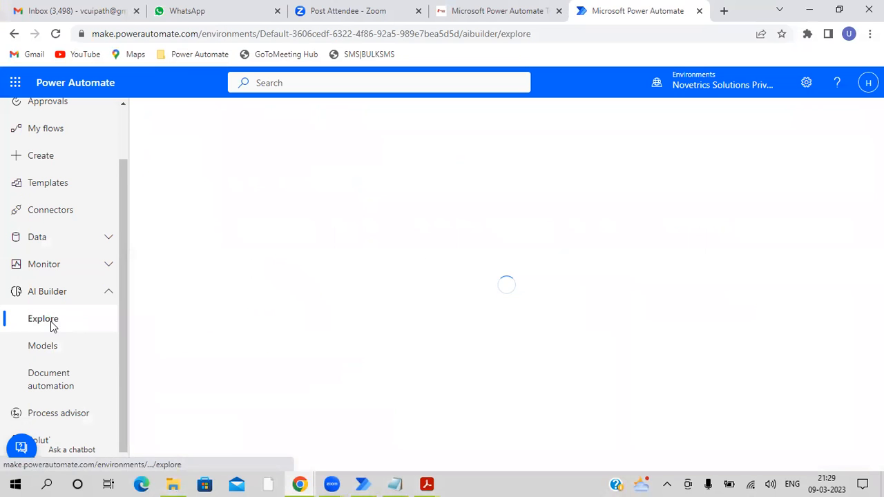
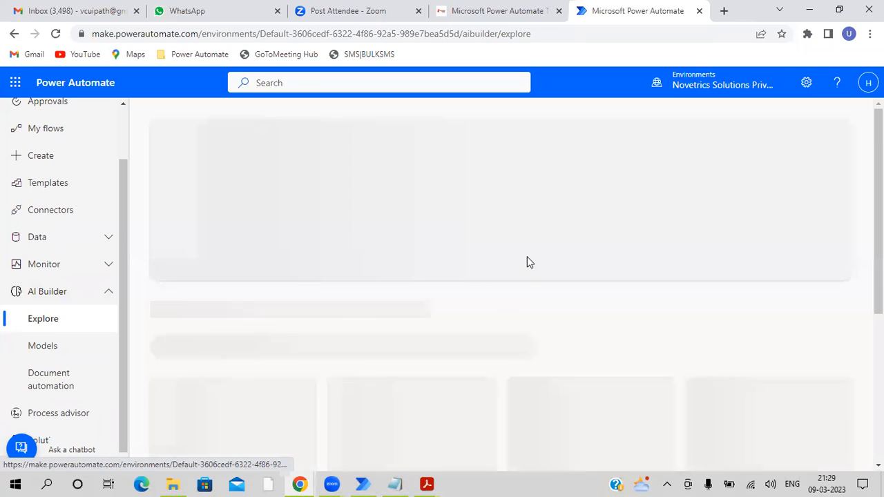
- Start a new custom AI Builder model for extracting custom information from documents
{"action": "scroll", "coordinate": [350, 306], "scroll_direction": "down", "scroll_amount": 3}
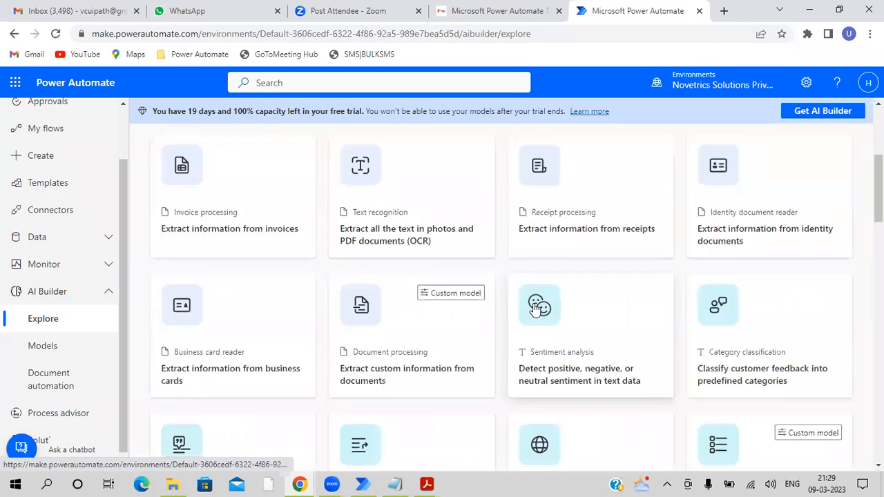
{"action": "left_click", "coordinate": [404, 346]}
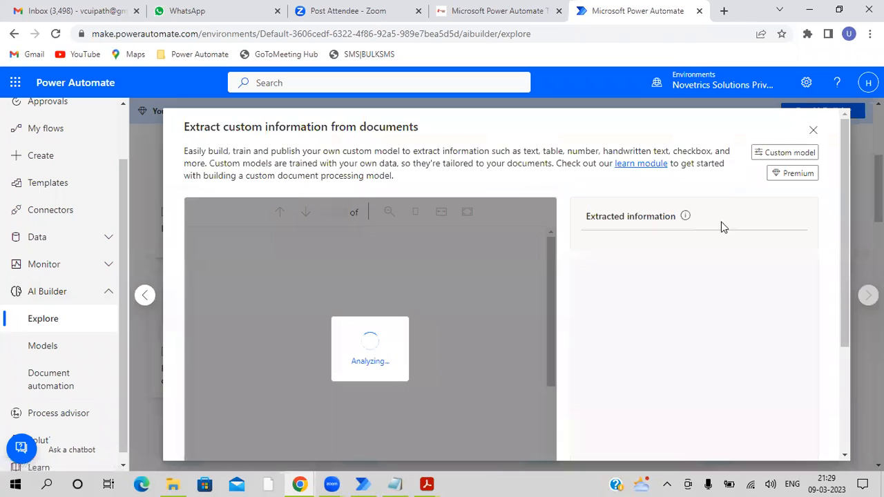
{"action": "scroll", "coordinate": [786, 286], "scroll_direction": "down", "scroll_amount": 5}
{"action": "scroll", "coordinate": [821, 353], "scroll_direction": "down", "scroll_amount": 5}
{"action": "left_click", "coordinate": [785, 440]}
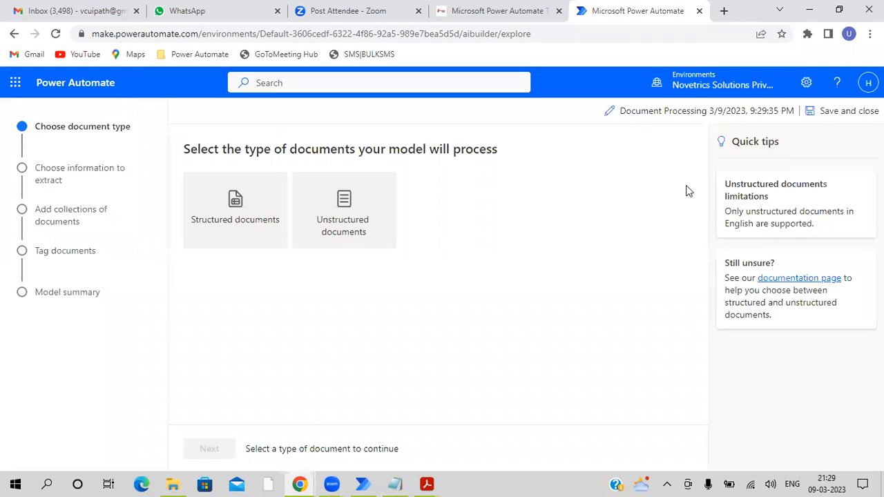
- Set the model's document type to Structured documents and continue to choosing the information to extract
{"action": "left_click", "coordinate": [278, 181]}
{"action": "scroll", "coordinate": [234, 404], "scroll_direction": "down", "scroll_amount": 3}
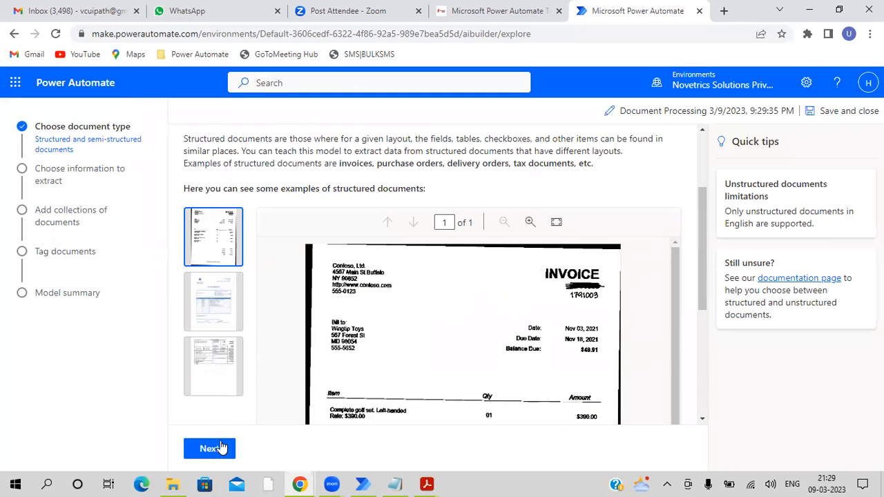
{"action": "left_click", "coordinate": [222, 448]}
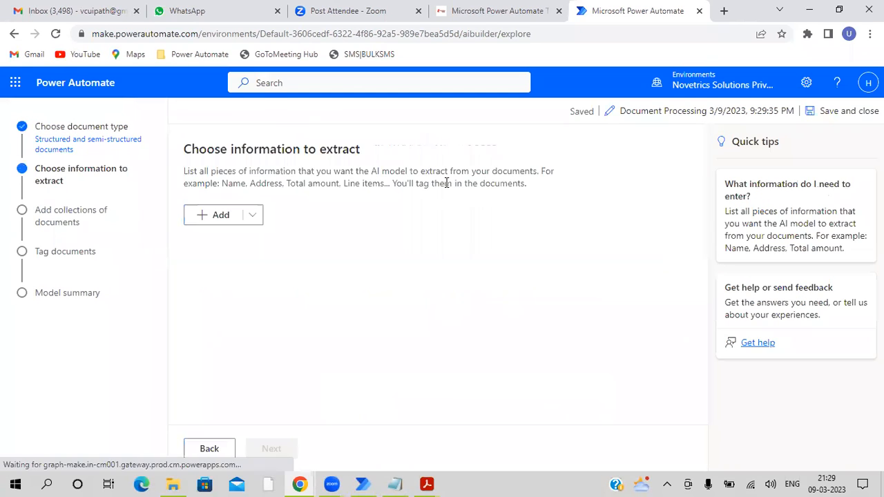
- Add a field named FCC ID to the information to extract, consulting BCTC-625987.pdf for the field name
{"action": "left_click", "coordinate": [255, 219]}
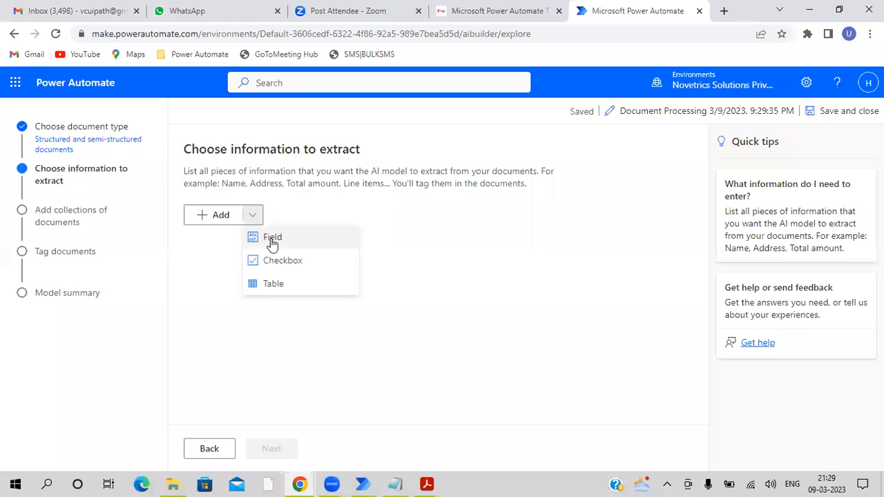
{"action": "mouse_move", "coordinate": [429, 483]}
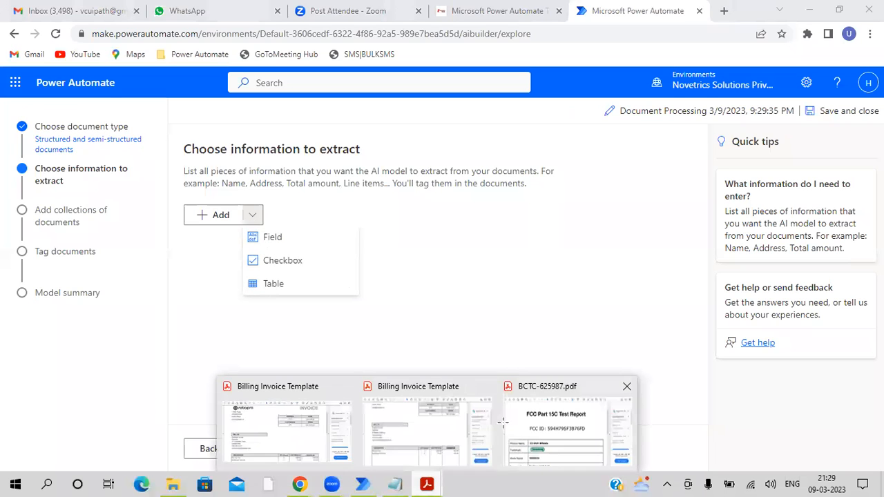
{"action": "left_click", "coordinate": [567, 424]}
{"action": "left_click", "coordinate": [809, 7]}
{"action": "left_click", "coordinate": [289, 243]}
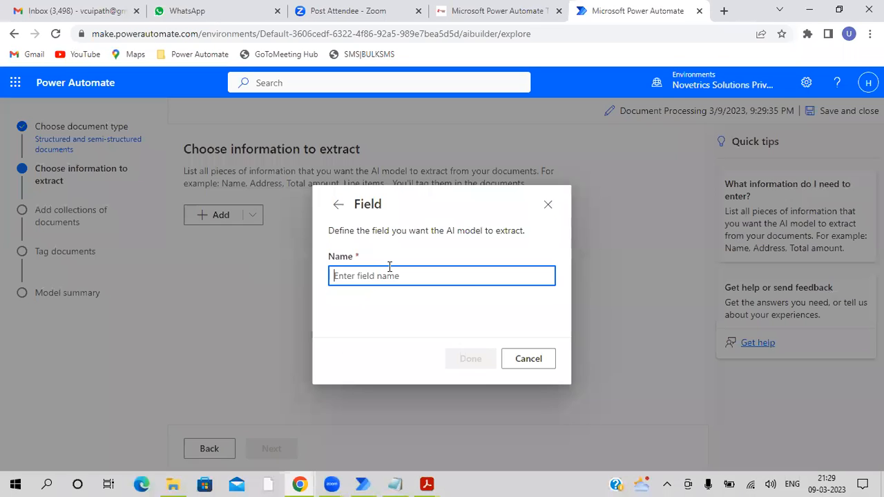
{"action": "type", "text": "FCC ID"}
{"action": "left_click", "coordinate": [470, 361]}
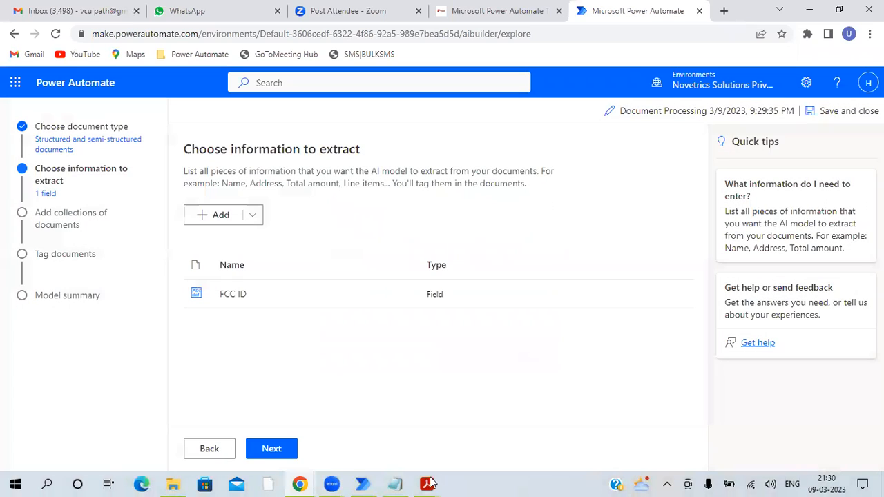
- Bring up BCTC-625987.pdf to examine its product details table, and put the PDF reader away again
{"action": "left_click", "coordinate": [429, 483]}
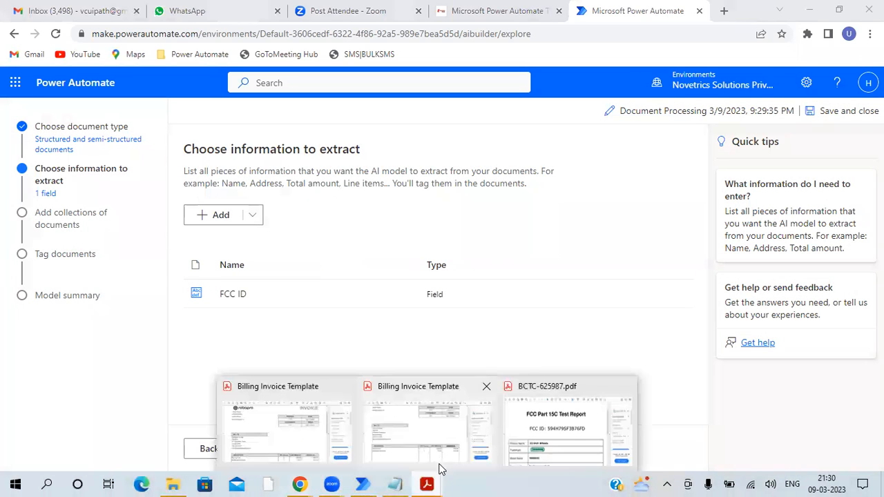
{"action": "left_click", "coordinate": [542, 418]}
{"action": "mouse_move", "coordinate": [434, 478]}
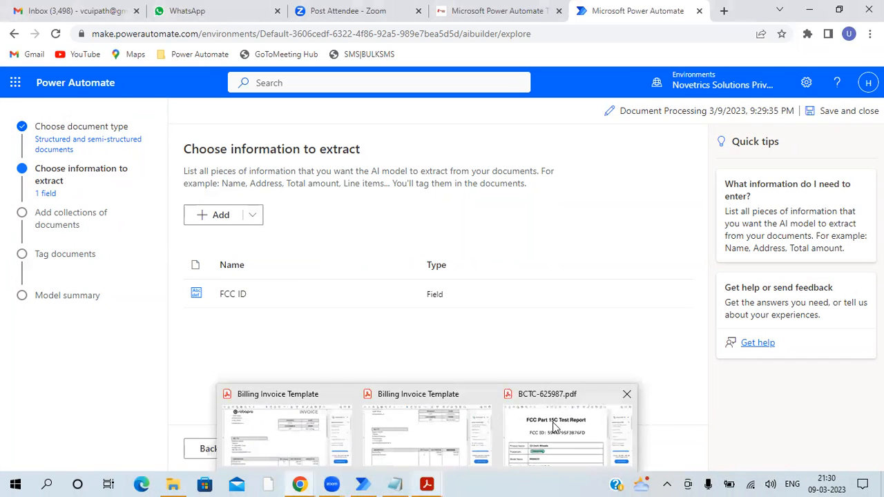
{"action": "left_click", "coordinate": [553, 425]}
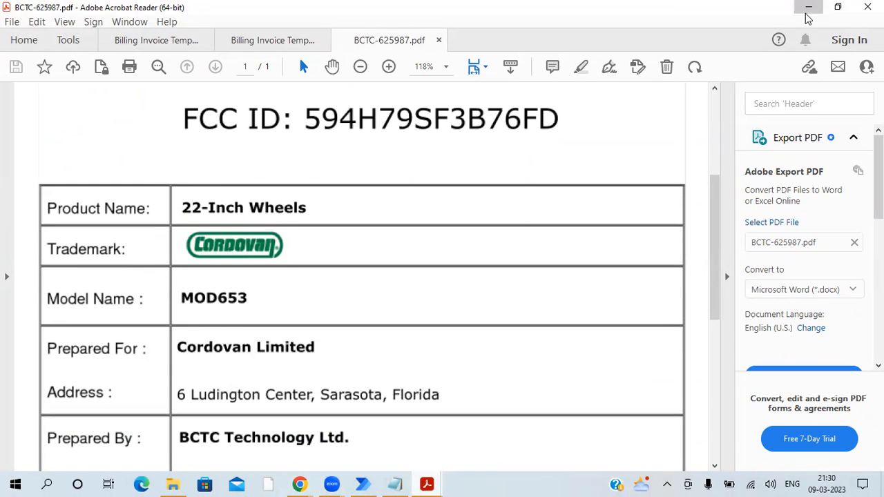
{"action": "left_click", "coordinate": [807, 14]}
- Add a table to the information to extract and name it Product Details
{"action": "left_click", "coordinate": [262, 218]}
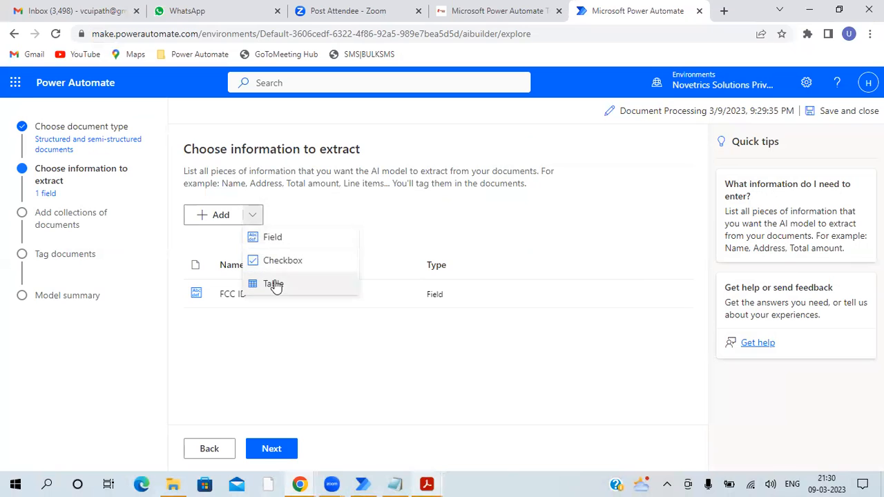
{"action": "left_click", "coordinate": [273, 284]}
{"action": "triple_click", "coordinate": [285, 184]}
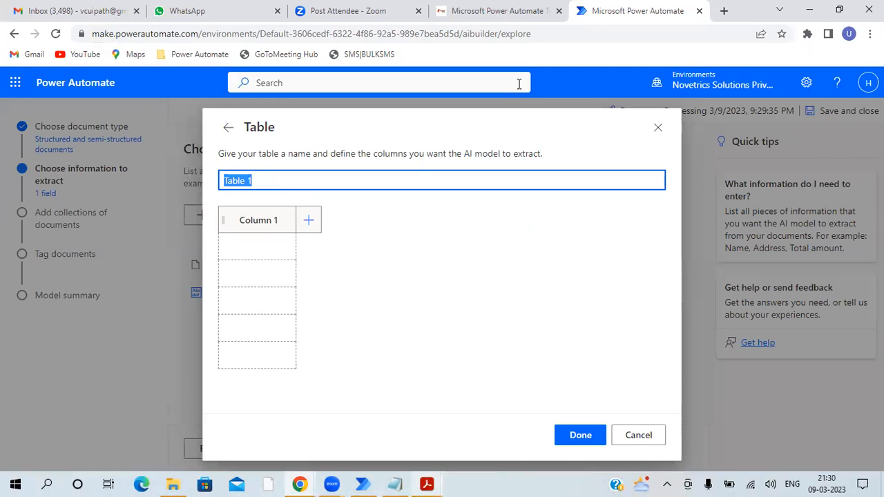
{"action": "type", "text": "Product "}
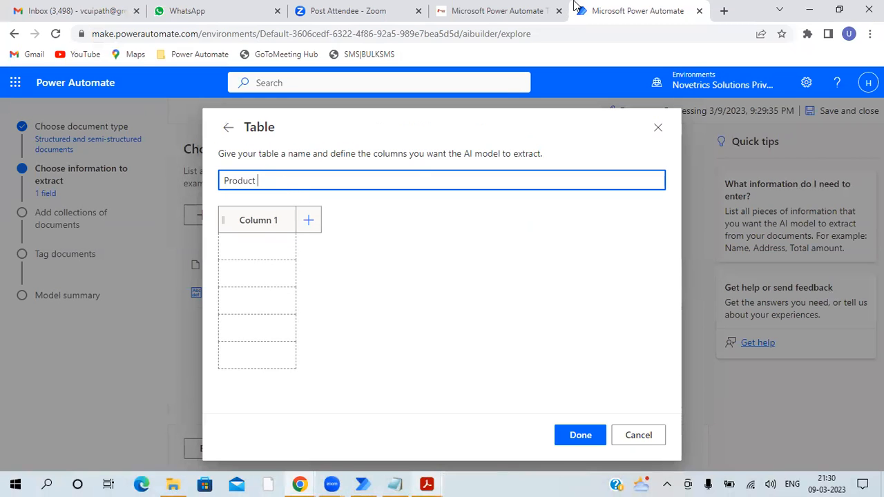
{"action": "type", "text": "Details"}
- Check the table layout in BCTC-625987.pdf to see how many columns it has, and return to Power Automate
{"action": "left_click", "coordinate": [435, 482]}
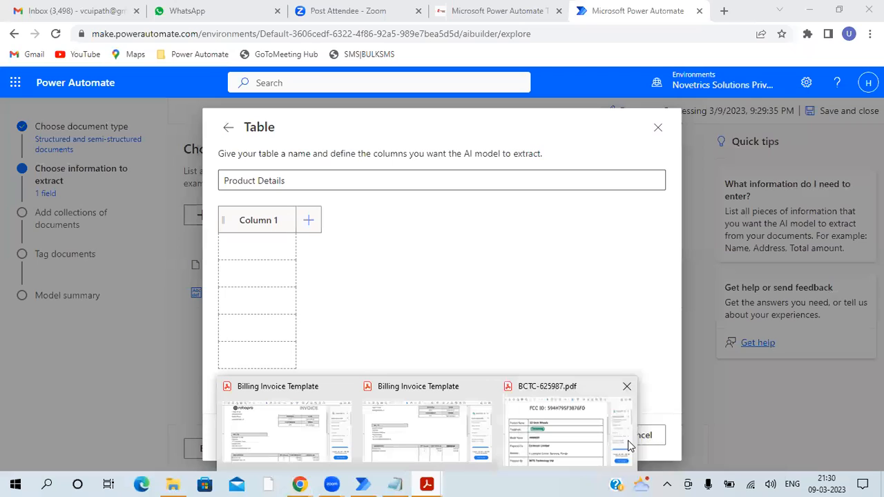
{"action": "left_click", "coordinate": [548, 441]}
{"action": "scroll", "coordinate": [128, 238], "scroll_direction": "down", "scroll_amount": 1}
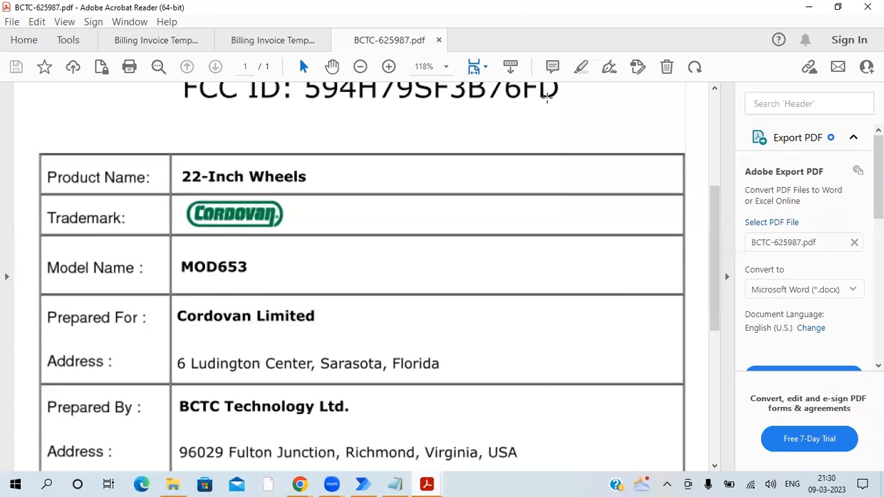
{"action": "left_click", "coordinate": [809, 7]}
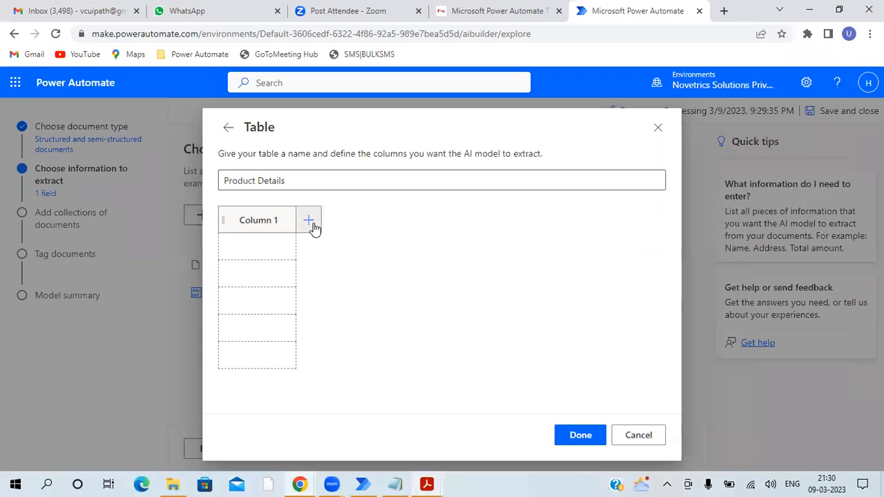
- Add a second column named Column 2 to the Product Details table and save the table definition
{"action": "left_click", "coordinate": [308, 220]}
{"action": "type", "text": "Column 2"}
{"action": "left_click", "coordinate": [301, 352]}
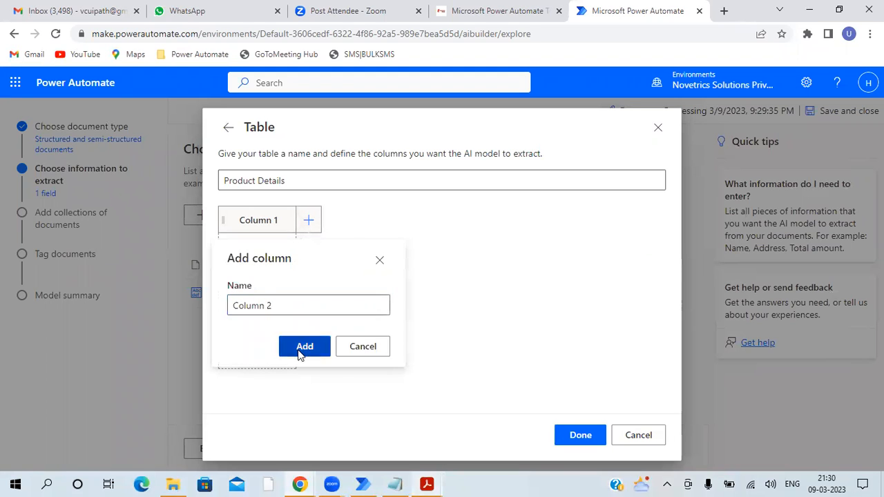
{"action": "left_click", "coordinate": [579, 434]}
- Continue to the document collections stage and create a new collection
{"action": "left_click", "coordinate": [276, 450]}
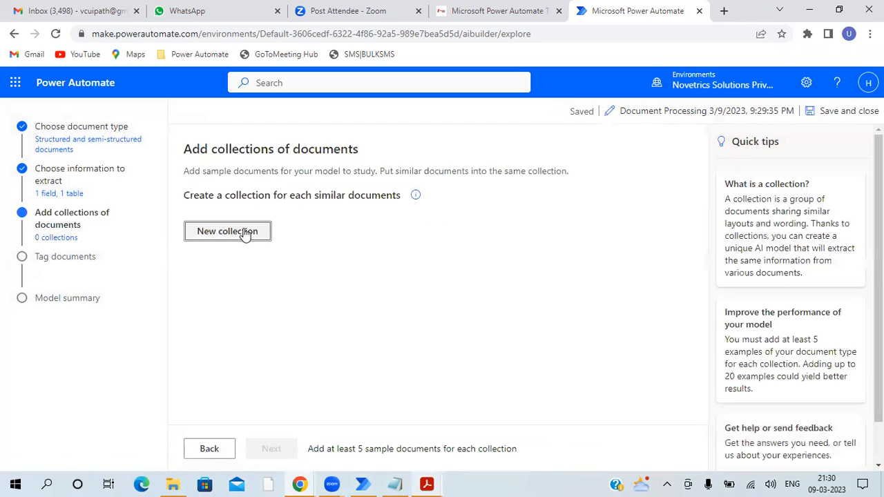
{"action": "left_click", "coordinate": [244, 233]}
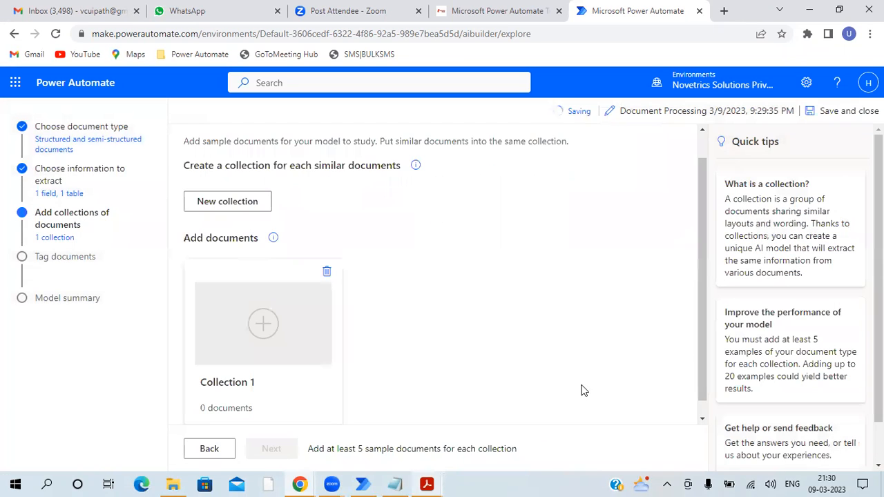
{"action": "left_click", "coordinate": [261, 333]}
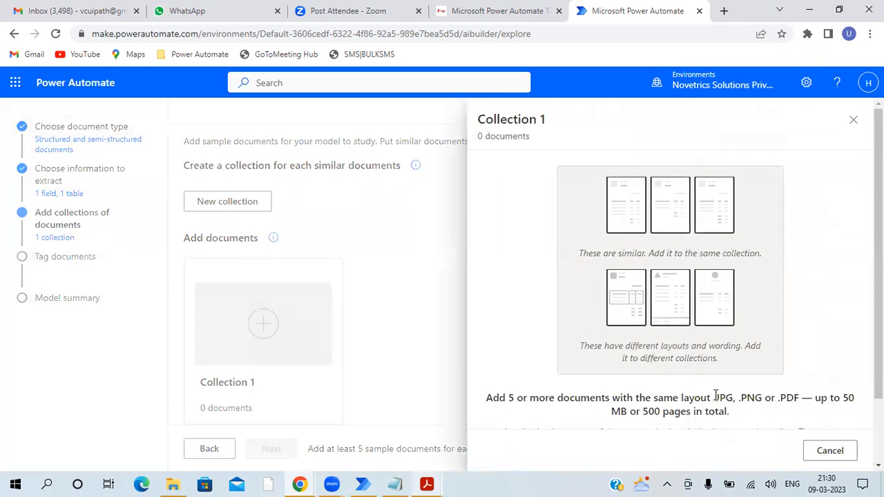
{"action": "left_click", "coordinate": [687, 405]}
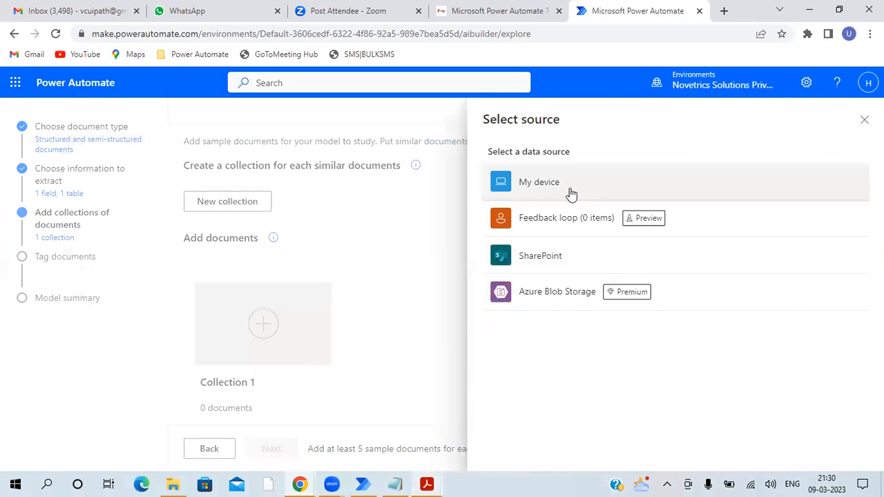
{"action": "left_click", "coordinate": [571, 192]}
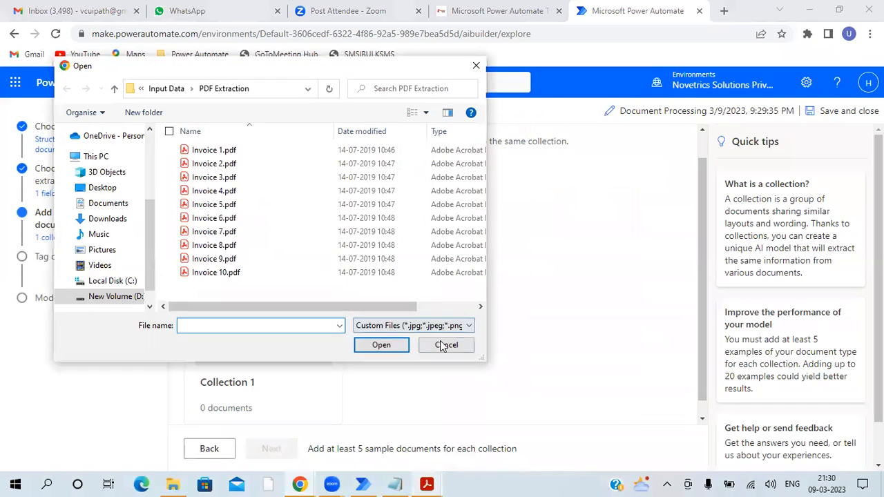
{"action": "left_click", "coordinate": [447, 346]}
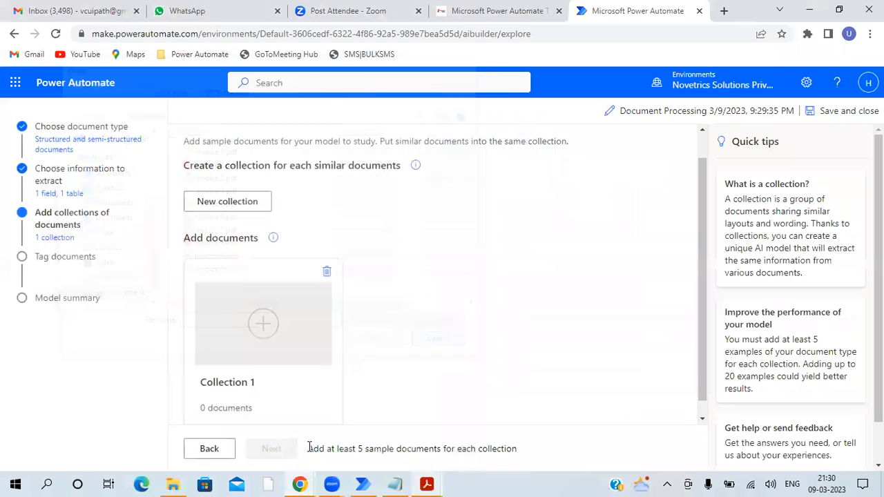
- Start adding documents to Collection 1 with My device as the data source
{"action": "left_click", "coordinate": [262, 322]}
{"action": "scroll", "coordinate": [707, 388], "scroll_direction": "down", "scroll_amount": 1}
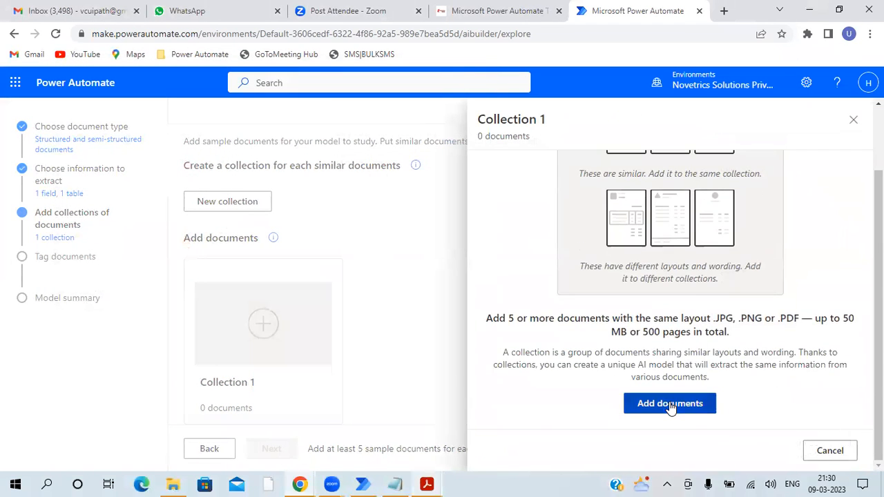
{"action": "left_click", "coordinate": [669, 404]}
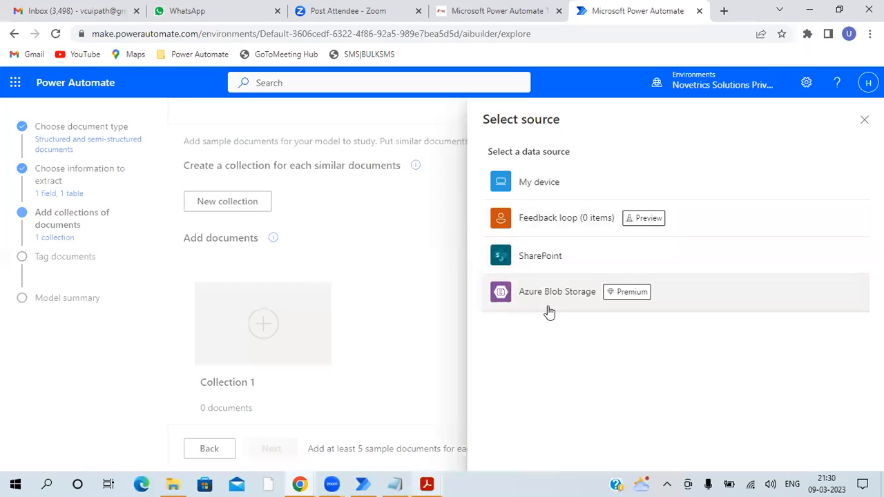
{"action": "left_click", "coordinate": [532, 187]}
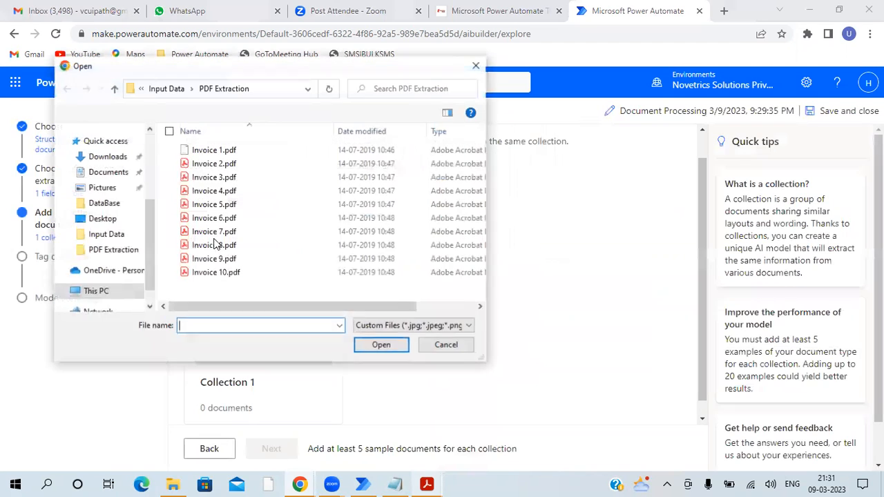
- Upload all five PDFs, BCTC-625987.pdf through BCTC-890987.pdf, from the PDF OCR Extraction folder to Collection 1
{"action": "left_click", "coordinate": [114, 89]}
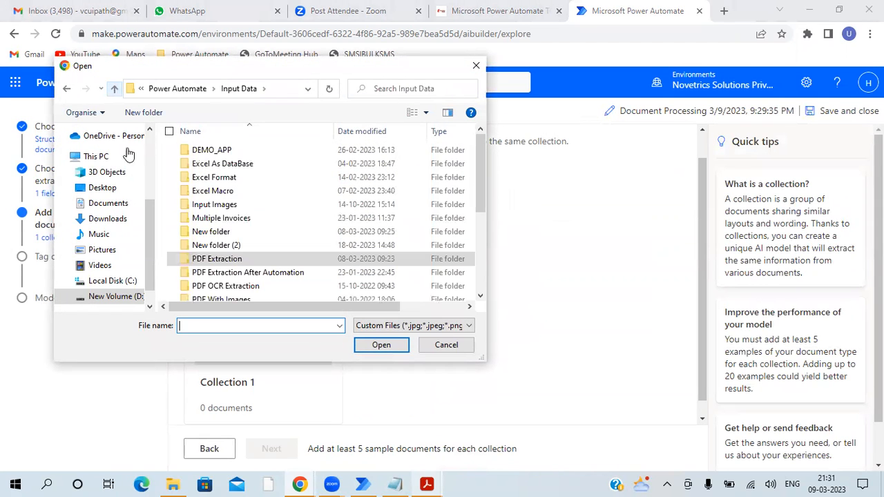
{"action": "scroll", "coordinate": [270, 228], "scroll_direction": "down", "scroll_amount": 2}
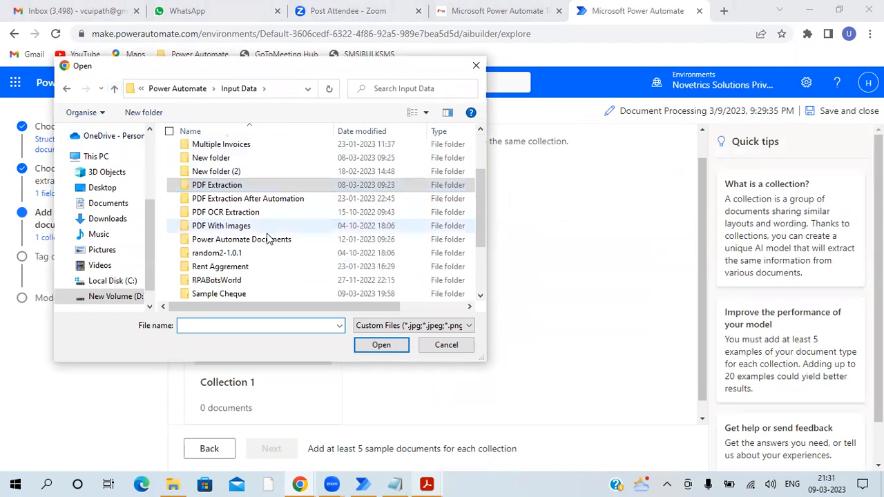
{"action": "left_click", "coordinate": [235, 214]}
{"action": "double_click", "coordinate": [235, 214]}
{"action": "left_click", "coordinate": [207, 150]}
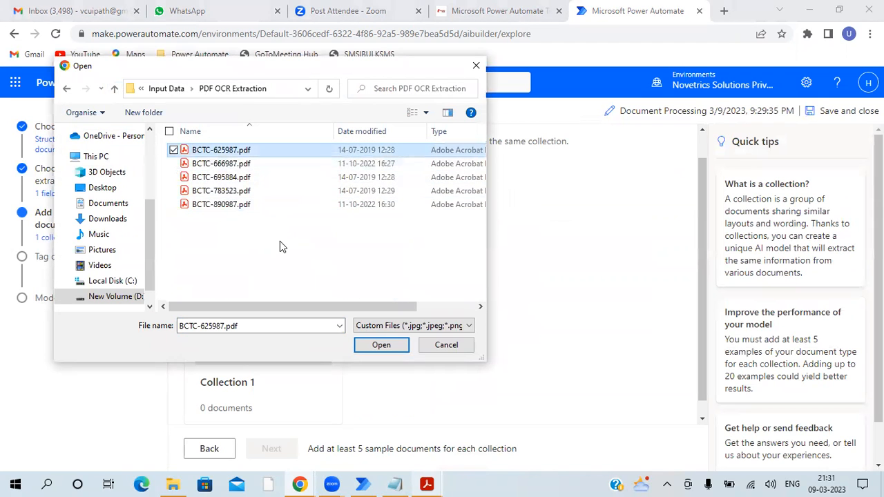
{"action": "left_click", "coordinate": [235, 204], "text": "shift"}
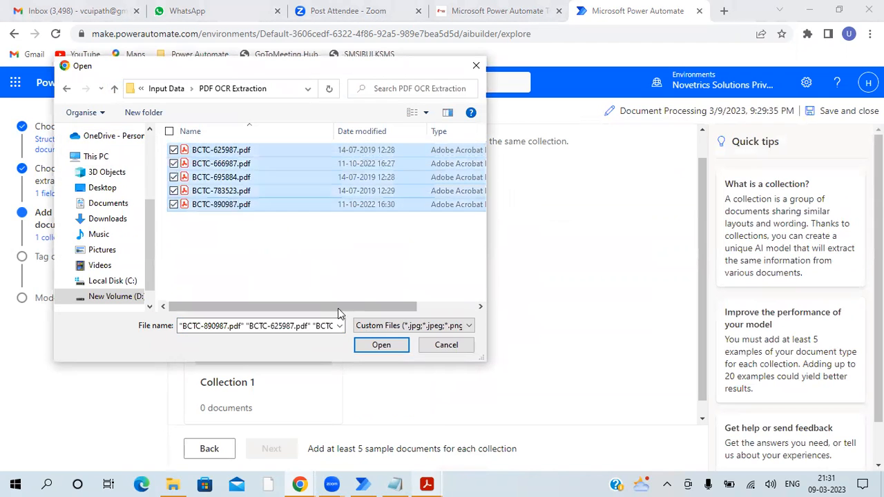
{"action": "left_click", "coordinate": [376, 345]}
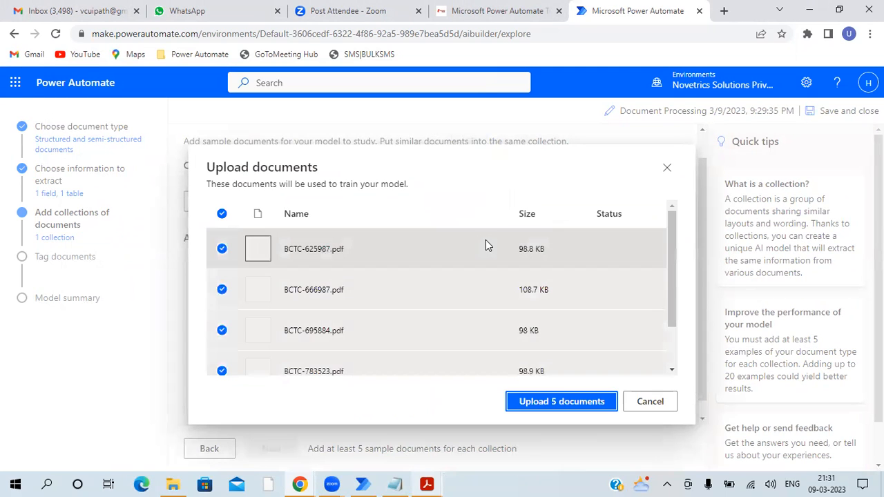
{"action": "left_click", "coordinate": [558, 404]}
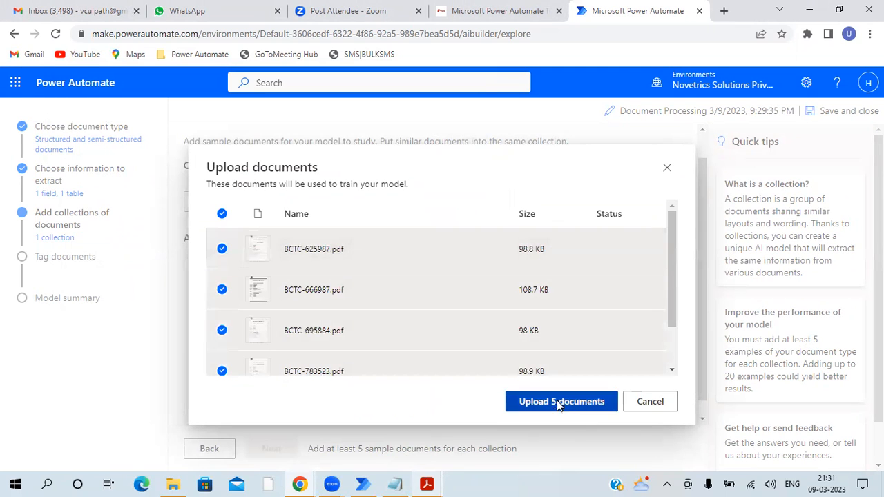
{"action": "scroll", "coordinate": [638, 338], "scroll_direction": "down", "scroll_amount": 2}
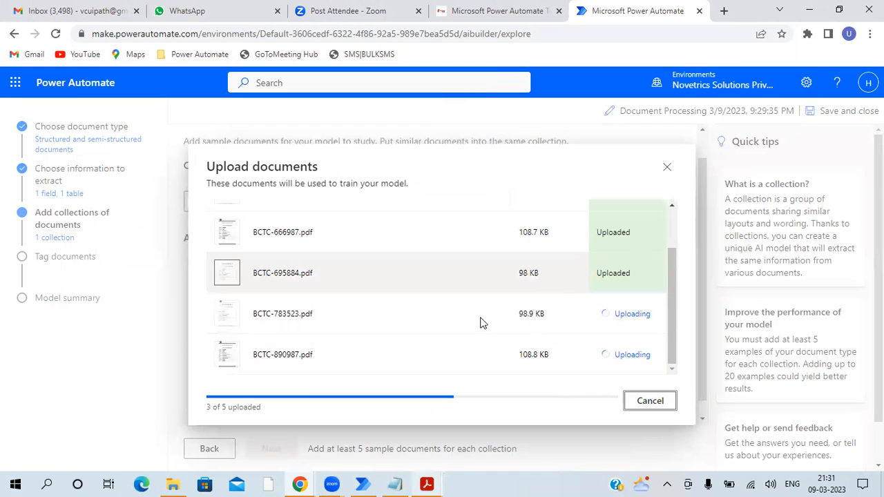
- Close the completed document upload and continue to the document tagging stage
{"action": "scroll", "coordinate": [633, 387], "scroll_direction": "down", "scroll_amount": 2}
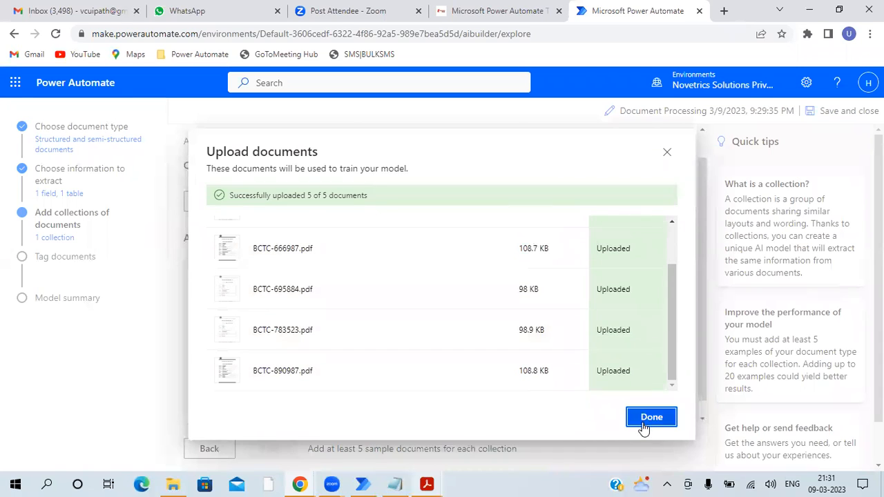
{"action": "left_click", "coordinate": [643, 422]}
{"action": "left_click", "coordinate": [277, 457]}
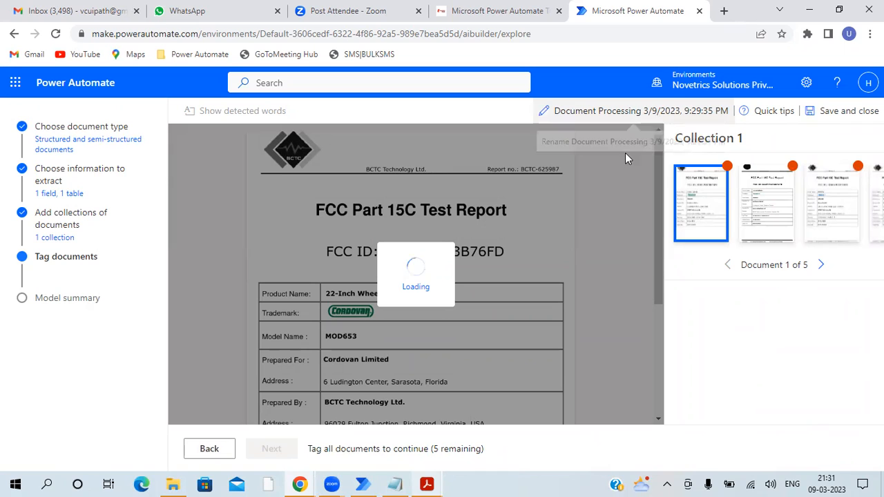
- Rename the model as Extract OCR PDF Data - 9 March
{"action": "left_click", "coordinate": [679, 113]}
{"action": "key", "text": "ctrl+a"}
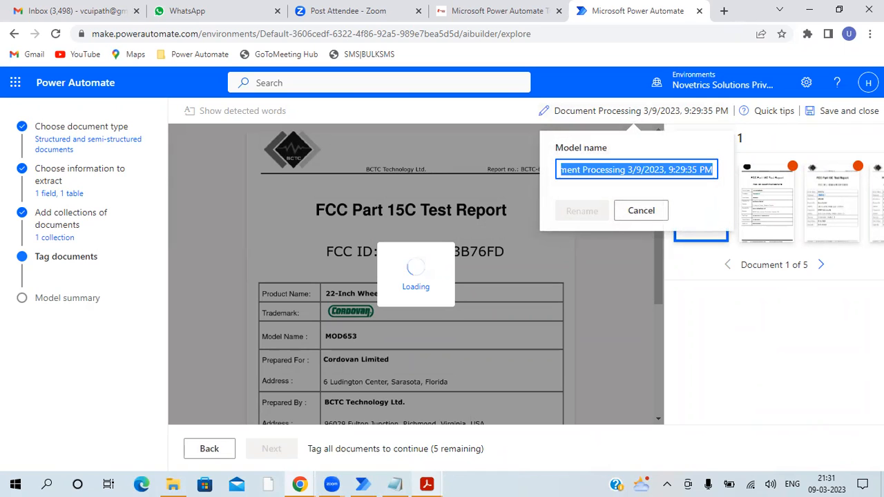
{"action": "type", "text": "Extract OCR PDF "}
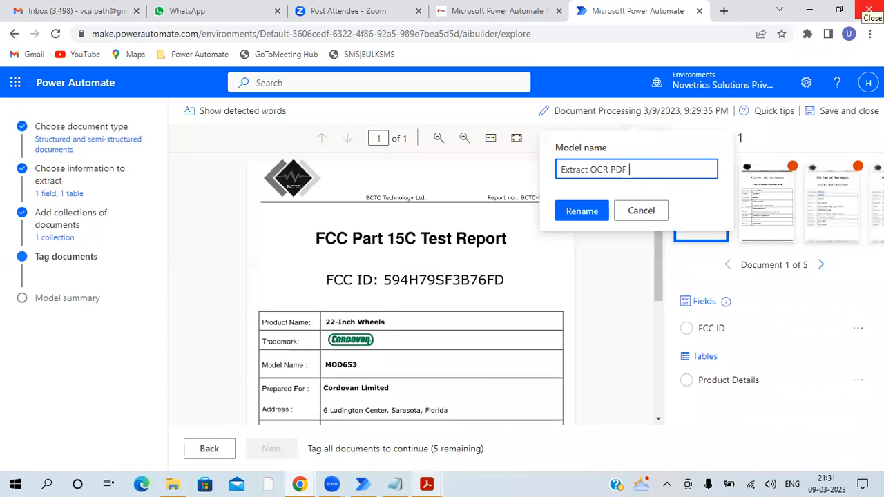
{"action": "type", "text": "Data - "}
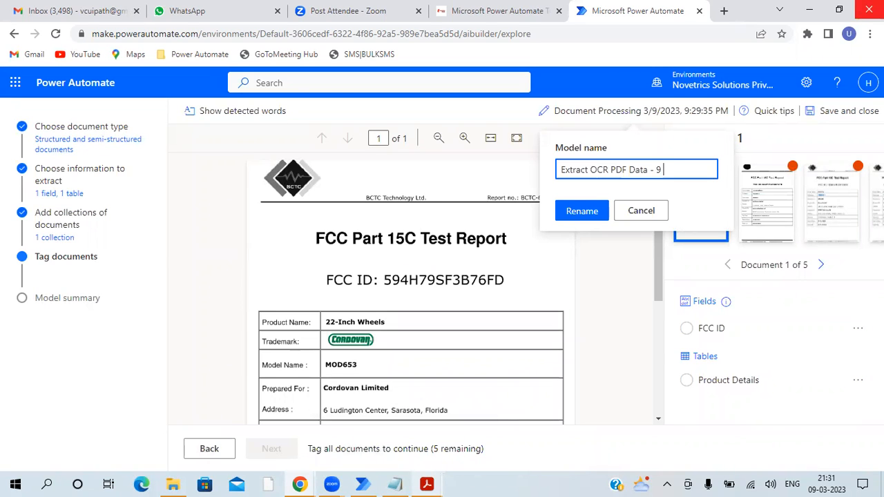
{"action": "type", "text": "9 March"}
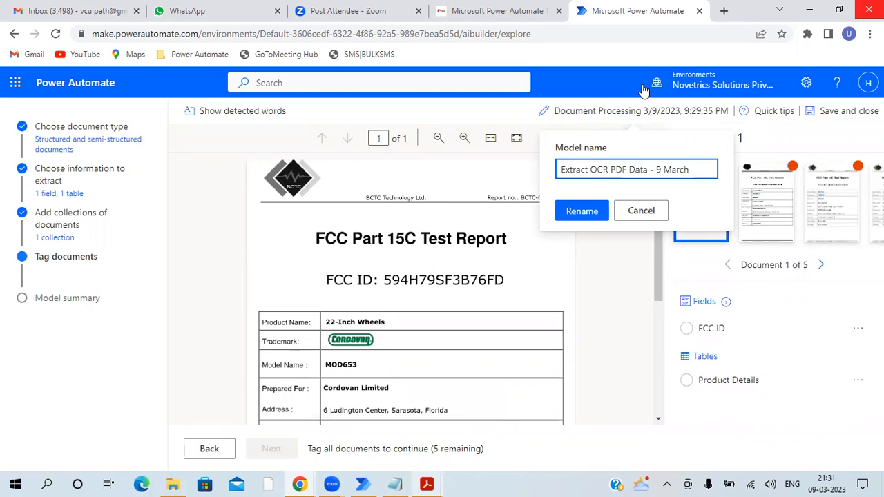
{"action": "left_click", "coordinate": [572, 214]}
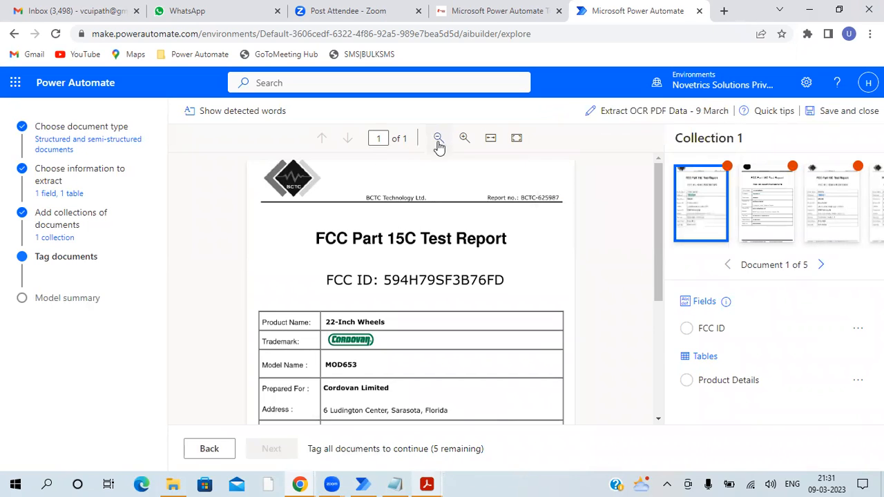
- In the first document, tag the value after "FCC ID:" as FCC ID and the entire bordered table as Product Details
{"action": "left_click_drag", "start_coordinate": [384, 271], "coordinate": [508, 294]}
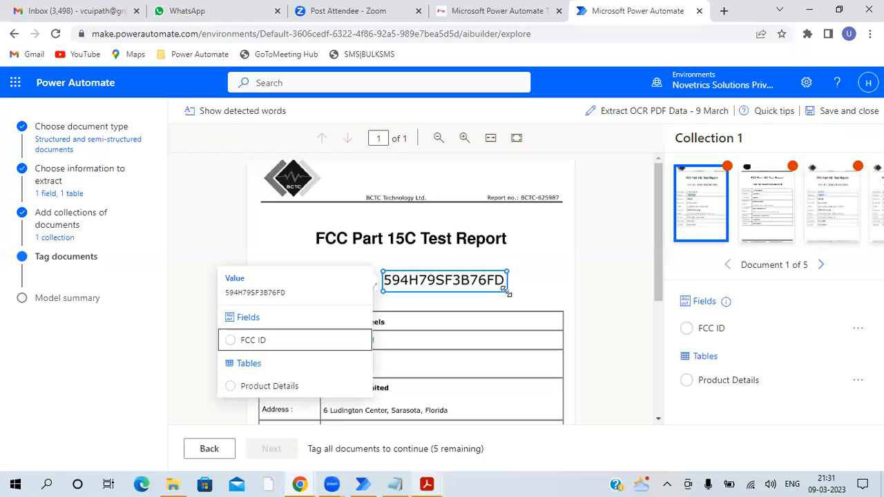
{"action": "left_click", "coordinate": [250, 340]}
{"action": "scroll", "coordinate": [569, 201], "scroll_direction": "down", "scroll_amount": 2}
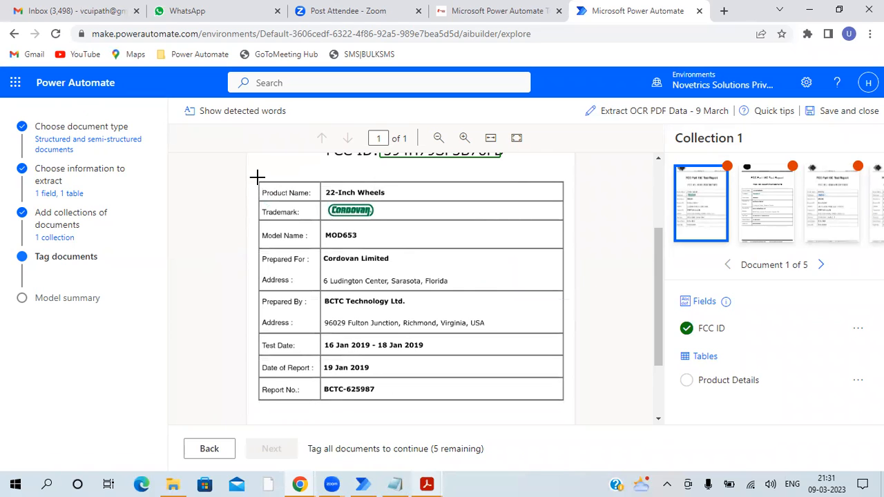
{"action": "left_click_drag", "start_coordinate": [258, 181], "coordinate": [562, 399]}
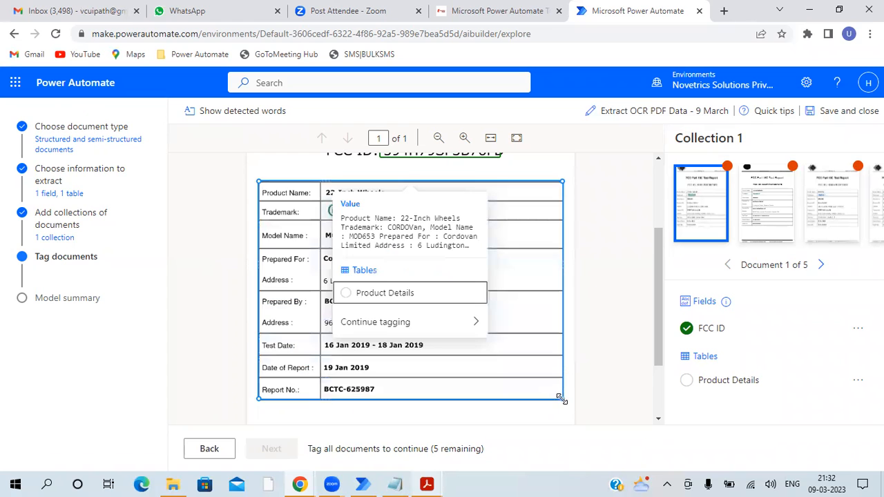
{"action": "left_click", "coordinate": [392, 292]}
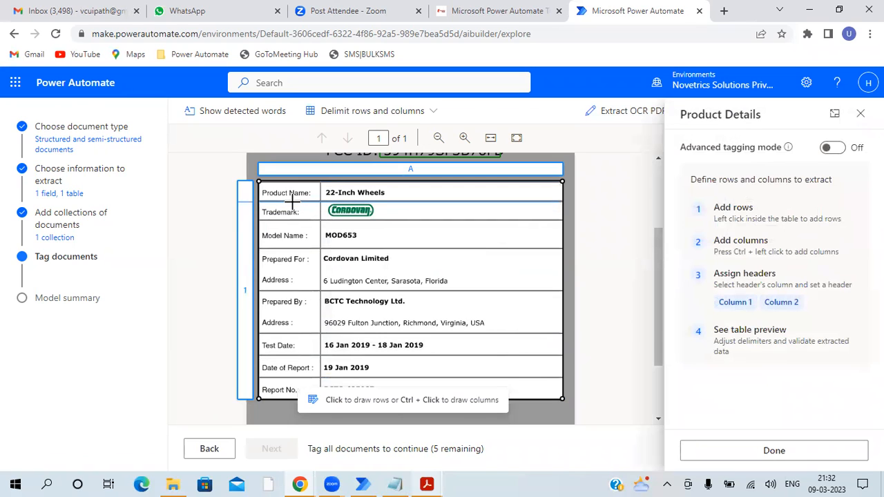
- Divide the first document's Product Details table into eight rows along its printed lines, keeping each address with its Prepared For or Prepared By entry
{"action": "left_click", "coordinate": [293, 201]}
{"action": "left_click", "coordinate": [301, 220]}
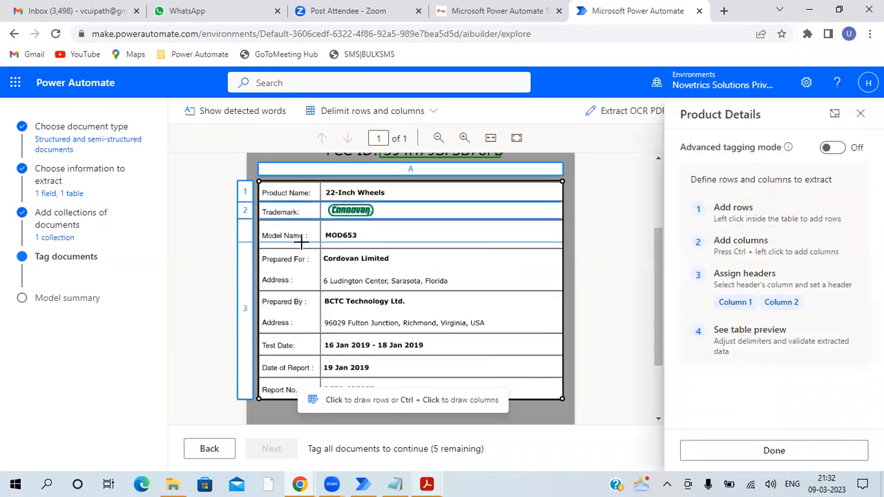
{"action": "left_click", "coordinate": [304, 247]}
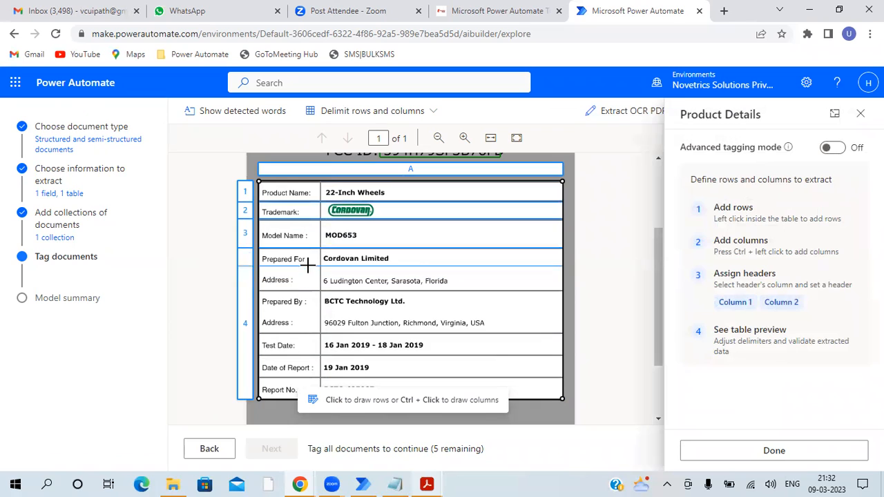
{"action": "left_click", "coordinate": [304, 291]}
{"action": "left_click", "coordinate": [306, 334]}
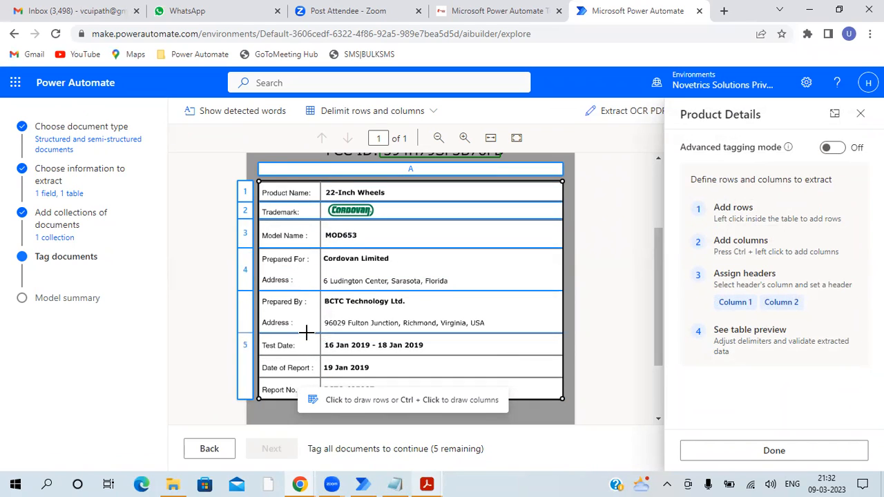
{"action": "left_click", "coordinate": [302, 358]}
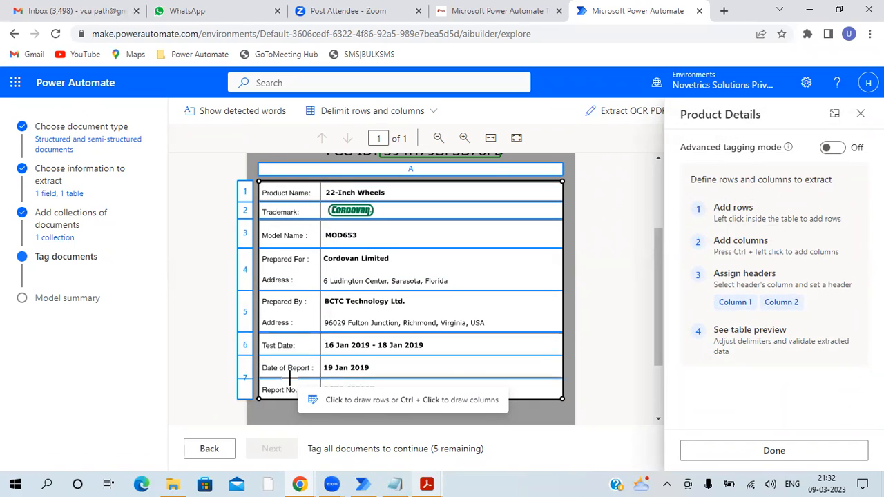
{"action": "left_click", "coordinate": [297, 377]}
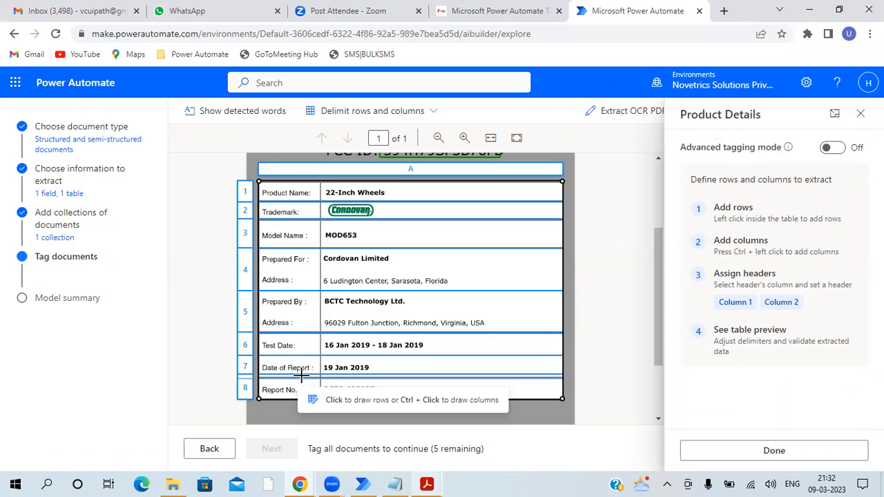
- Add a column divider between labels and values, and assign the Column 1 and Column 2 headers accordingly
{"action": "left_click", "coordinate": [320, 181], "text": "ctrl"}
{"action": "left_click", "coordinate": [295, 173]}
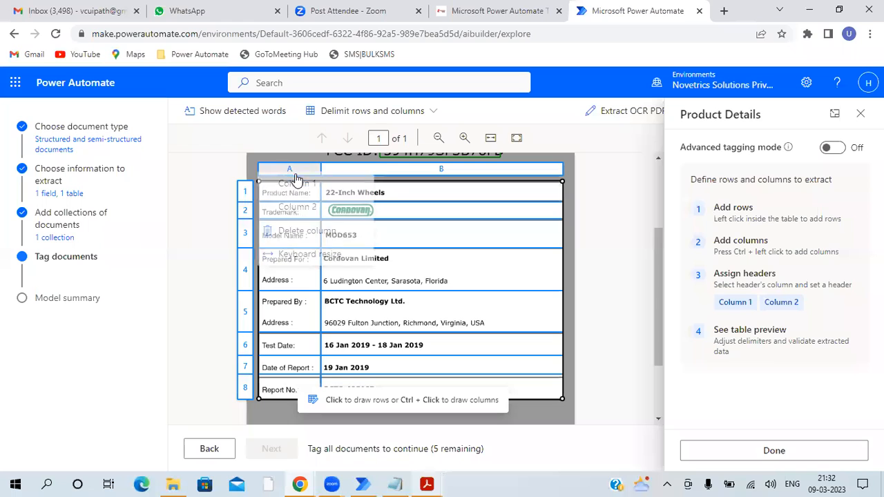
{"action": "left_click", "coordinate": [307, 194]}
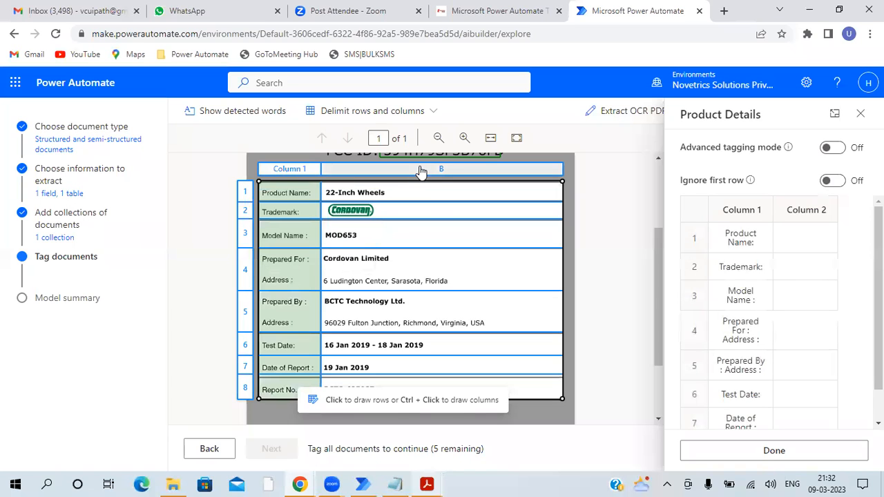
{"action": "left_click", "coordinate": [360, 169]}
{"action": "left_click", "coordinate": [361, 188]}
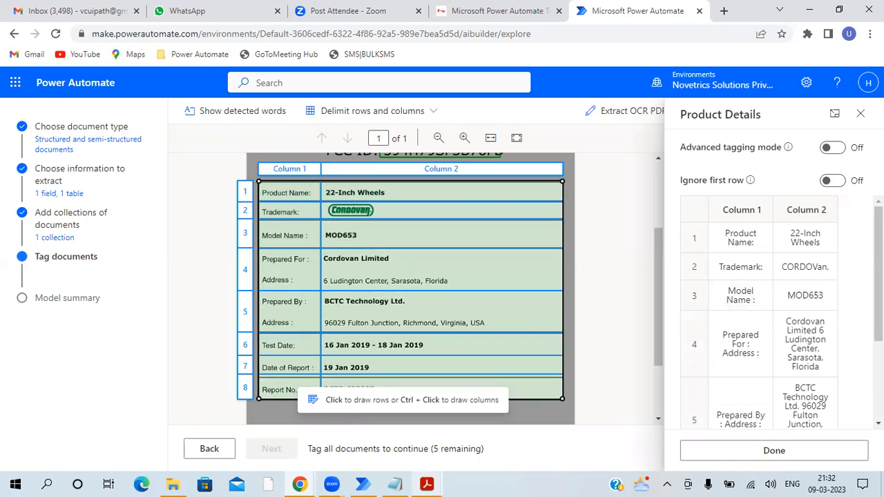
- Try Ignore first row and switch it back off, then review the extracted rows and complete the Product Details tagging
{"action": "left_click", "coordinate": [833, 181]}
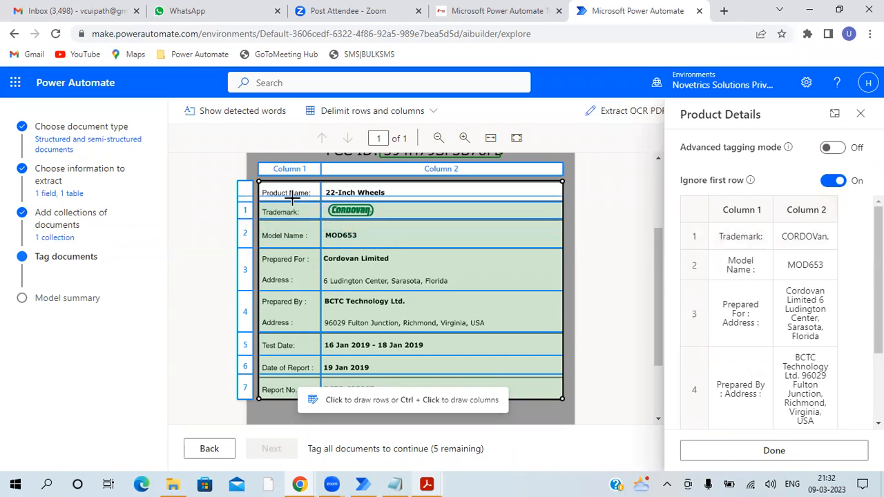
{"action": "left_click", "coordinate": [833, 181]}
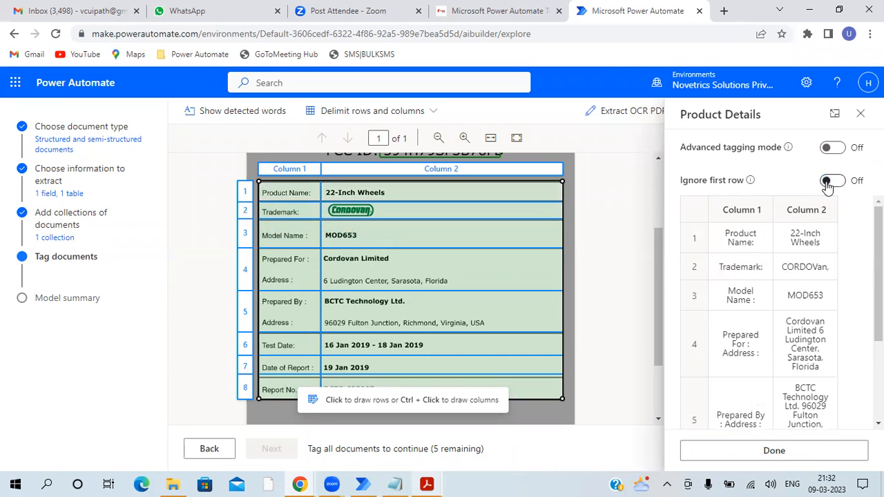
{"action": "scroll", "coordinate": [859, 340], "scroll_direction": "down", "scroll_amount": 5}
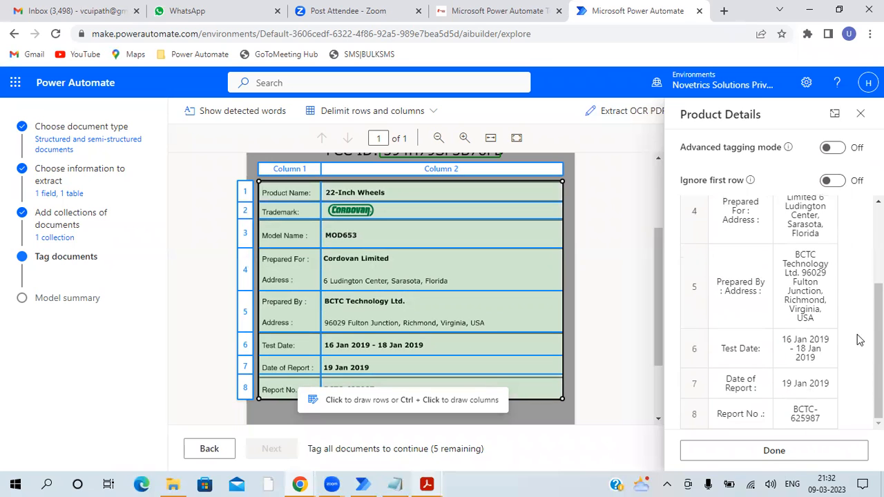
{"action": "scroll", "coordinate": [860, 339], "scroll_direction": "up", "scroll_amount": 5}
{"action": "scroll", "coordinate": [859, 339], "scroll_direction": "down", "scroll_amount": 5}
{"action": "left_click", "coordinate": [786, 460]}
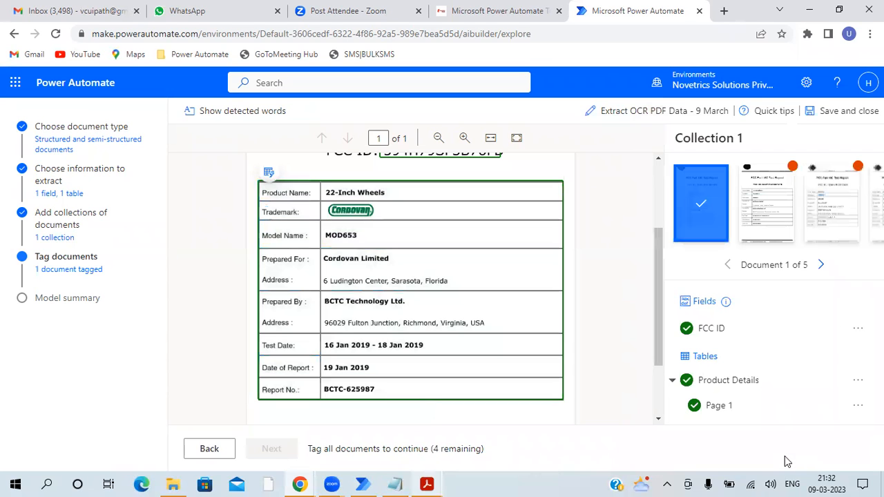
- Go to document 2 of the collection and tag the value after "FCC ID:" as FCC ID
{"action": "left_click", "coordinate": [819, 265]}
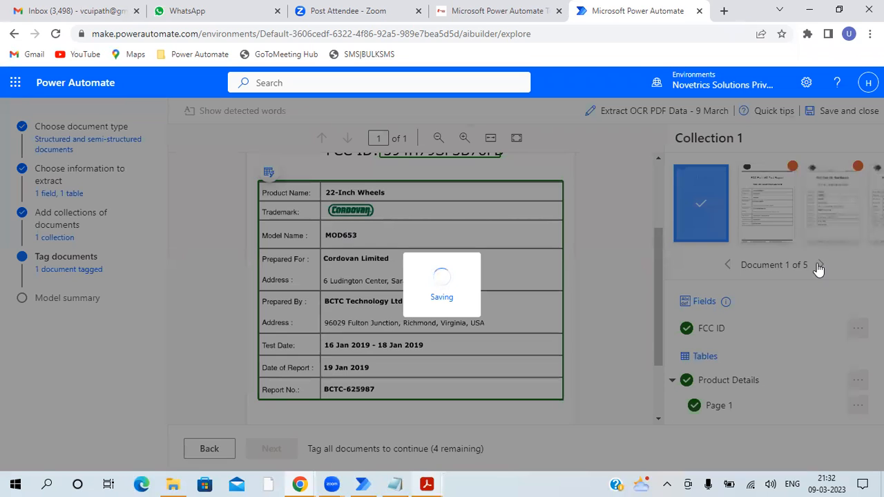
{"action": "scroll", "coordinate": [393, 292], "scroll_direction": "down", "scroll_amount": 1}
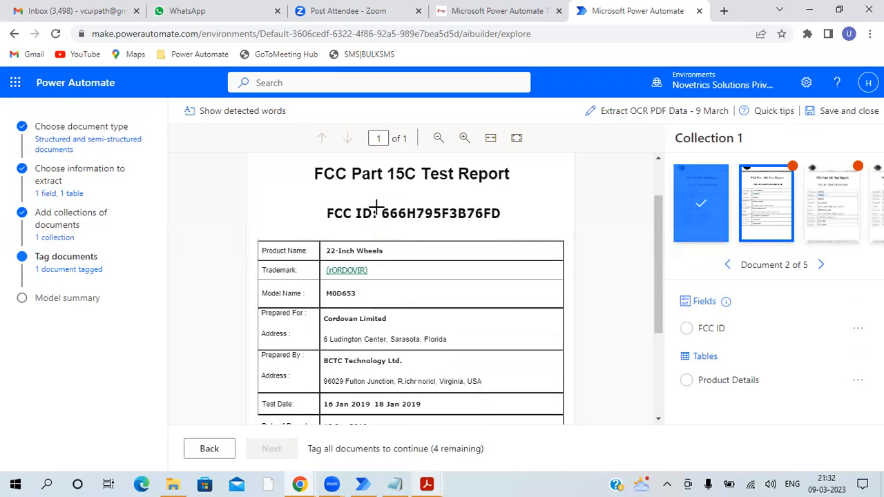
{"action": "left_click_drag", "start_coordinate": [380, 205], "coordinate": [506, 226]}
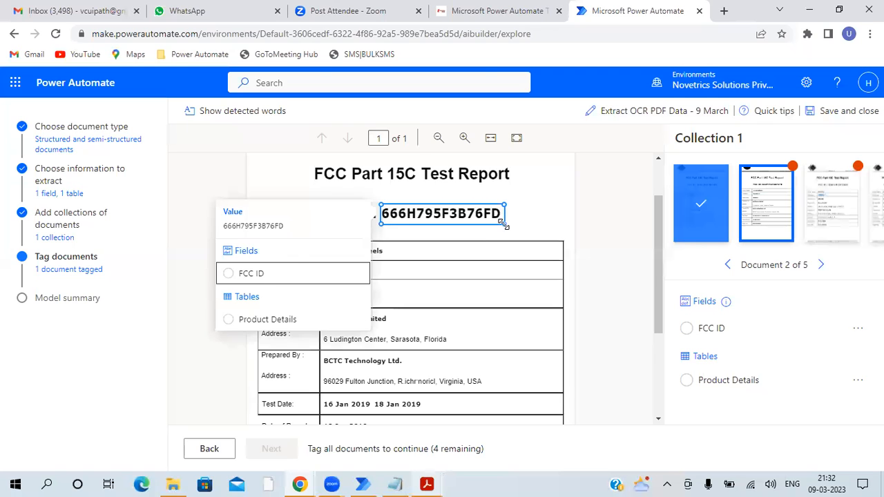
{"action": "left_click", "coordinate": [266, 273]}
- Tag the second document's bordered table as Product Details and divide it into eight rows along the printed lines
{"action": "scroll", "coordinate": [313, 240], "scroll_direction": "down", "scroll_amount": 2}
{"action": "scroll", "coordinate": [253, 207], "scroll_direction": "up", "scroll_amount": 1}
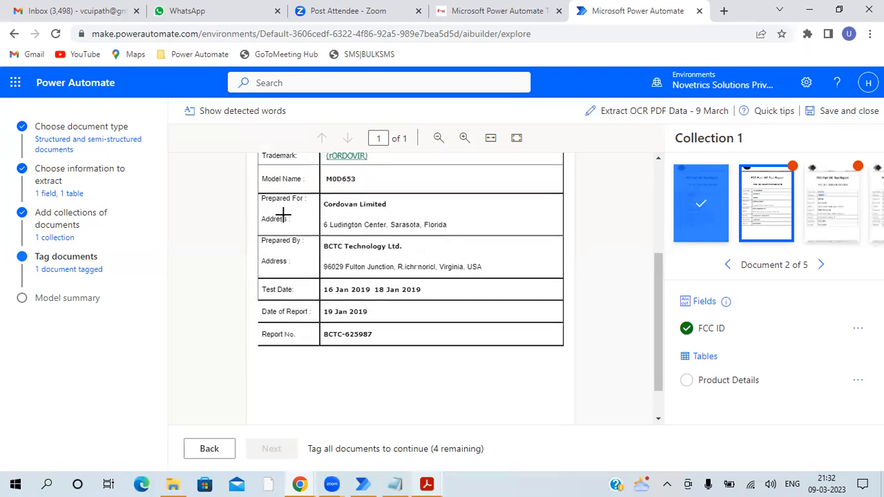
{"action": "left_click_drag", "start_coordinate": [257, 174], "coordinate": [563, 396]}
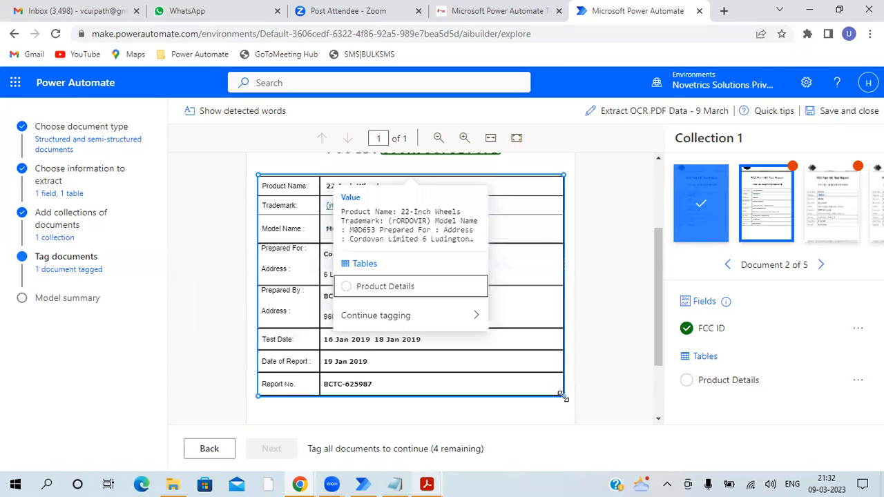
{"action": "left_click", "coordinate": [389, 287]}
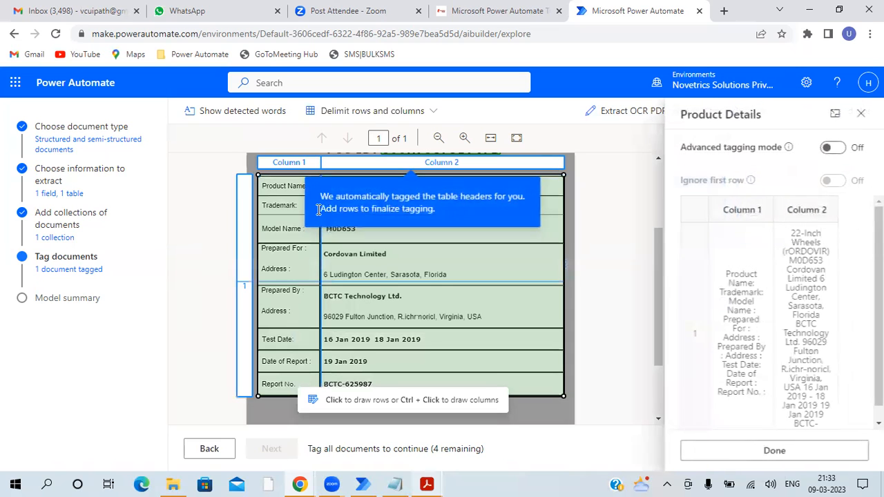
{"action": "left_click", "coordinate": [282, 195]}
{"action": "left_click", "coordinate": [284, 216]}
{"action": "left_click", "coordinate": [284, 243]}
{"action": "left_click", "coordinate": [284, 284]}
{"action": "left_click", "coordinate": [280, 328]}
{"action": "left_click", "coordinate": [277, 350]}
{"action": "left_click", "coordinate": [280, 373]}
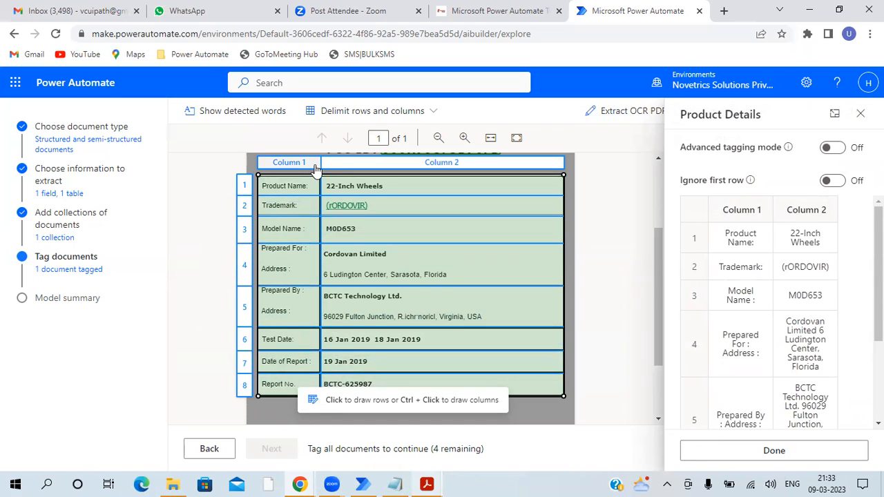
- Check the second document's extracted rows, complete its table tagging, and go to document 3
{"action": "scroll", "coordinate": [686, 320], "scroll_direction": "down", "scroll_amount": 3}
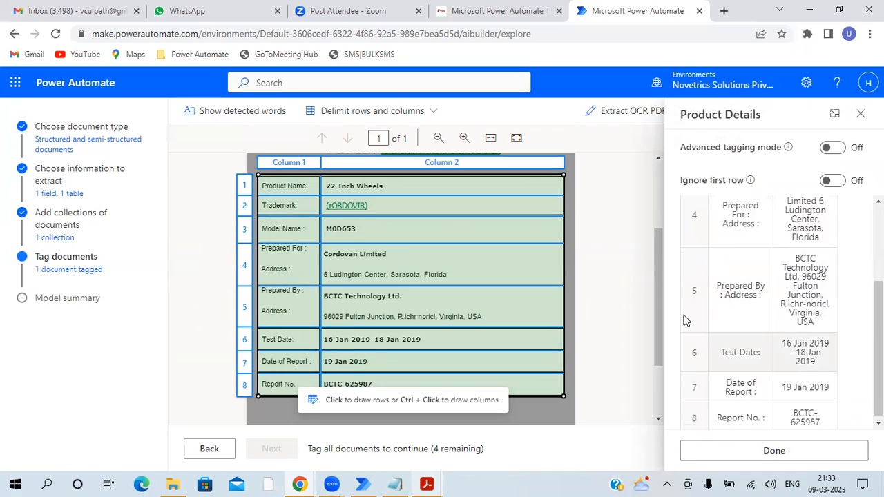
{"action": "scroll", "coordinate": [755, 334], "scroll_direction": "down", "scroll_amount": 1}
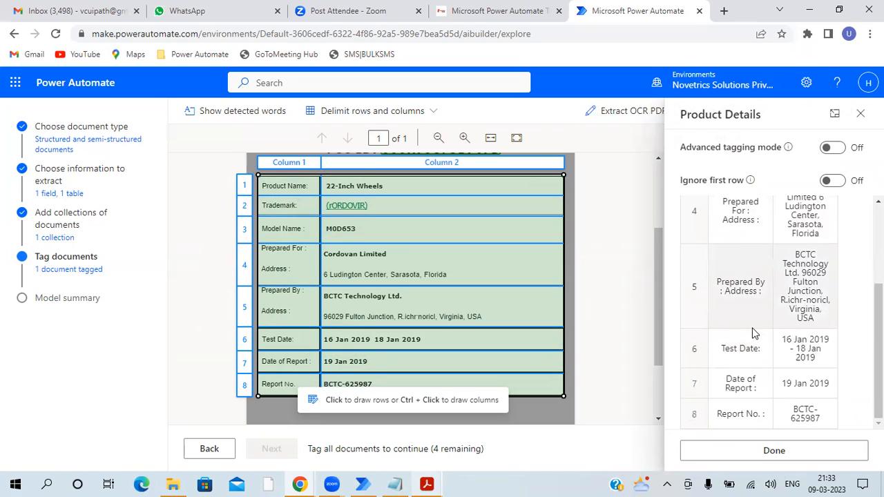
{"action": "left_click", "coordinate": [760, 463]}
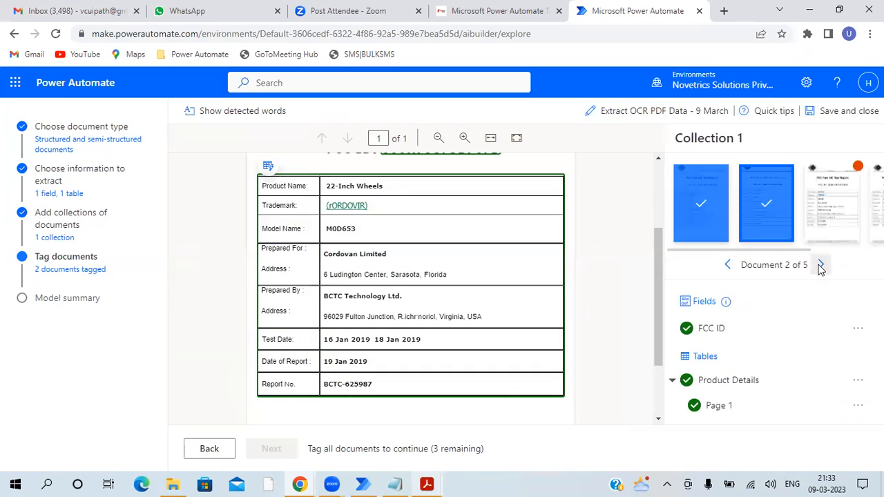
{"action": "left_click", "coordinate": [821, 266]}
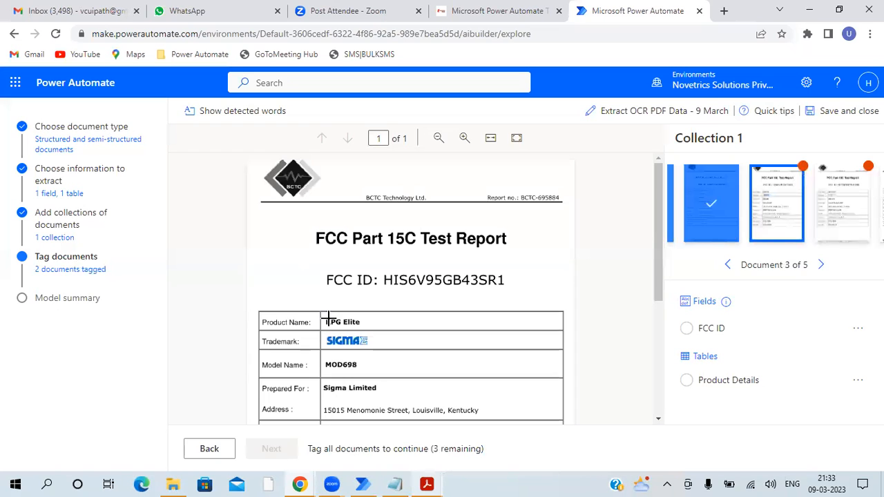
- In document 3, tag the value after "FCC ID:" as FCC ID and the whole bordered table as Product Details
{"action": "left_click_drag", "start_coordinate": [385, 281], "coordinate": [505, 289]}
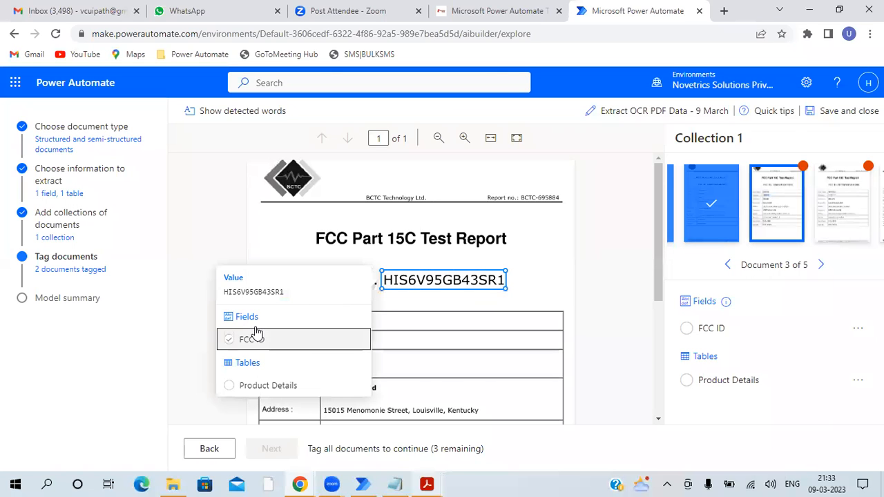
{"action": "left_click", "coordinate": [253, 338]}
{"action": "scroll", "coordinate": [484, 262], "scroll_direction": "down", "scroll_amount": 3}
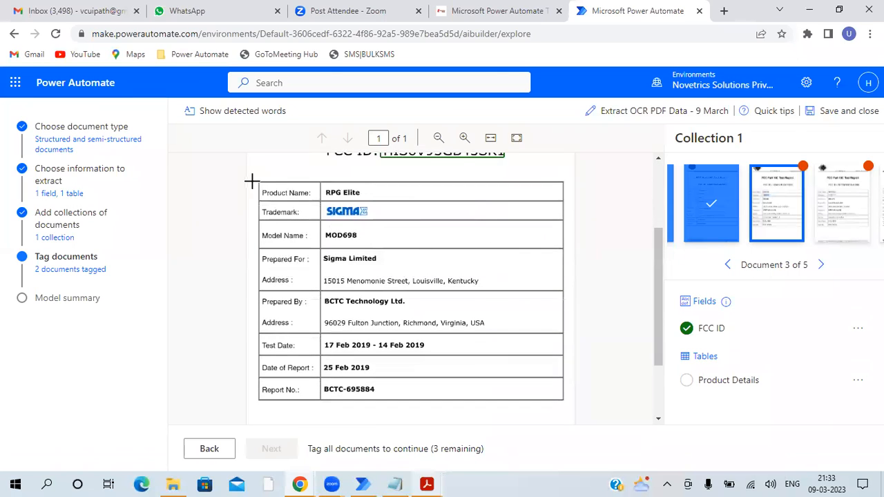
{"action": "left_click_drag", "start_coordinate": [257, 181], "coordinate": [561, 398]}
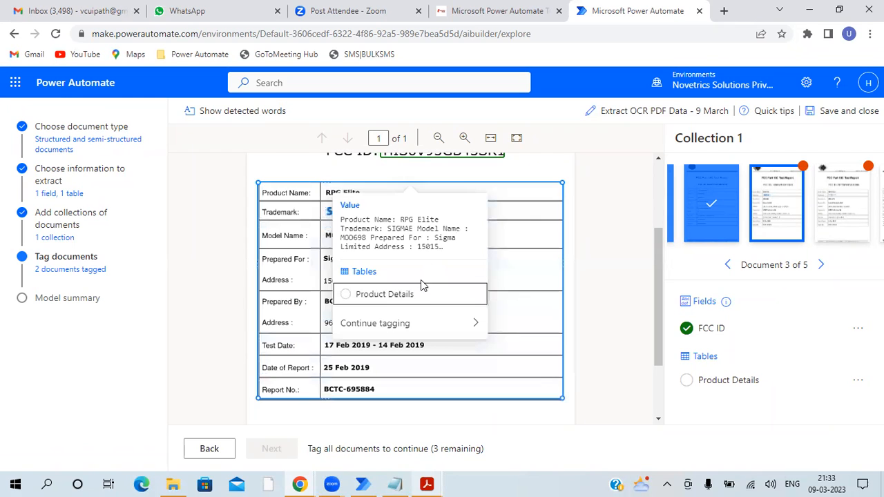
{"action": "left_click", "coordinate": [387, 292]}
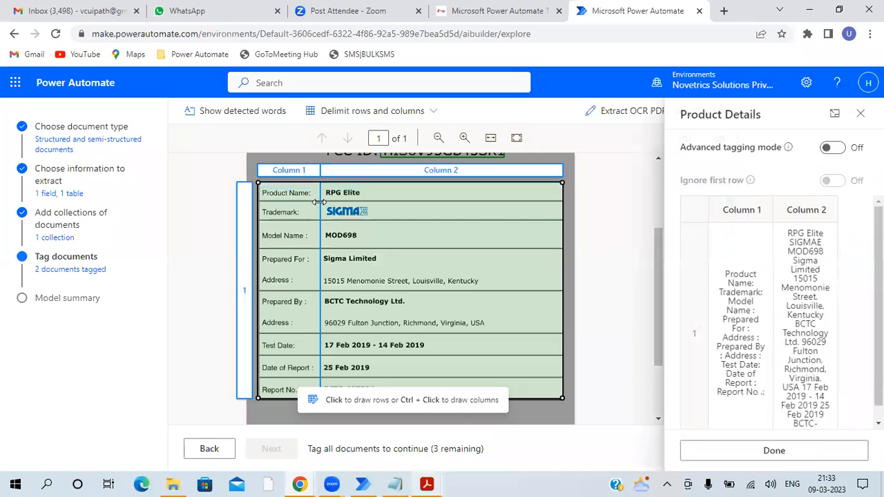
- Divide the third document's Product Details table into eight rows along the printed lines and complete its tagging
{"action": "left_click", "coordinate": [310, 211]}
{"action": "left_click", "coordinate": [308, 219]}
{"action": "left_click", "coordinate": [302, 251]}
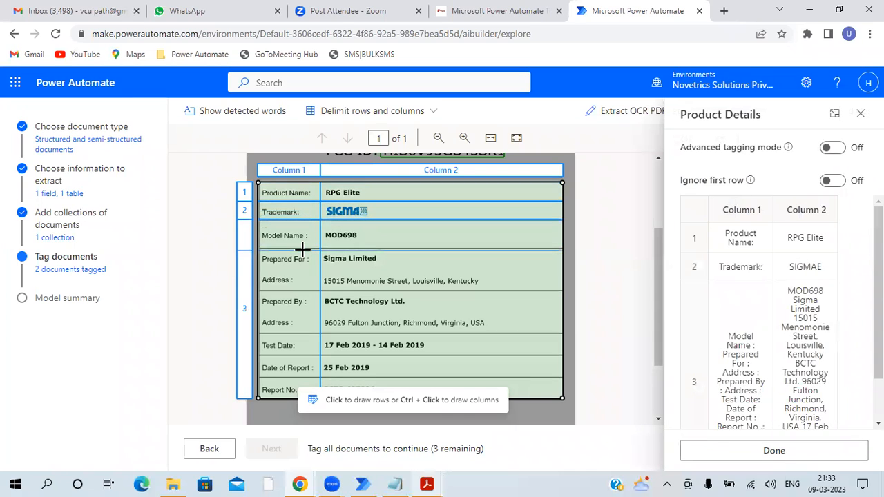
{"action": "left_click", "coordinate": [302, 289]}
{"action": "left_click", "coordinate": [293, 326]}
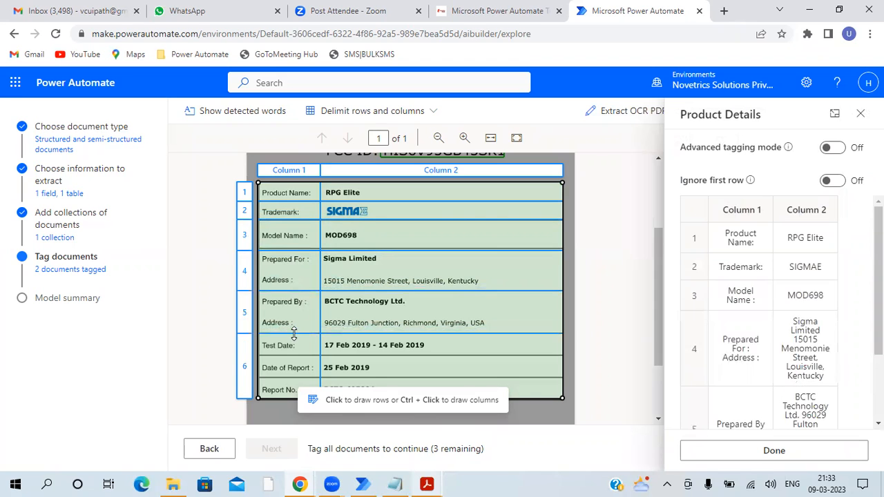
{"action": "left_click", "coordinate": [286, 357]}
{"action": "left_click", "coordinate": [288, 378]}
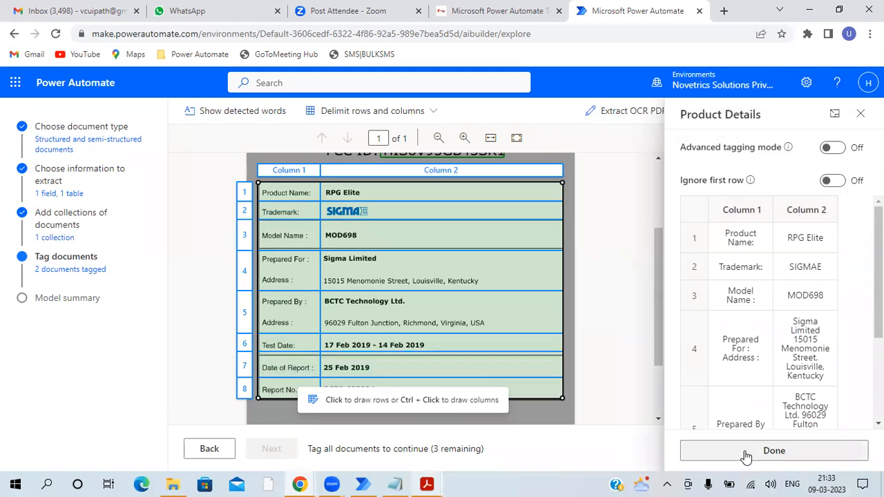
{"action": "left_click", "coordinate": [747, 454]}
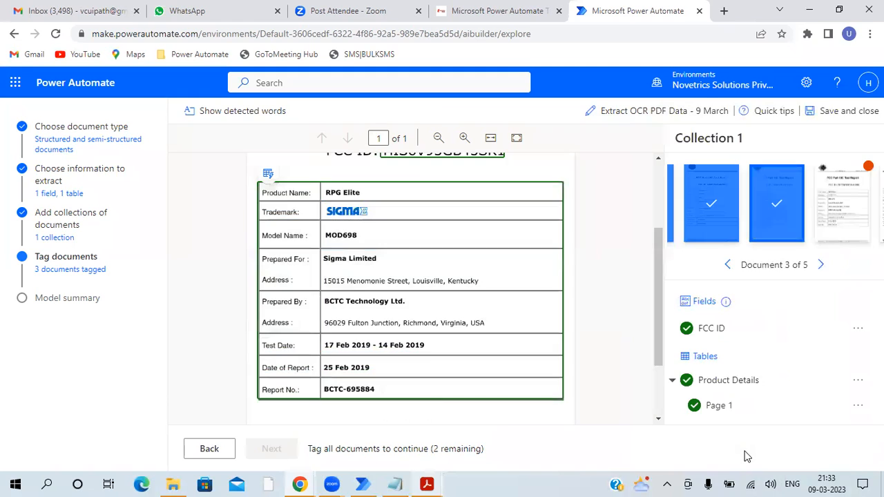
- Go to document 4 of the collection and tag the code in its "FCC ID:" line as FCC ID
{"action": "left_click", "coordinate": [823, 264]}
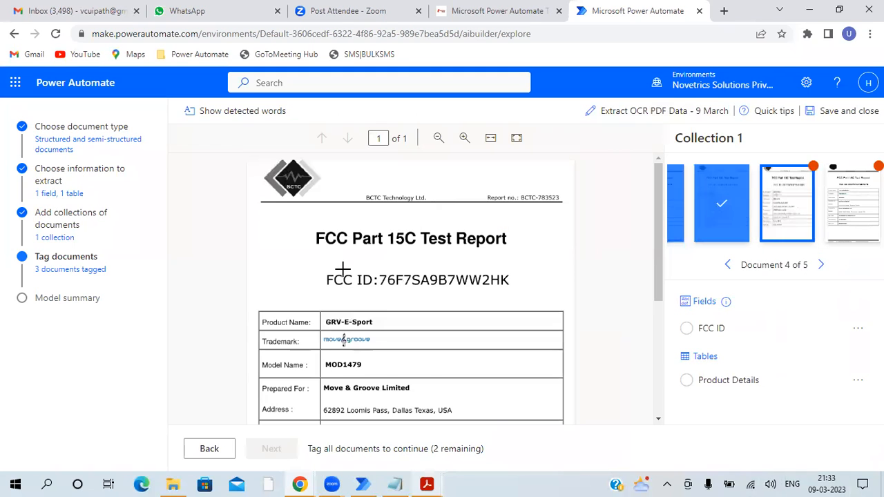
{"action": "left_click_drag", "start_coordinate": [379, 279], "coordinate": [511, 292]}
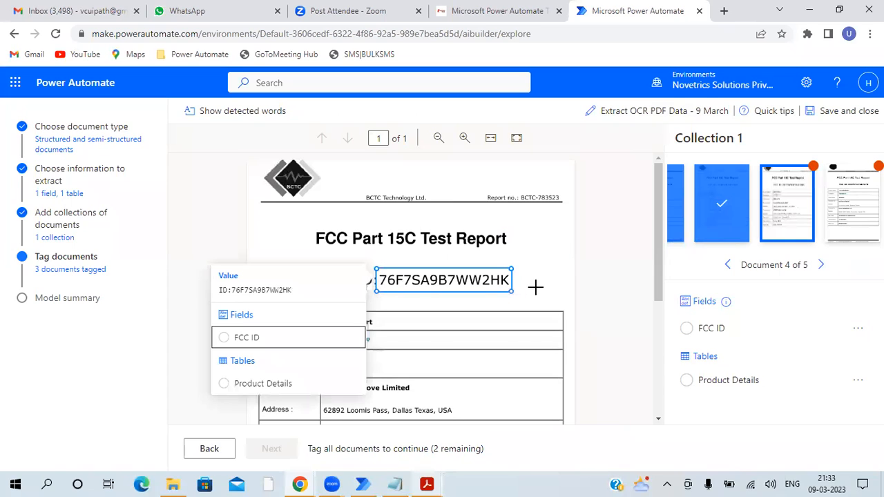
{"action": "left_click", "coordinate": [532, 285]}
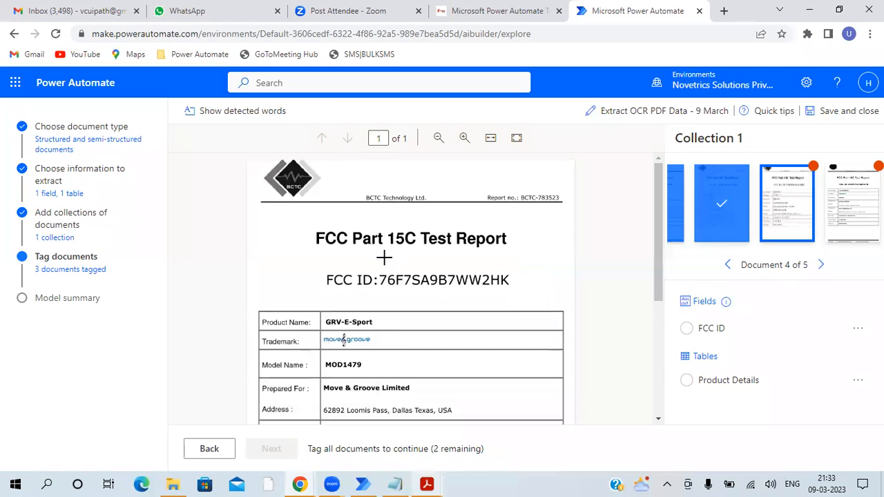
{"action": "left_click_drag", "start_coordinate": [382, 269], "coordinate": [513, 290]}
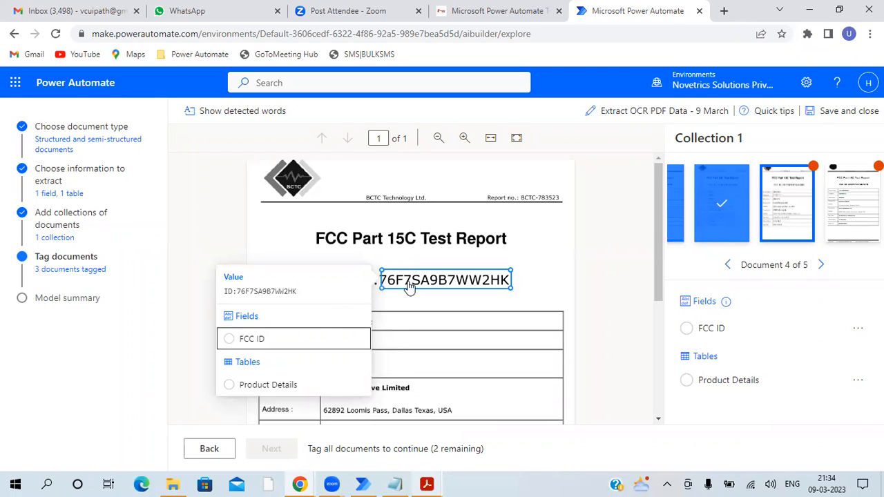
{"action": "left_click", "coordinate": [250, 339]}
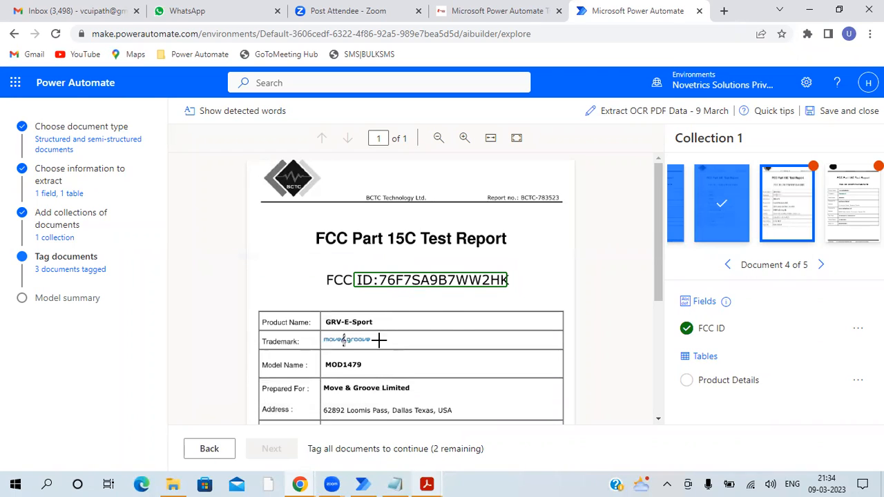
- Tag the fourth document's bordered table as Product Details, divide it into eight rows along the printed lines, and complete the tagging
{"action": "scroll", "coordinate": [380, 339], "scroll_direction": "down", "scroll_amount": 1}
{"action": "scroll", "coordinate": [309, 244], "scroll_direction": "down", "scroll_amount": 1}
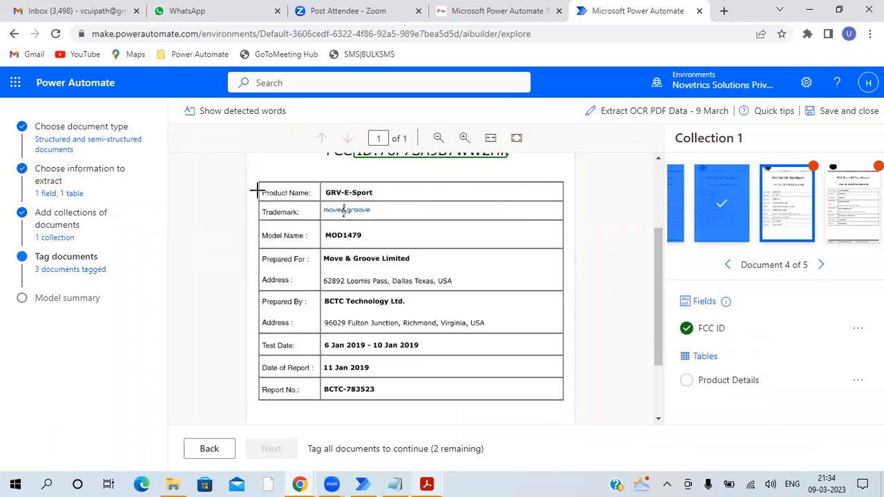
{"action": "left_click_drag", "start_coordinate": [257, 180], "coordinate": [561, 398]}
{"action": "left_click", "coordinate": [366, 293]}
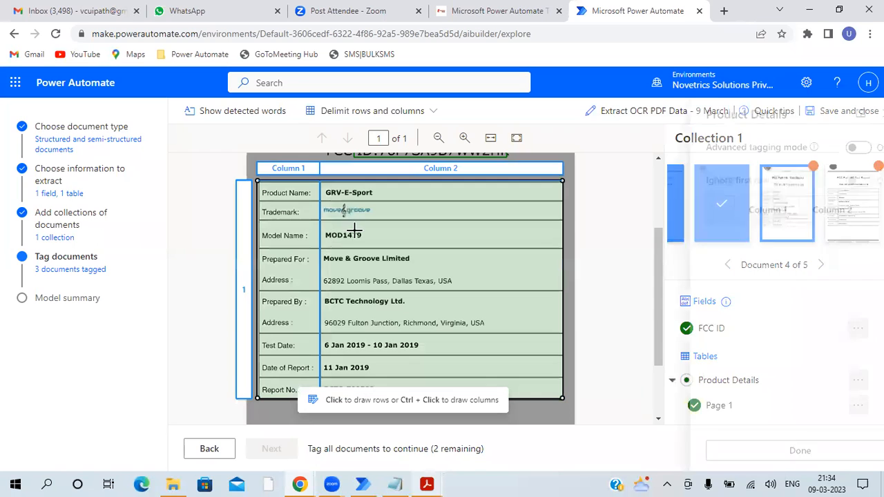
{"action": "left_click", "coordinate": [339, 221]}
{"action": "left_click", "coordinate": [329, 248]}
{"action": "left_click", "coordinate": [325, 293]}
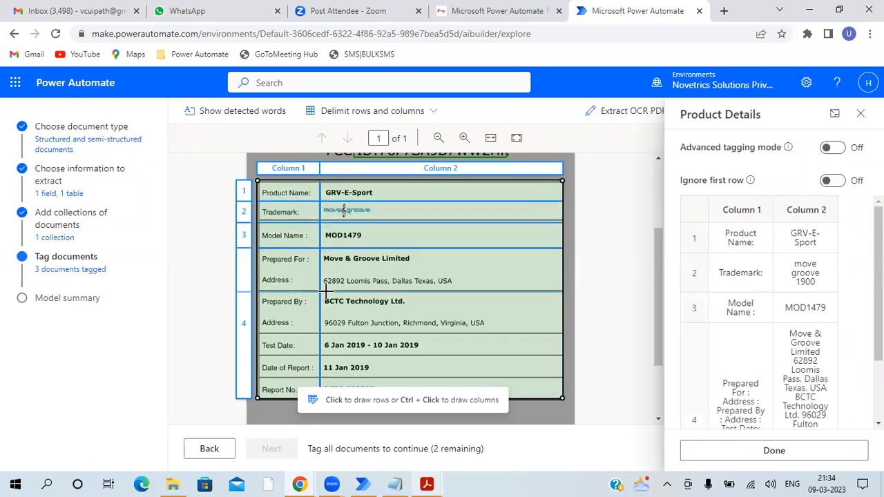
{"action": "left_click", "coordinate": [333, 335]}
{"action": "left_click", "coordinate": [334, 355]}
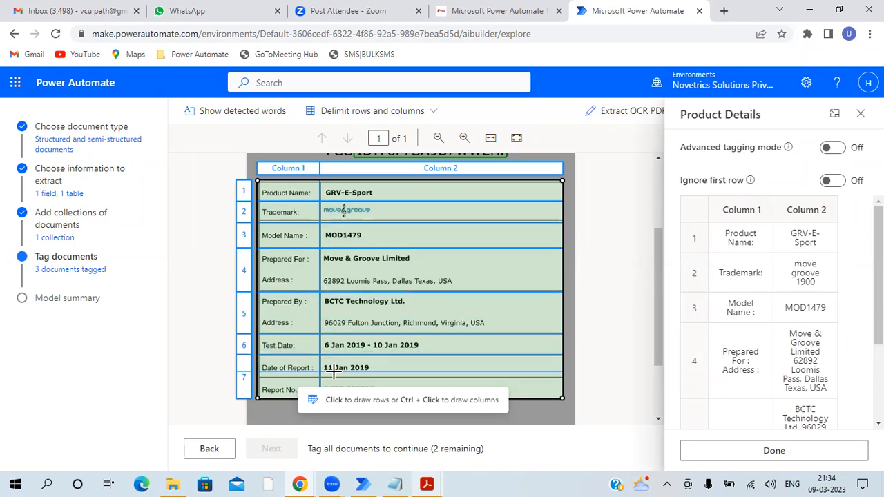
{"action": "left_click", "coordinate": [338, 378]}
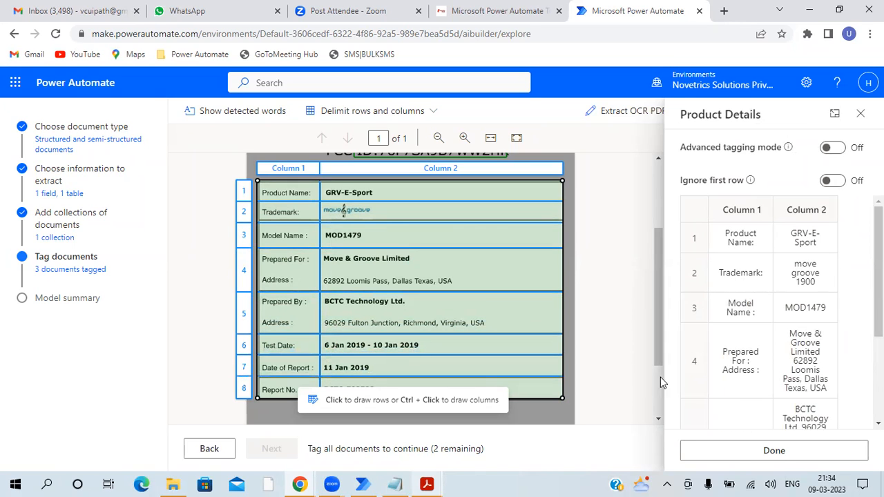
{"action": "left_click", "coordinate": [735, 457]}
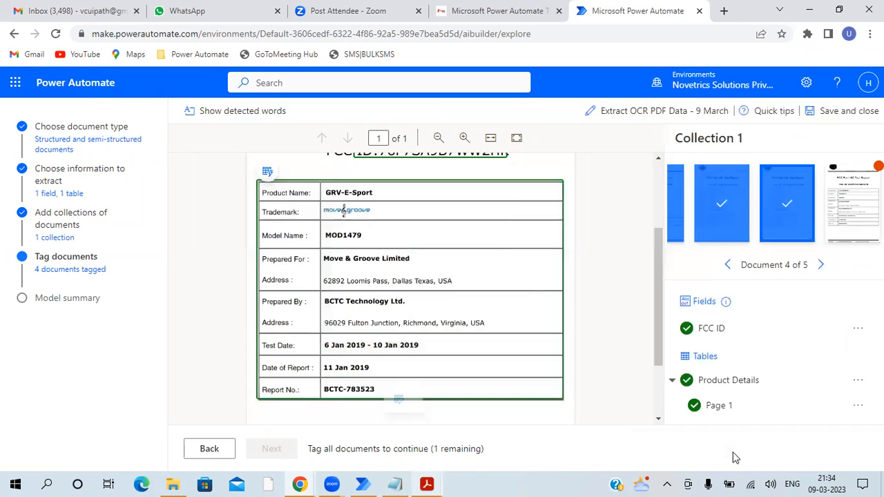
- Go to document 5 of the collection and tag the value after "FCC ID:" as FCC ID
{"action": "left_click", "coordinate": [823, 264]}
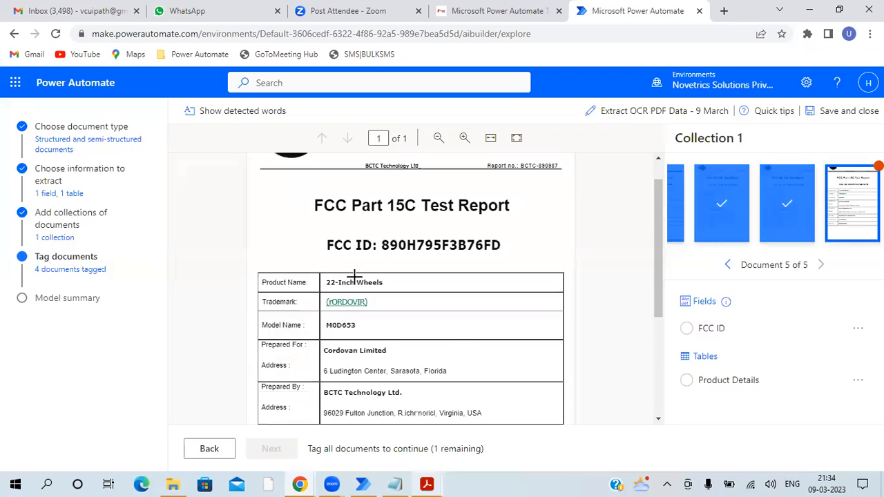
{"action": "left_click_drag", "start_coordinate": [382, 210], "coordinate": [484, 223]}
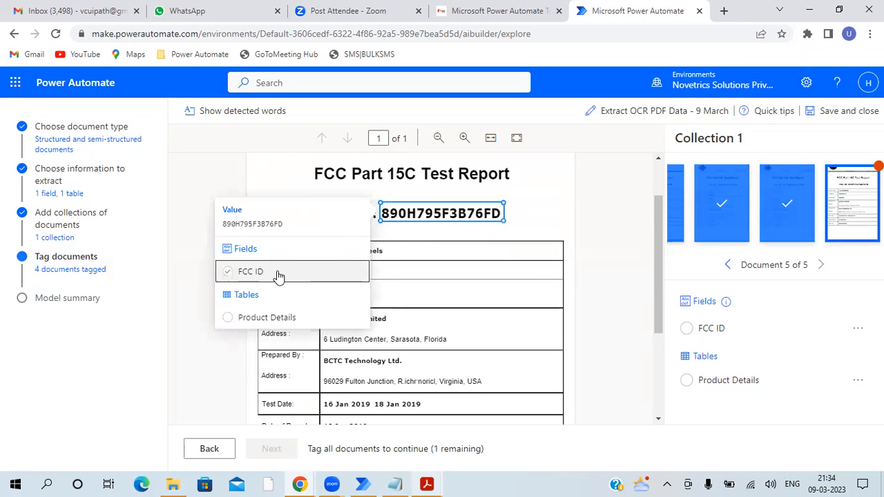
{"action": "left_click", "coordinate": [279, 275]}
- Tag the fifth document's table as Product Details, split it into eight rows from Product Name to Report No., and complete the tagging
{"action": "scroll", "coordinate": [270, 235], "scroll_direction": "down", "scroll_amount": 2}
{"action": "scroll", "coordinate": [251, 222], "scroll_direction": "up", "scroll_amount": 1}
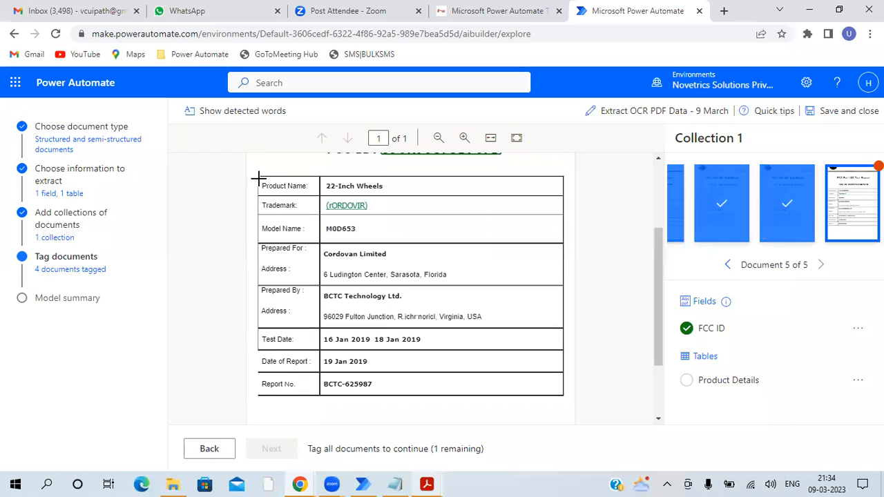
{"action": "left_click_drag", "start_coordinate": [258, 173], "coordinate": [560, 396]}
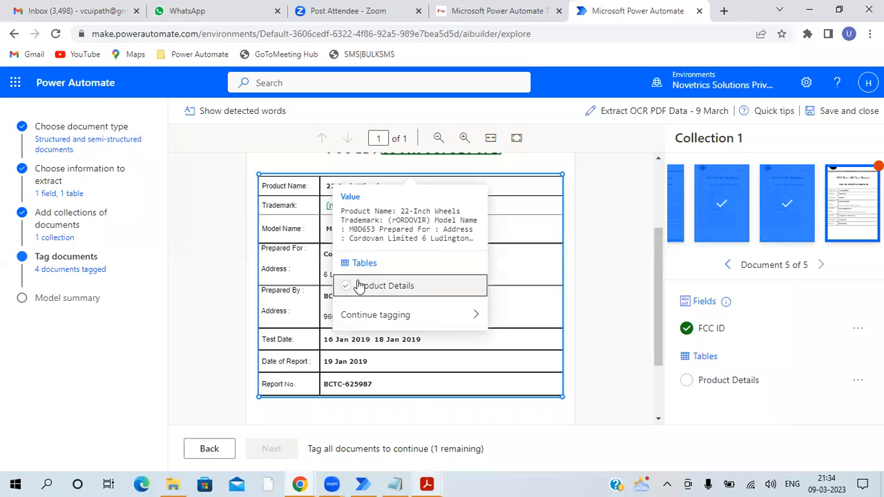
{"action": "left_click", "coordinate": [304, 197]}
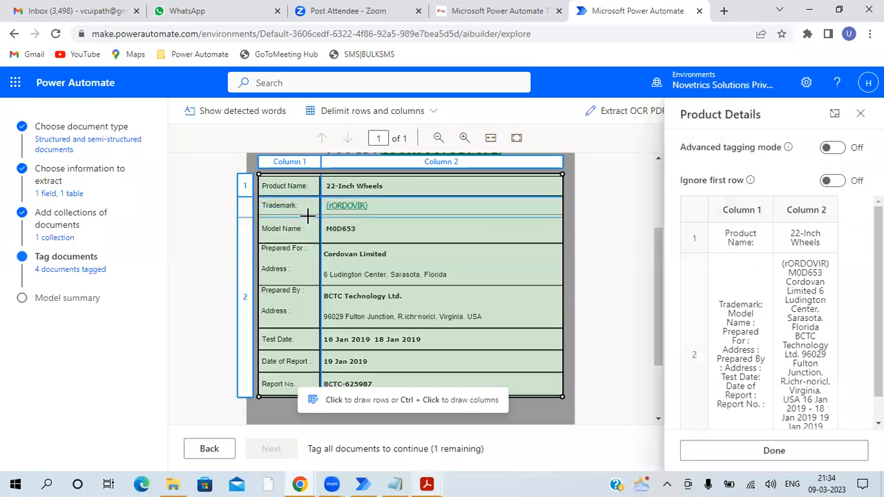
{"action": "left_click", "coordinate": [304, 225]}
{"action": "left_click", "coordinate": [300, 263]}
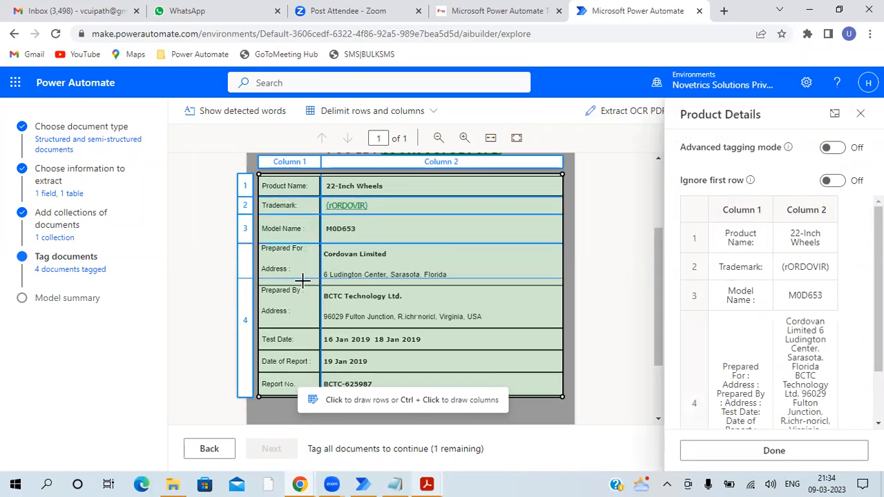
{"action": "left_click", "coordinate": [308, 285]}
{"action": "left_click", "coordinate": [302, 328]}
{"action": "left_click", "coordinate": [297, 350]}
{"action": "left_click", "coordinate": [298, 371]}
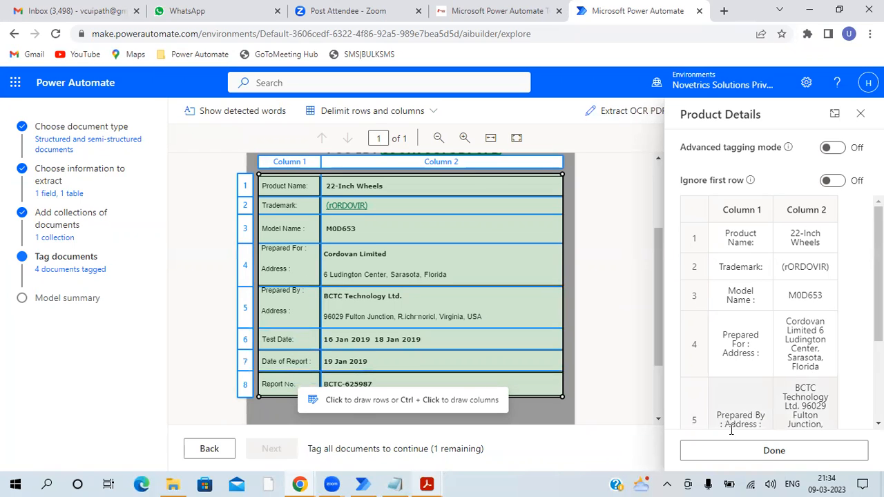
{"action": "left_click", "coordinate": [731, 457]}
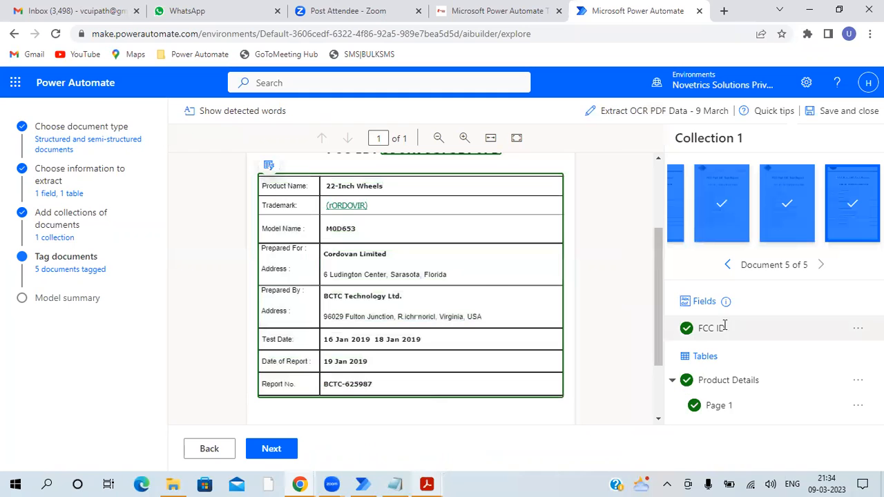
- Continue to the model summary, train the Extract OCR PDF Data - 9 March model, and go to the models list
{"action": "left_click", "coordinate": [266, 448]}
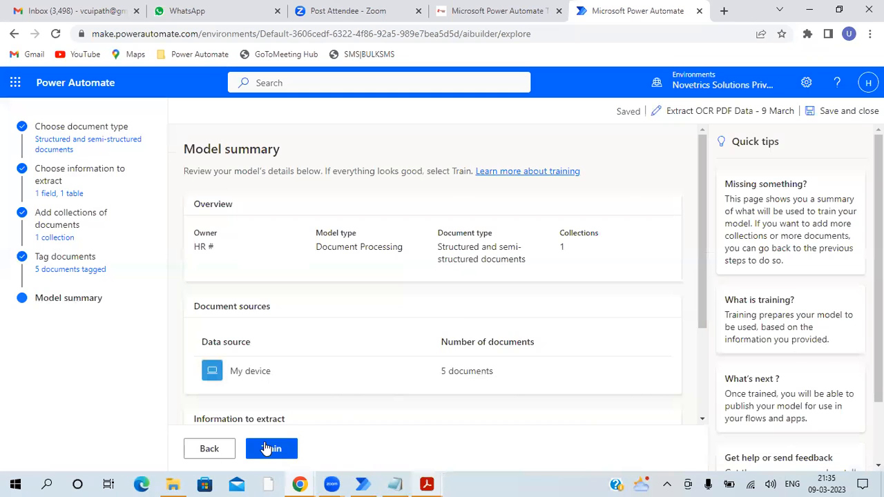
{"action": "left_click", "coordinate": [268, 449]}
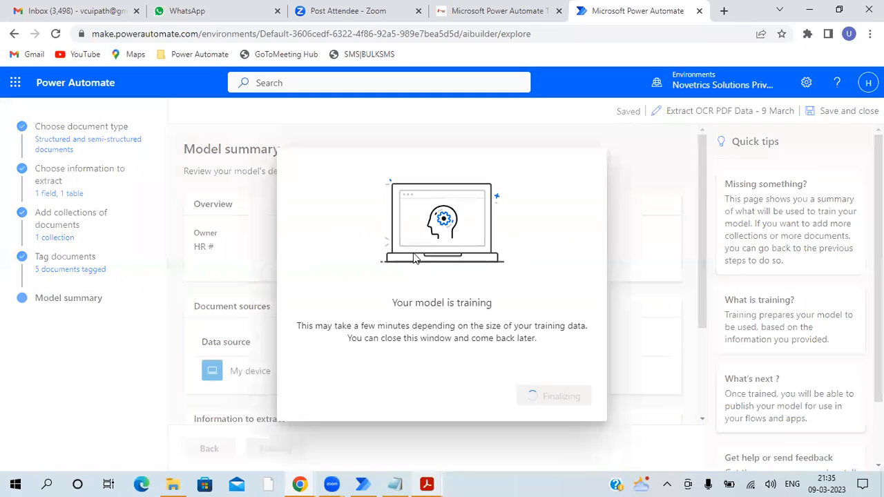
{"action": "triple_click", "coordinate": [446, 317]}
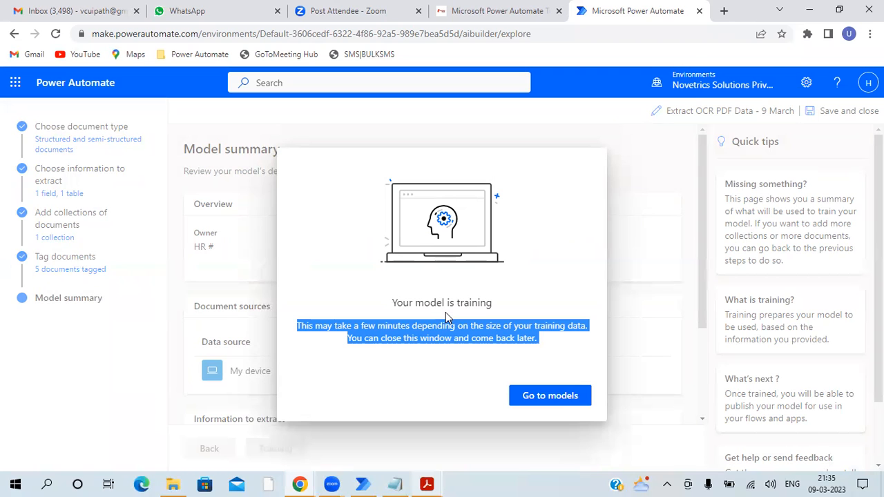
{"action": "left_click", "coordinate": [538, 396]}
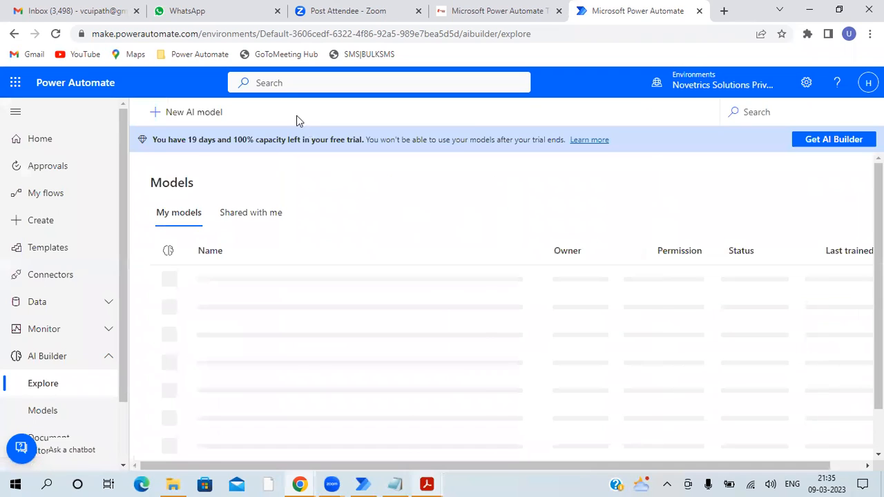
- Refresh the AI Builder models list until training is finished and open the Extract OCR PDF Data - 9 March model
{"action": "left_click", "coordinate": [56, 33]}
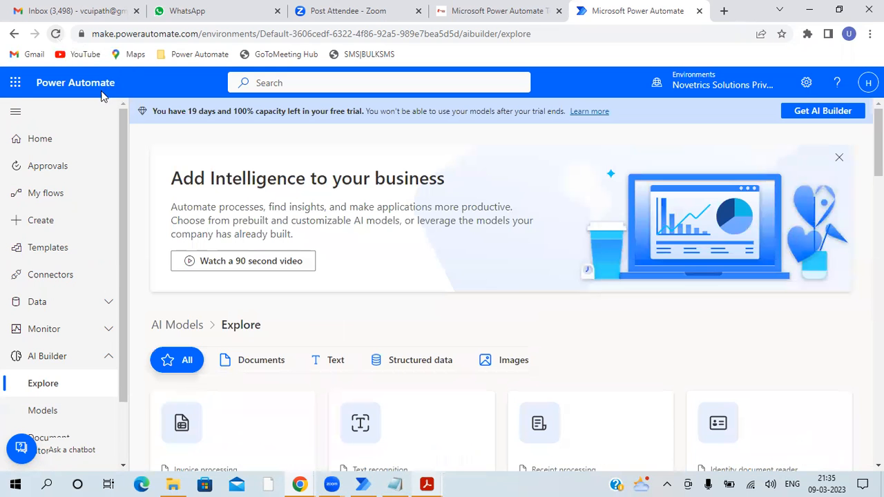
{"action": "scroll", "coordinate": [518, 176], "scroll_direction": "down", "scroll_amount": 3}
{"action": "left_click", "coordinate": [42, 410]}
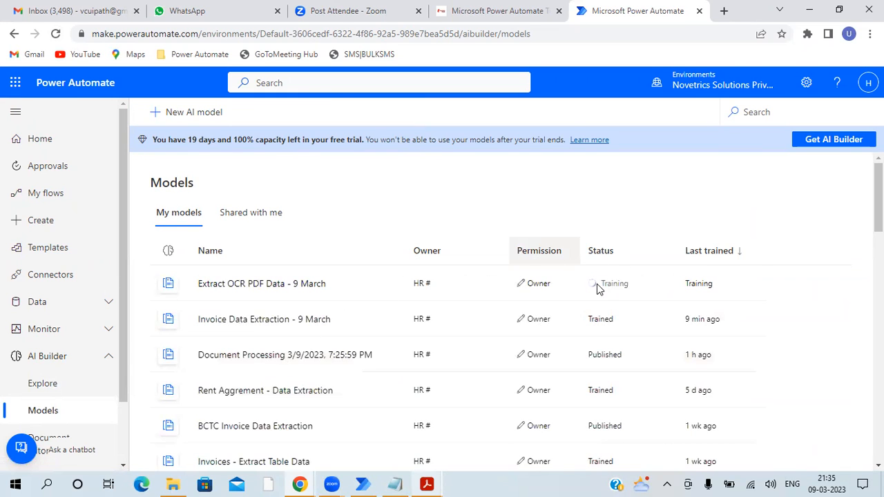
{"action": "left_click", "coordinate": [57, 34]}
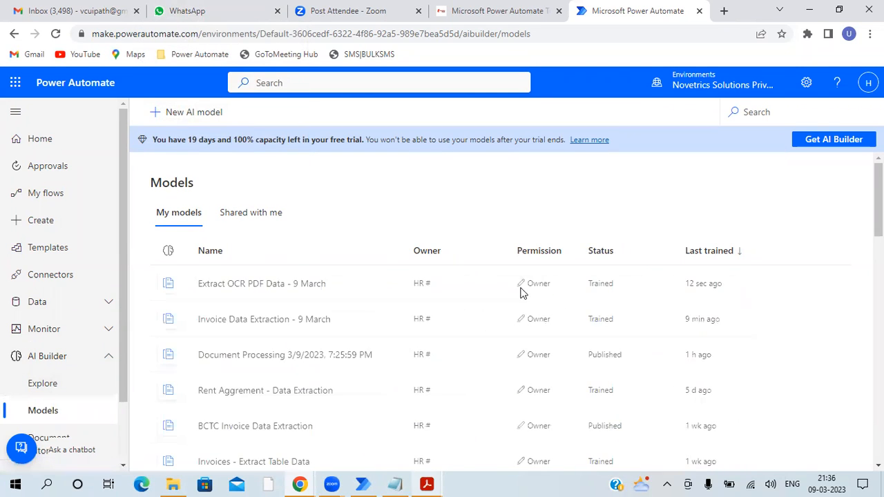
{"action": "left_click", "coordinate": [248, 287]}
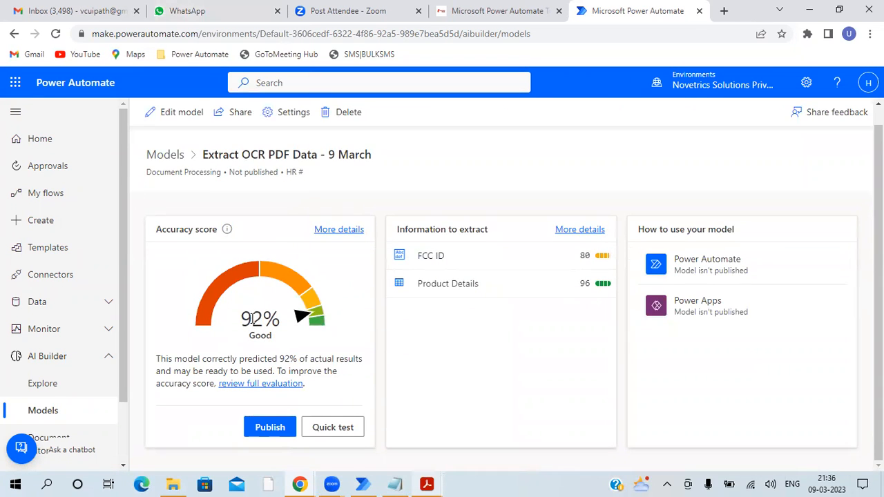
- Run a quick test of the Extract OCR PDF Data - 9 March model on BCTC-625987.pdf
{"action": "left_click_drag", "start_coordinate": [267, 318], "coordinate": [253, 319]}
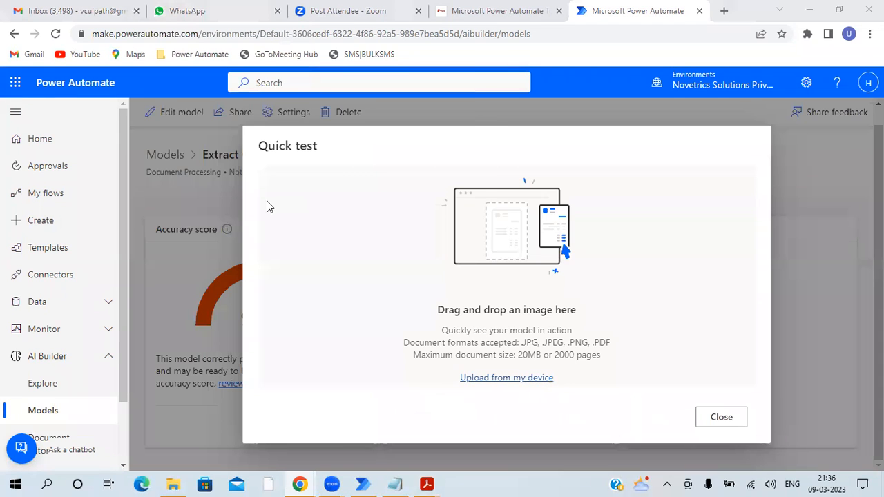
{"action": "left_click", "coordinate": [218, 153]}
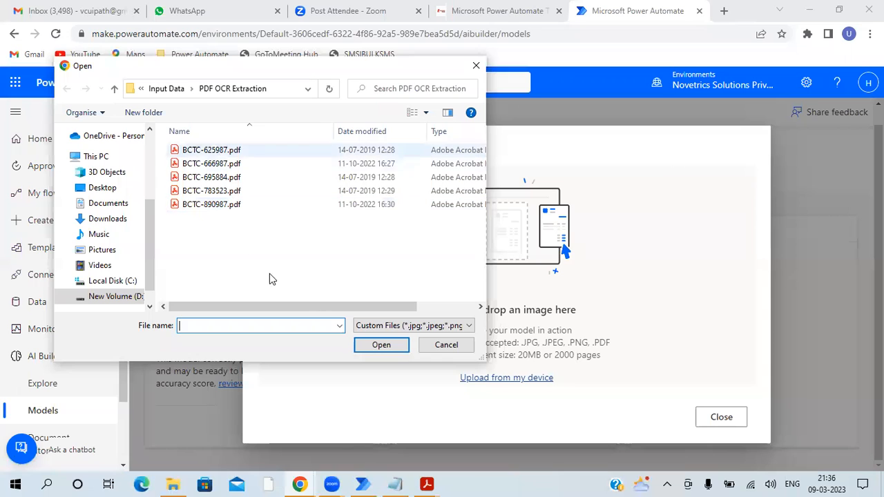
{"action": "left_click", "coordinate": [373, 345]}
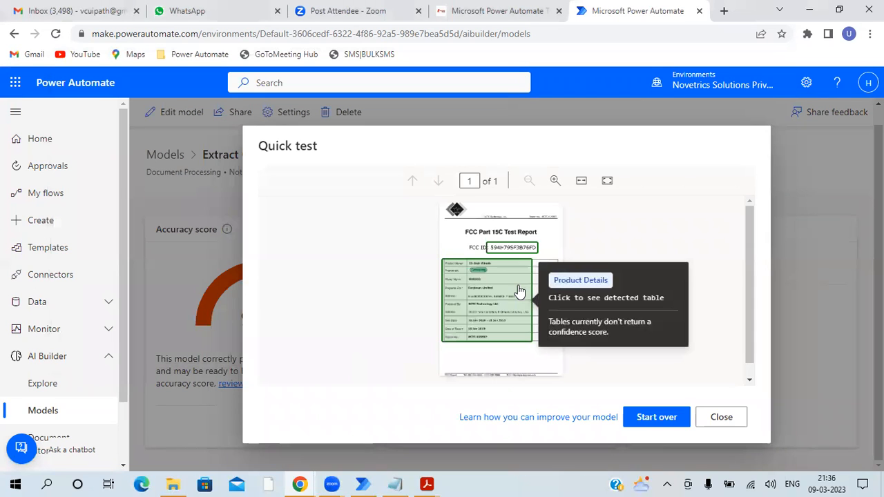
- Review the detected FCC ID and the extracted Product Details table of the test document, and close the quick test
{"action": "mouse_move", "coordinate": [514, 250]}
{"action": "left_click", "coordinate": [468, 293]}
{"action": "scroll", "coordinate": [508, 311], "scroll_direction": "down", "scroll_amount": 1}
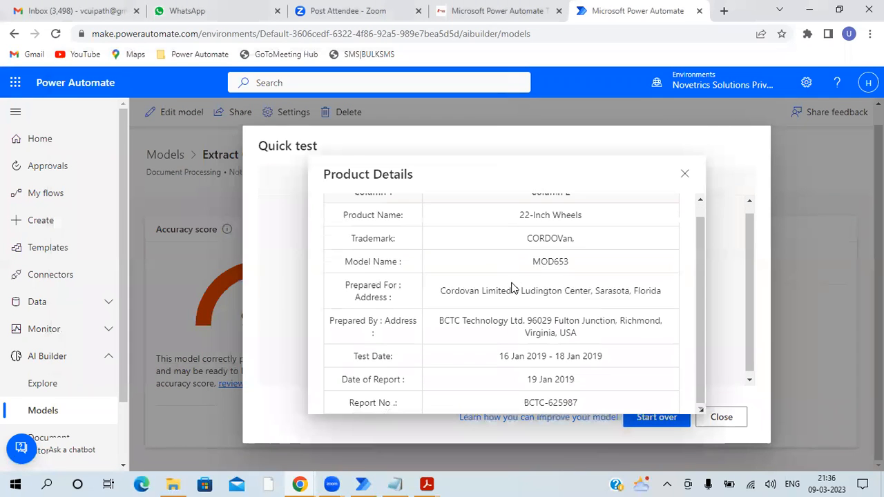
{"action": "scroll", "coordinate": [507, 315], "scroll_direction": "up", "scroll_amount": 1}
{"action": "scroll", "coordinate": [506, 315], "scroll_direction": "down", "scroll_amount": 1}
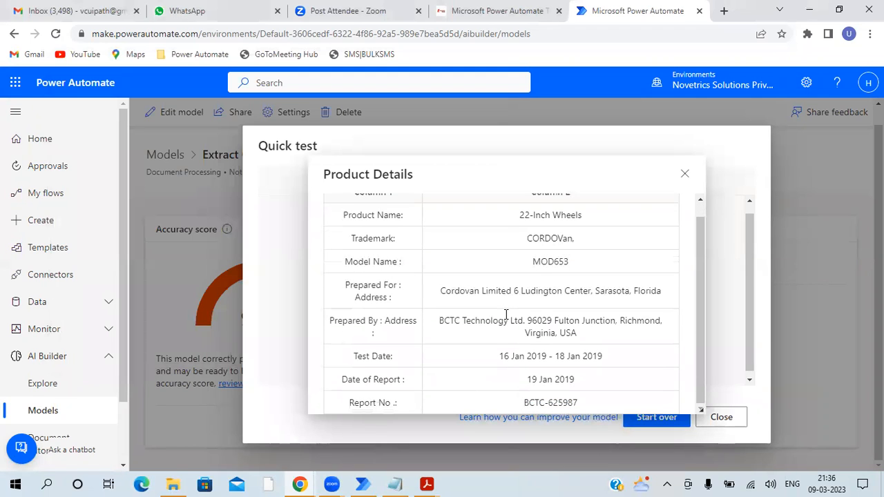
{"action": "left_click", "coordinate": [718, 422]}
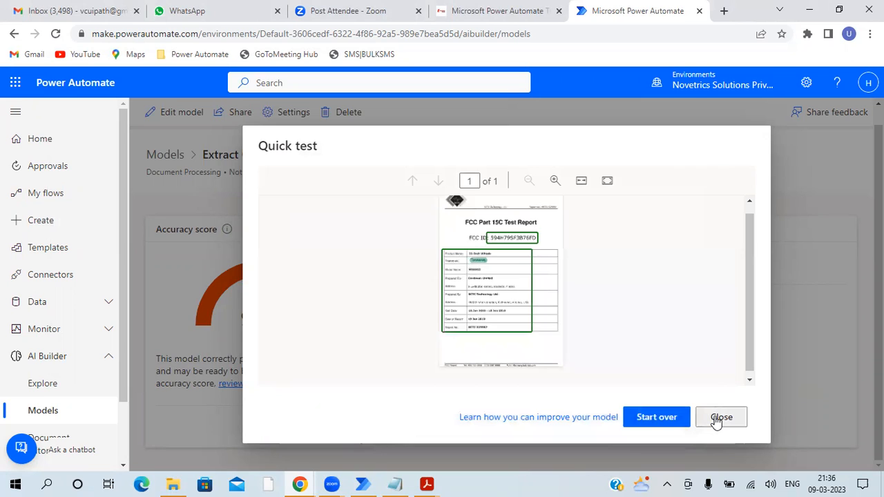
{"action": "left_click", "coordinate": [718, 418]}
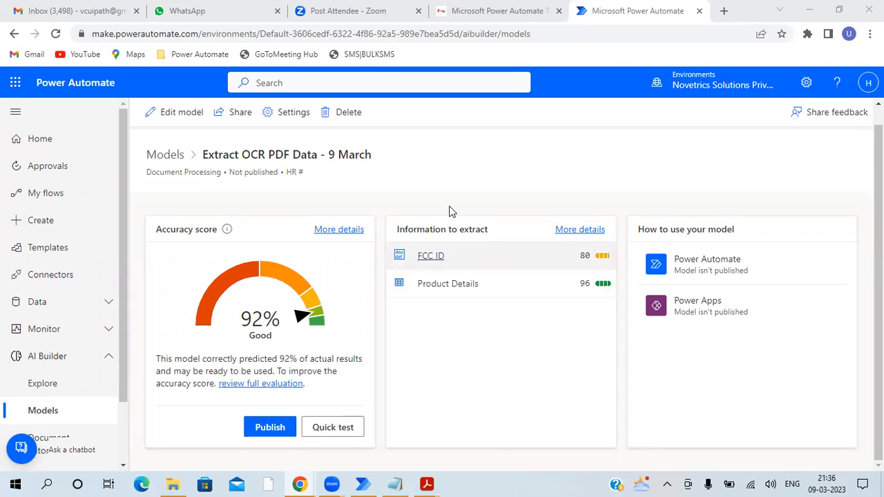
{"action": "triple_click", "coordinate": [421, 229]}
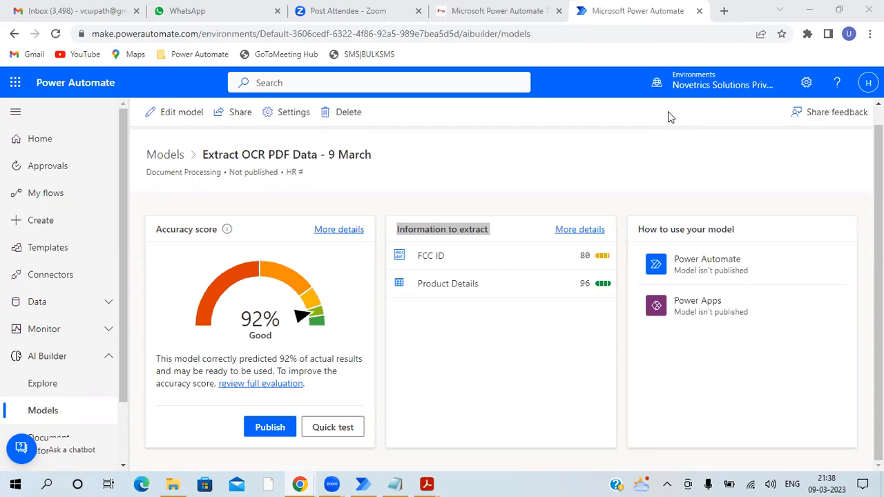
- Switch to the second Billing Invoice Template in Adobe Acrobat Reader, examine its invoice number, customer ID and date fields, and close the reader
{"action": "mouse_move", "coordinate": [434, 484]}
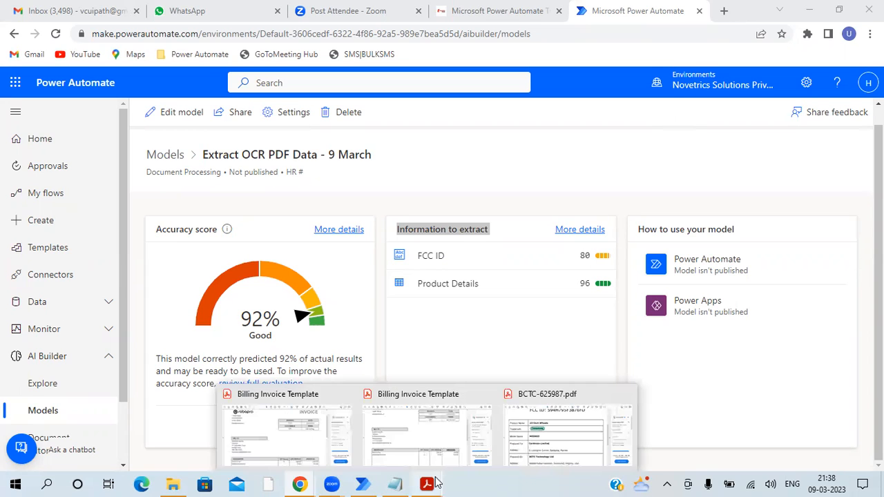
{"action": "left_click", "coordinate": [411, 415]}
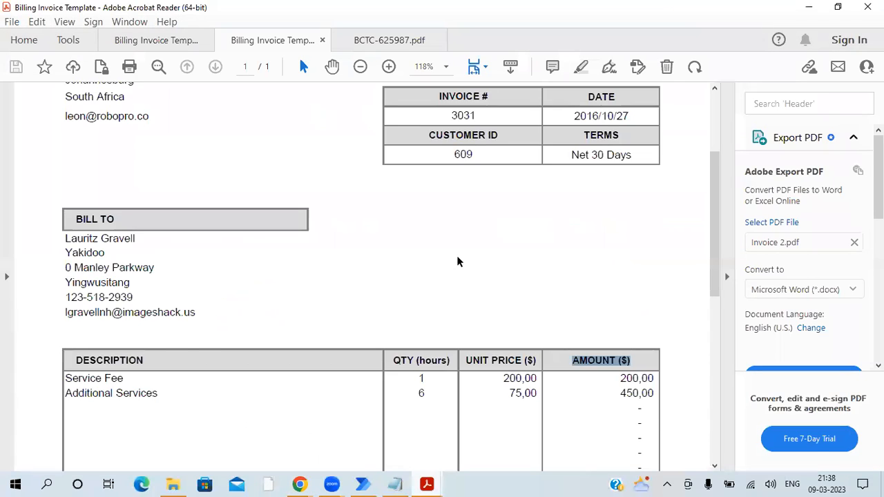
{"action": "scroll", "coordinate": [457, 258], "scroll_direction": "up", "scroll_amount": 1}
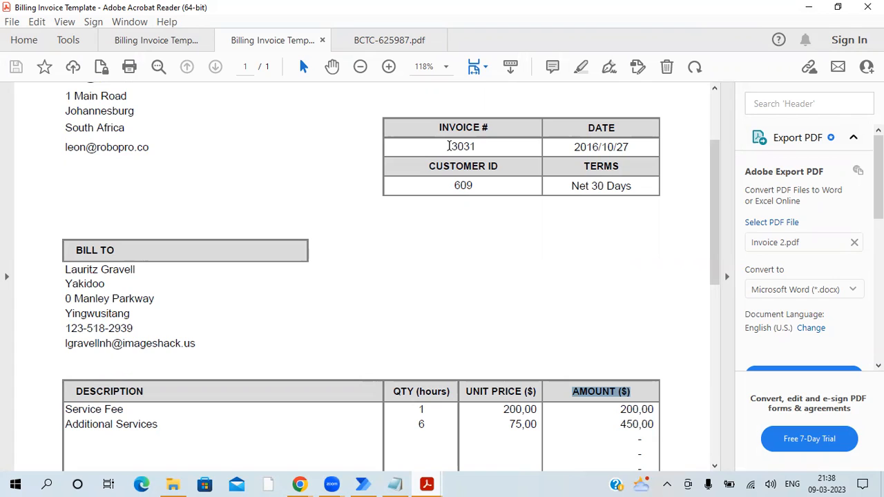
{"action": "left_click", "coordinate": [449, 146]}
{"action": "left_click_drag", "start_coordinate": [452, 145], "coordinate": [456, 131]}
{"action": "left_click", "coordinate": [447, 127]}
{"action": "triple_click", "coordinate": [447, 126]}
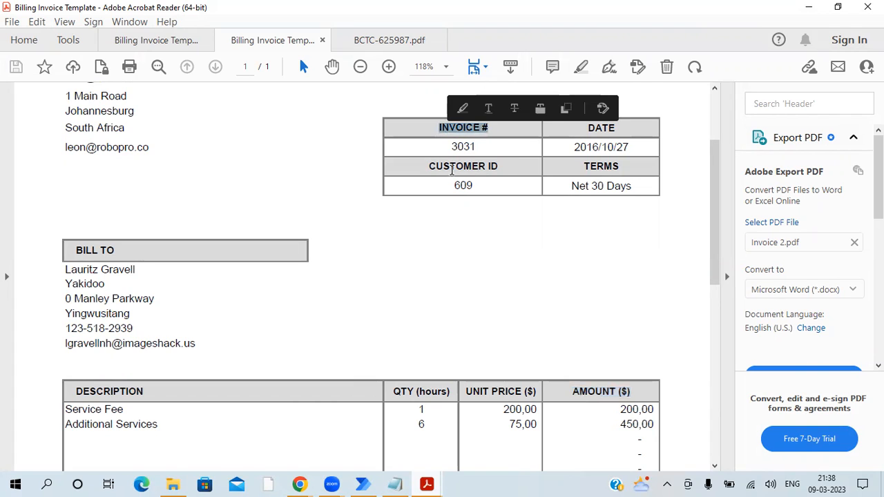
{"action": "left_click", "coordinate": [451, 167]}
{"action": "double_click", "coordinate": [451, 168]}
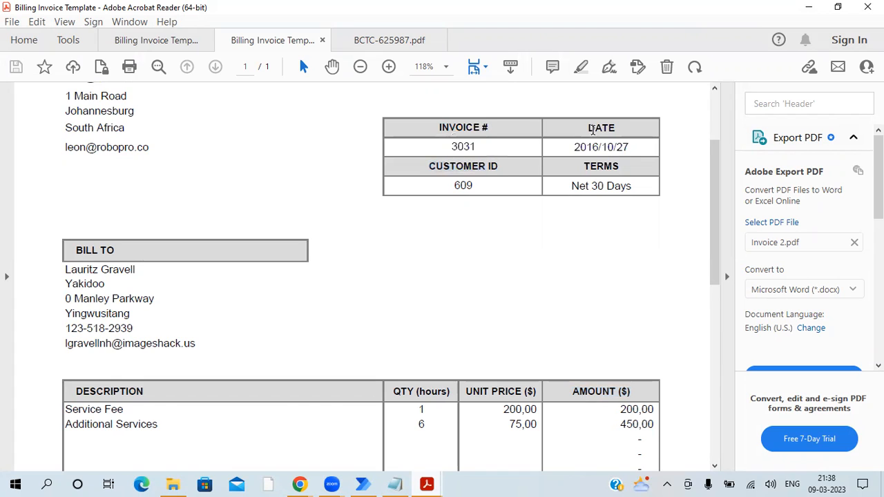
{"action": "double_click", "coordinate": [592, 130]}
{"action": "double_click", "coordinate": [460, 130]}
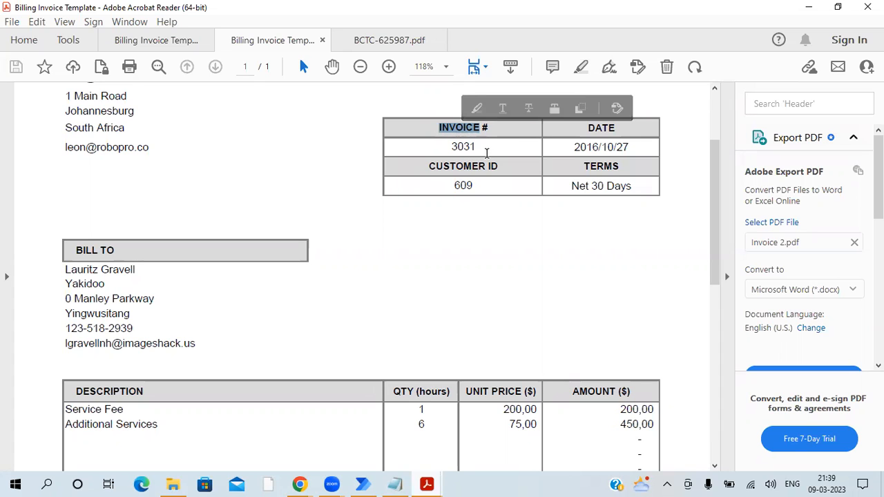
{"action": "double_click", "coordinate": [468, 147]}
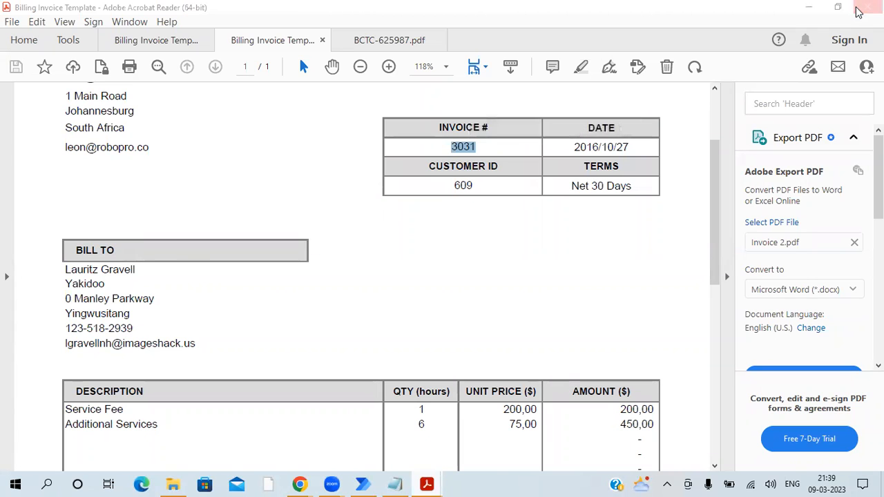
{"action": "left_click", "coordinate": [859, 10]}
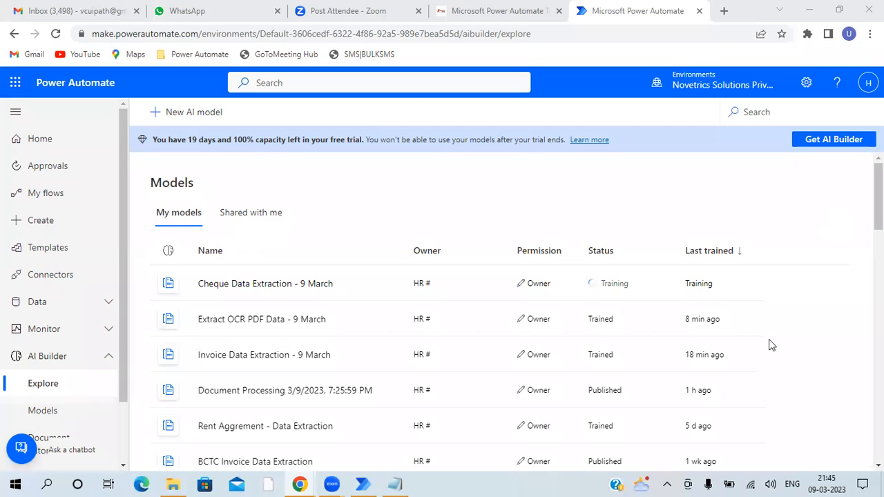
- Reload the AI Builder page and look through the My flows list in the Power Automate desktop app
{"action": "left_click", "coordinate": [55, 34]}
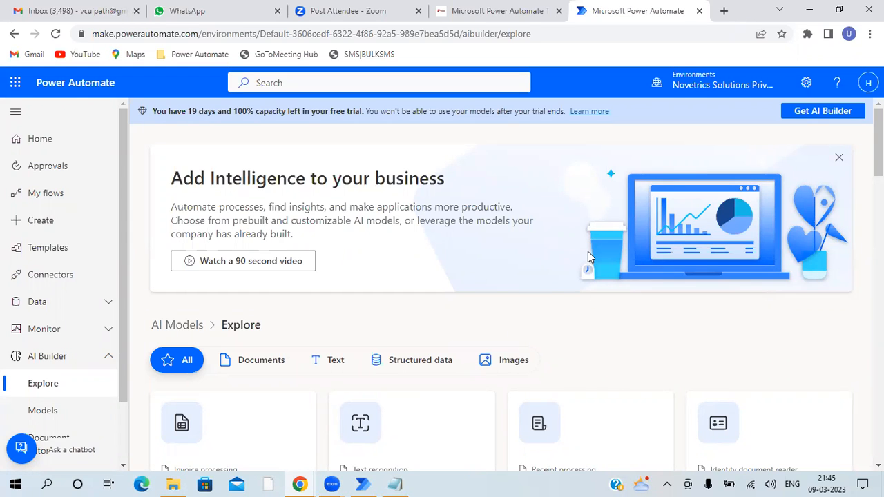
{"action": "mouse_move", "coordinate": [365, 478]}
{"action": "left_click", "coordinate": [338, 359]}
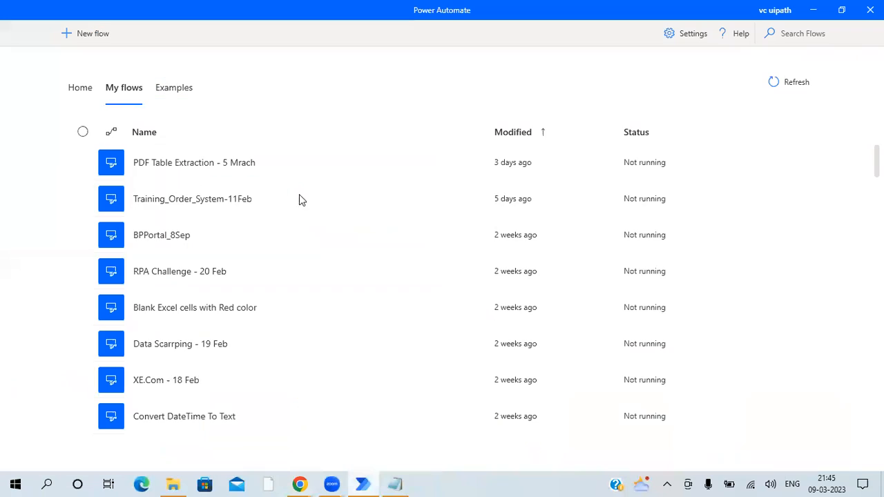
{"action": "scroll", "coordinate": [302, 197], "scroll_direction": "down", "scroll_amount": 5}
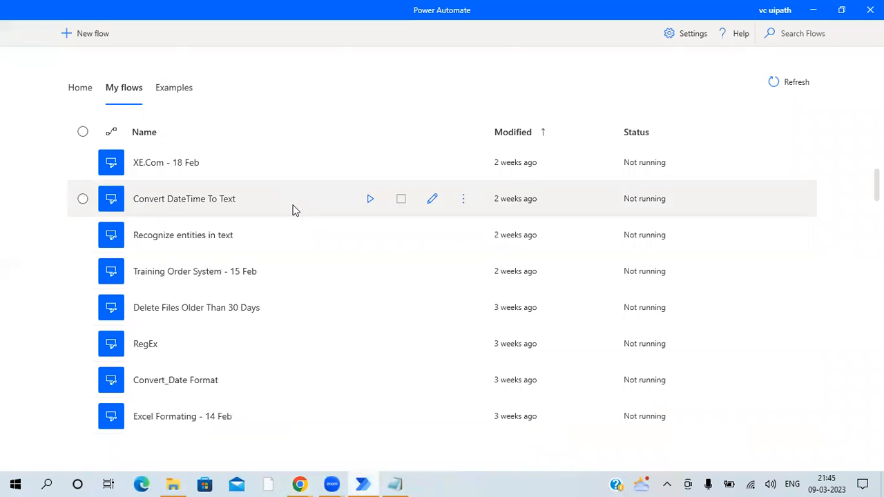
{"action": "scroll", "coordinate": [290, 214], "scroll_direction": "up", "scroll_amount": 2}
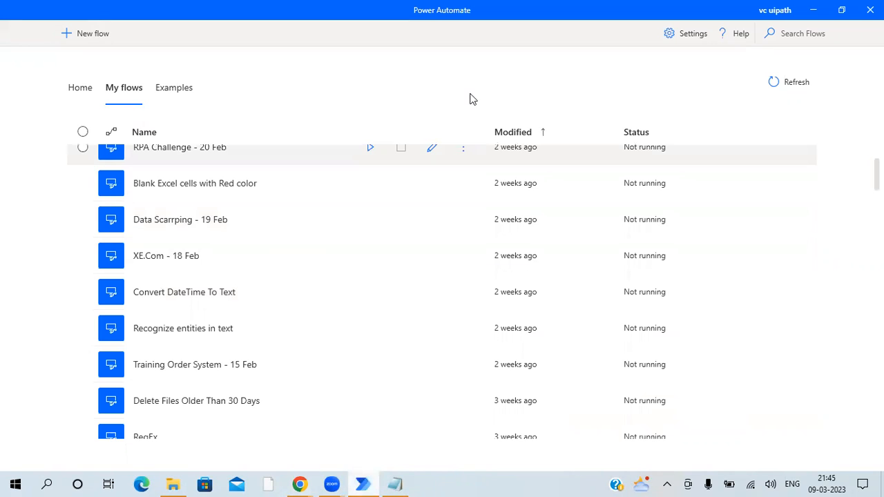
{"action": "left_click", "coordinate": [811, 17]}
{"action": "scroll", "coordinate": [68, 332], "scroll_direction": "down", "scroll_amount": 2}
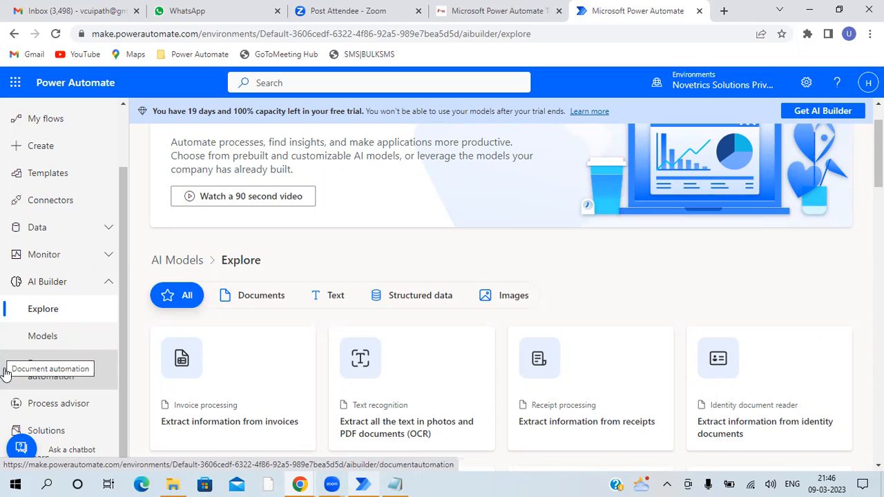
{"action": "triple_click", "coordinate": [267, 168]}
{"action": "triple_click", "coordinate": [266, 154]}
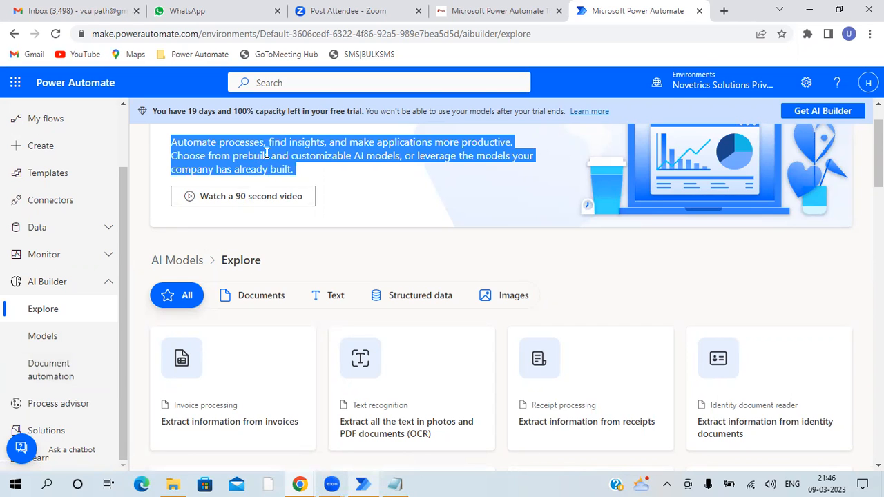
{"action": "triple_click", "coordinate": [268, 154]}
{"action": "triple_click", "coordinate": [321, 155]}
{"action": "triple_click", "coordinate": [321, 155]}
{"action": "left_click", "coordinate": [361, 484]}
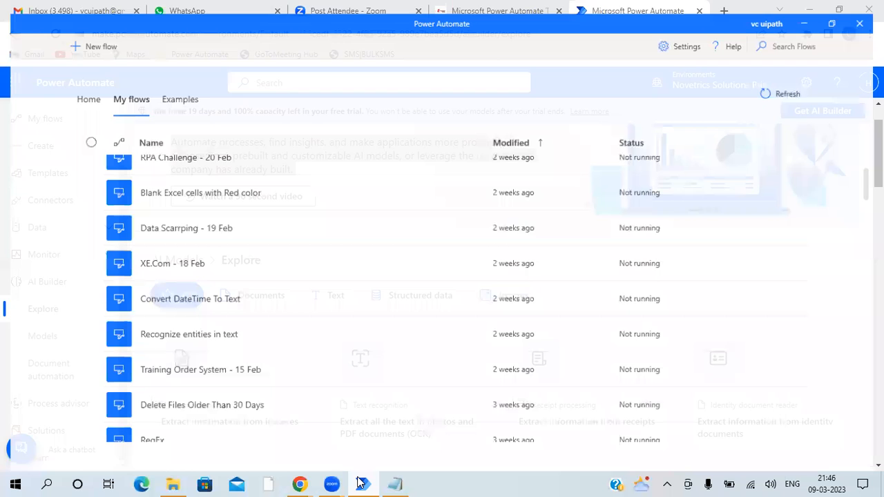
{"action": "left_click", "coordinate": [360, 483]}
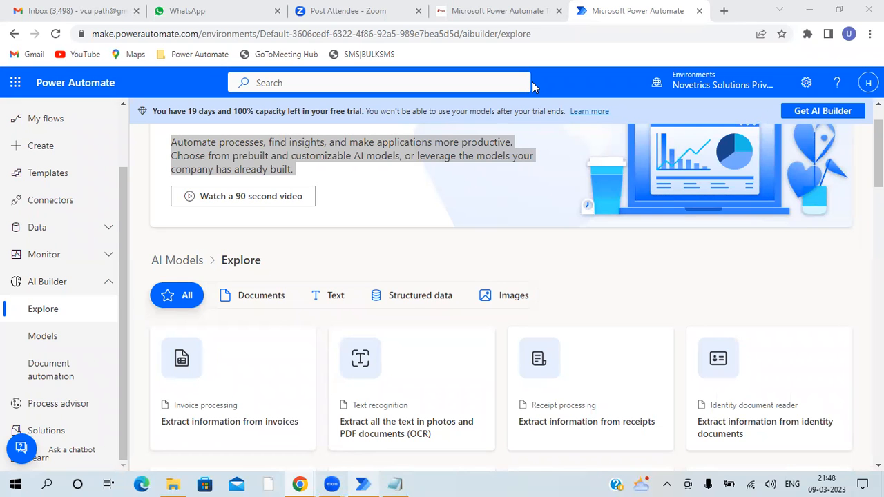
- Switch to the Microsoft Power Automate Training page and read through its course overview, learning objectives, prerequisites and key features
{"action": "left_click", "coordinate": [454, 13]}
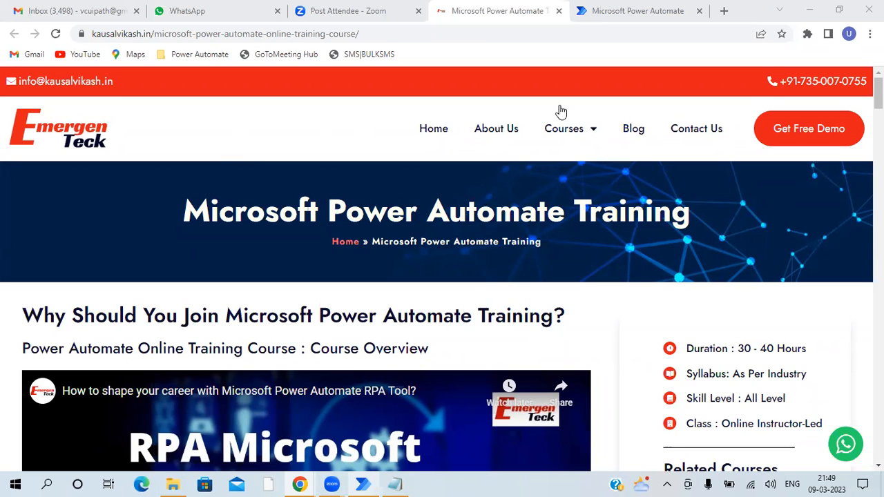
{"action": "scroll", "coordinate": [446, 197], "scroll_direction": "down", "scroll_amount": 5}
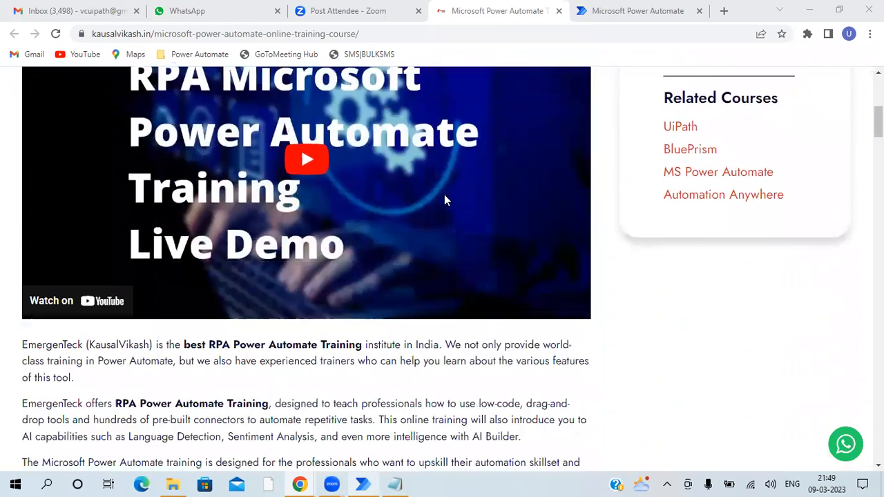
{"action": "scroll", "coordinate": [445, 198], "scroll_direction": "down", "scroll_amount": 6}
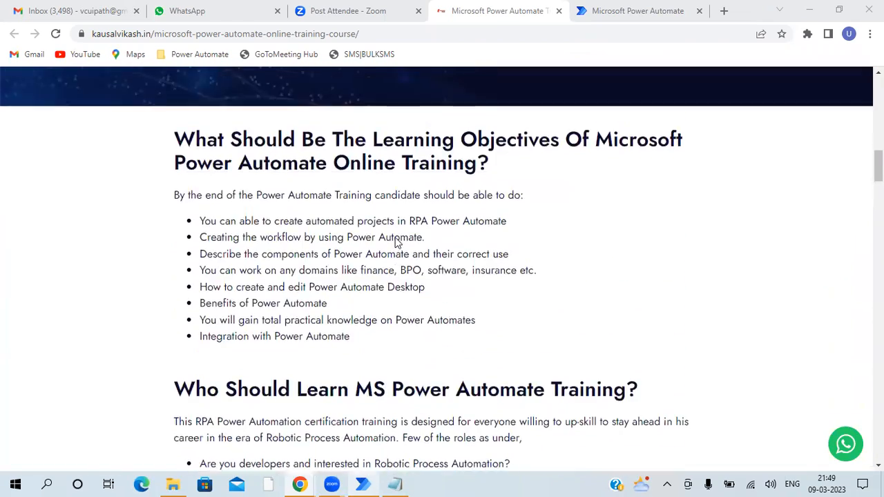
{"action": "scroll", "coordinate": [398, 242], "scroll_direction": "up", "scroll_amount": 2}
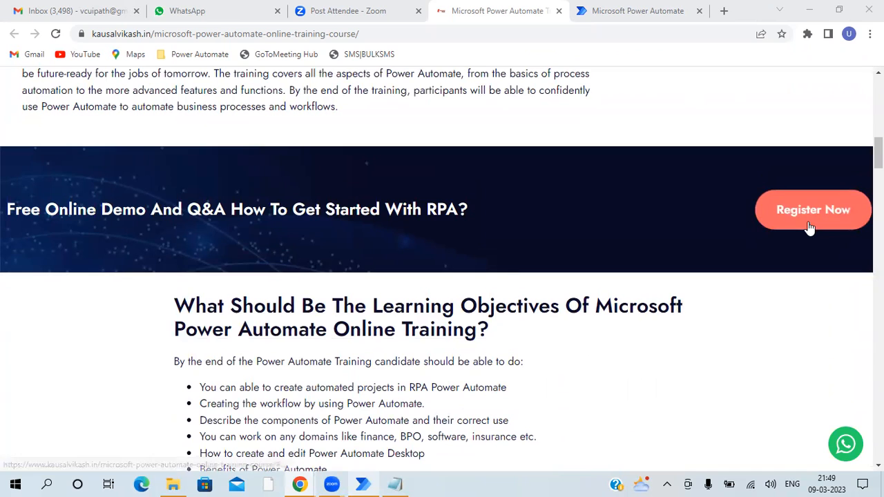
{"action": "scroll", "coordinate": [802, 231], "scroll_direction": "down", "scroll_amount": 3}
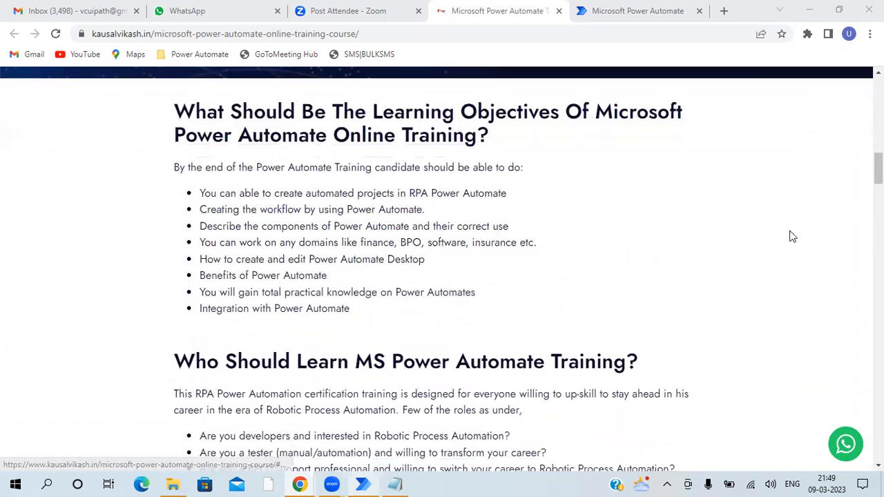
{"action": "triple_click", "coordinate": [481, 130]}
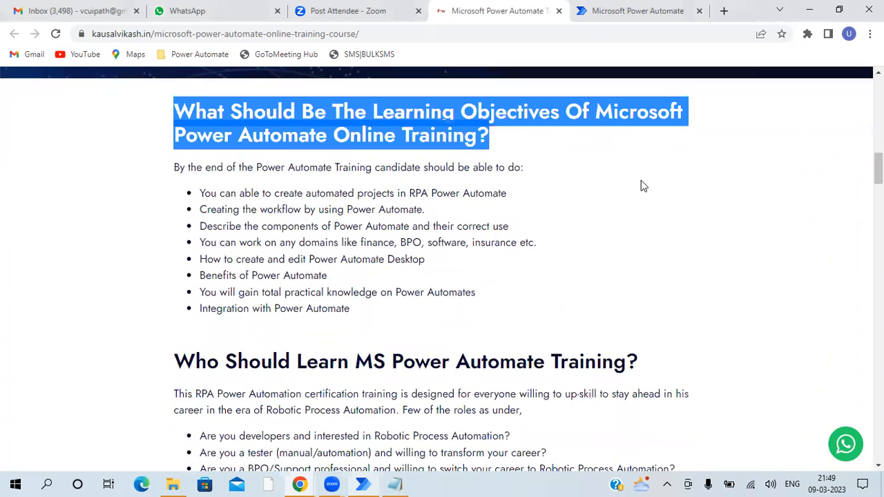
{"action": "scroll", "coordinate": [641, 185], "scroll_direction": "down", "scroll_amount": 8}
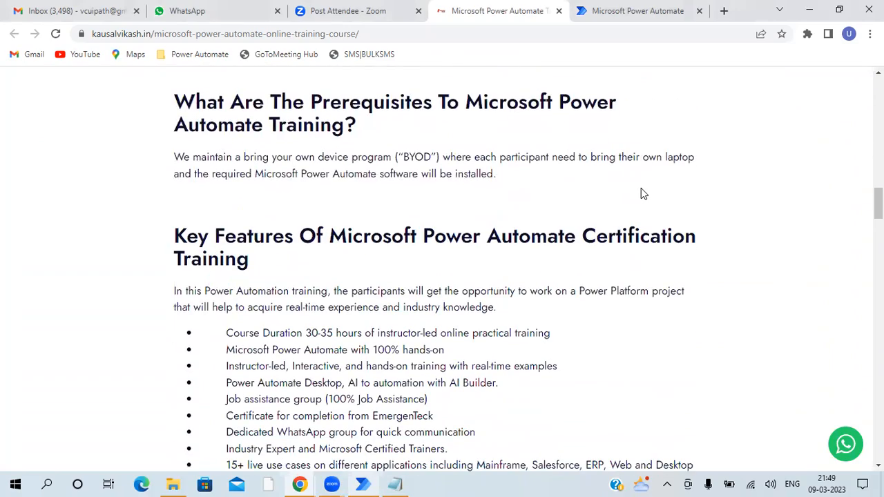
{"action": "scroll", "coordinate": [641, 194], "scroll_direction": "up", "scroll_amount": 8}
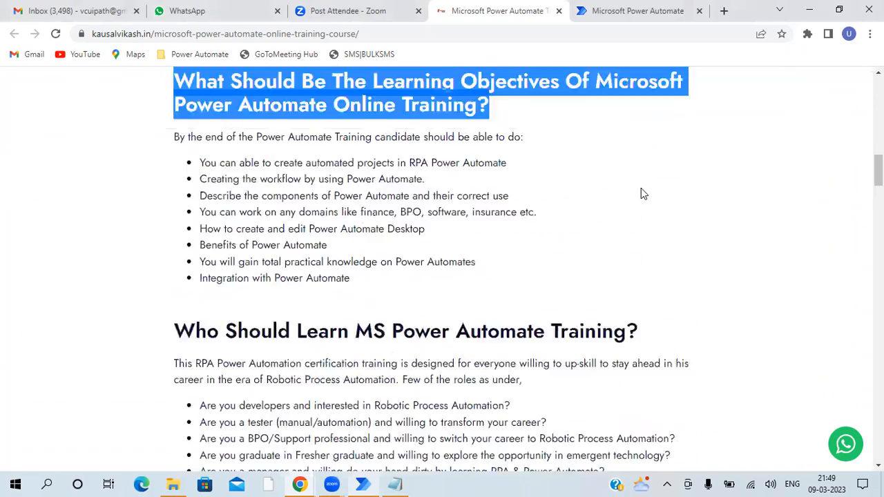
{"action": "scroll", "coordinate": [641, 190], "scroll_direction": "up", "scroll_amount": 7}
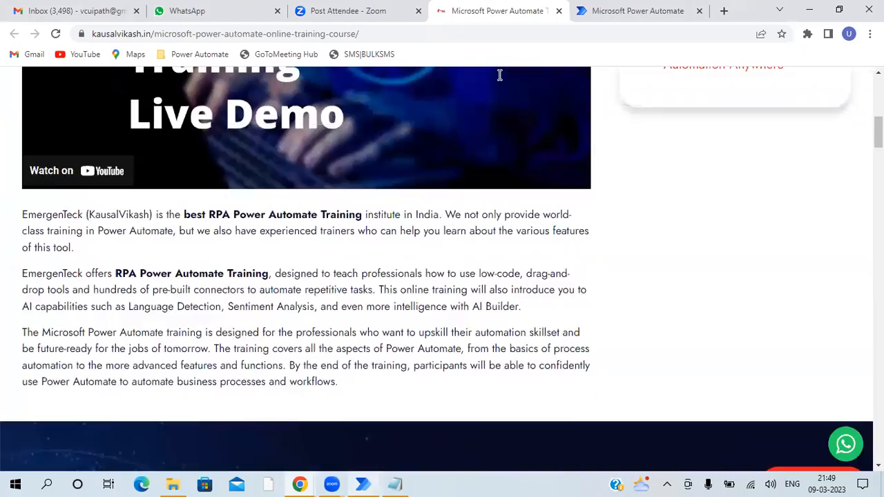
{"action": "scroll", "coordinate": [500, 75], "scroll_direction": "up", "scroll_amount": 1}
{"action": "scroll", "coordinate": [499, 75], "scroll_direction": "up", "scroll_amount": 4}
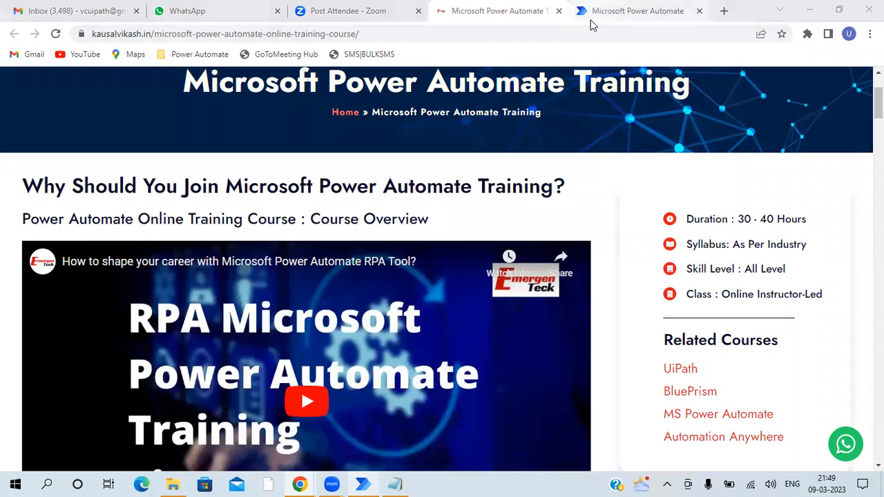
{"action": "scroll", "coordinate": [345, 228], "scroll_direction": "up", "scroll_amount": 2}
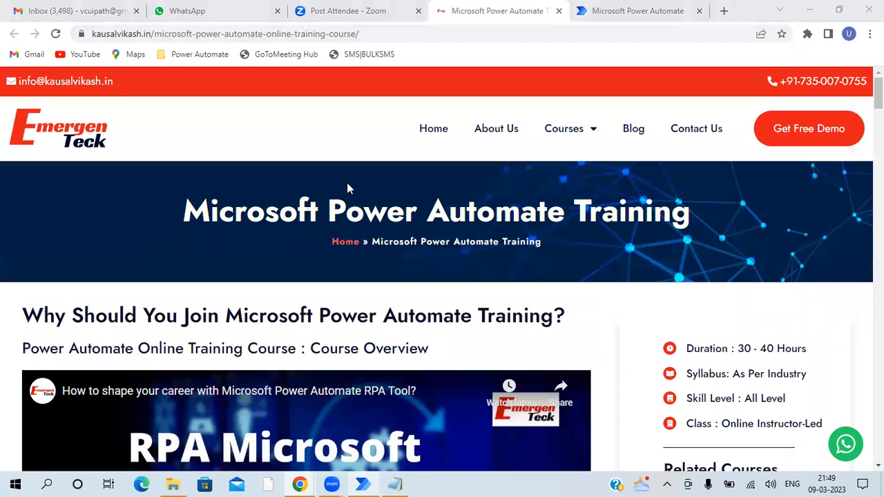
- Search Google for "emergenteck youtube" in a new browser tab and open the EmergenTeck YouTube channel from the results
{"action": "left_click", "coordinate": [726, 9]}
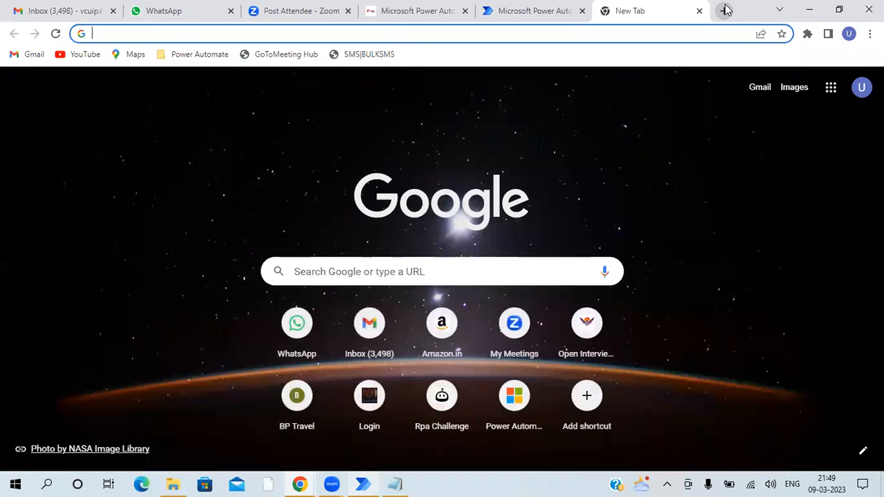
{"action": "type", "text": "eme"}
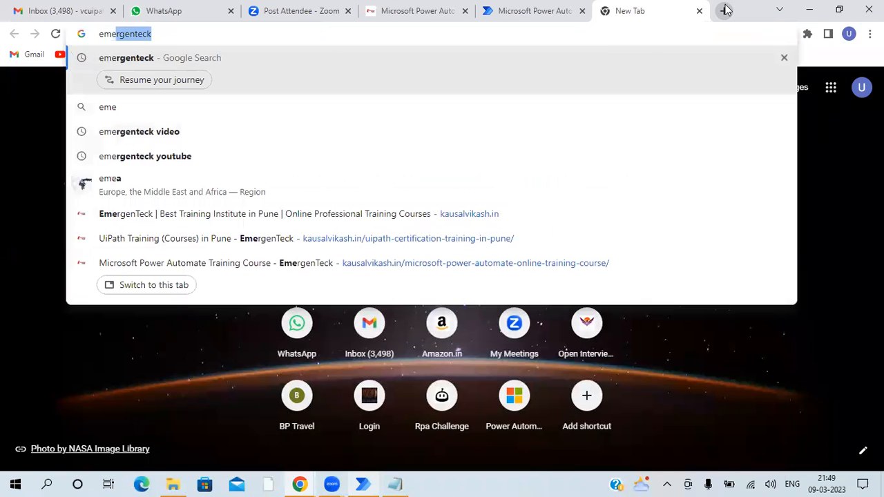
{"action": "key", "text": "Down"}
{"action": "key", "text": "Down"}
{"action": "key", "text": "Down"}
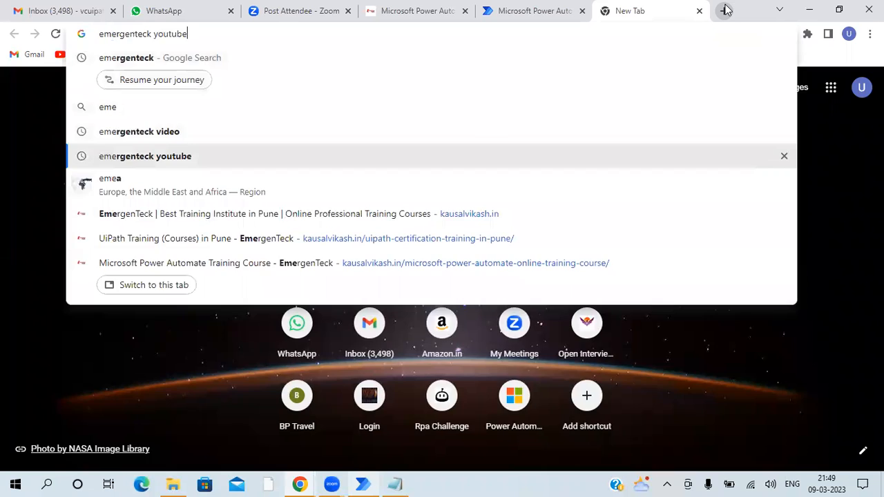
{"action": "key", "text": "Return"}
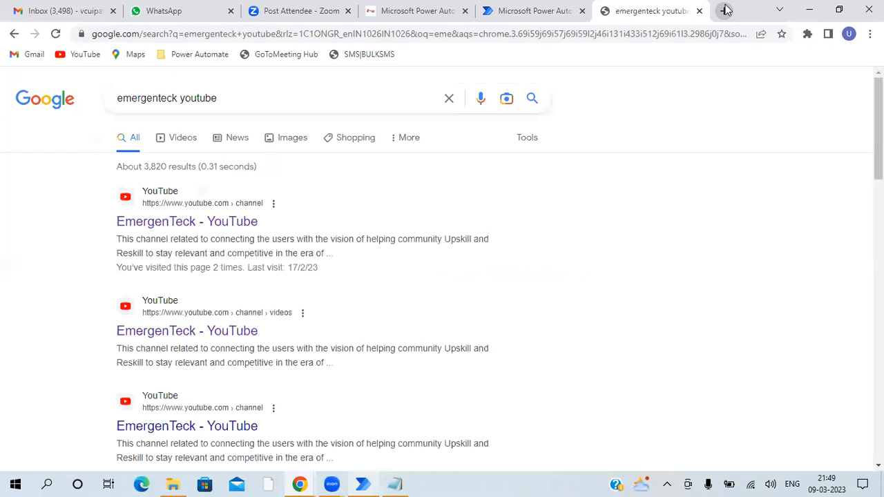
{"action": "left_click", "coordinate": [233, 225]}
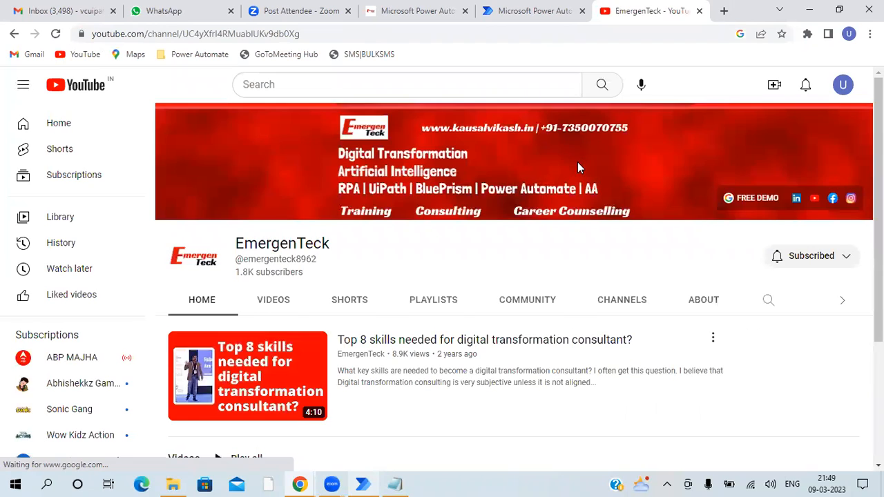
- Look over the EmergenTeck channel's featured video and video list, and return to the AI Builder Explore page via the training course page
{"action": "scroll", "coordinate": [573, 179], "scroll_direction": "down", "scroll_amount": 3}
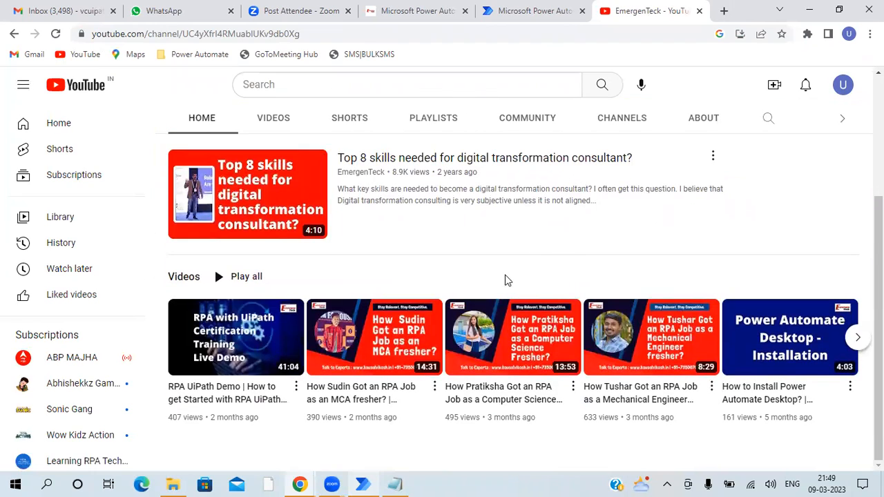
{"action": "scroll", "coordinate": [401, 214], "scroll_direction": "up", "scroll_amount": 3}
{"action": "scroll", "coordinate": [386, 238], "scroll_direction": "down", "scroll_amount": 1}
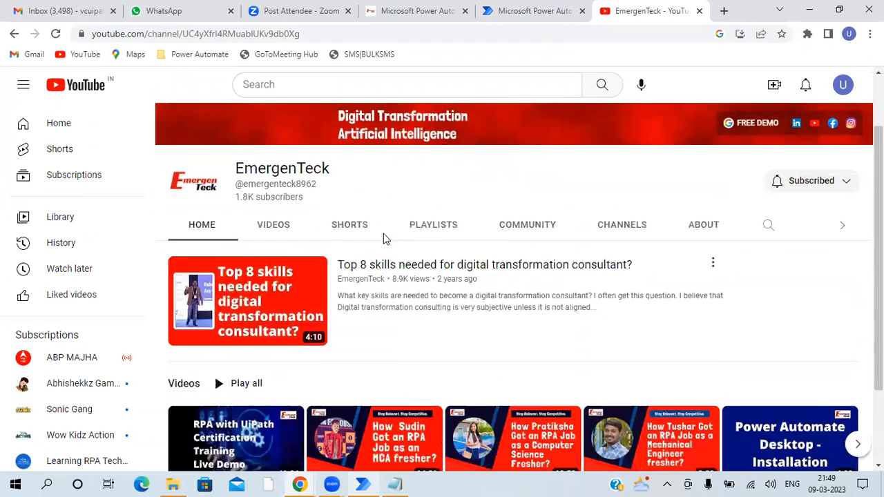
{"action": "scroll", "coordinate": [386, 239], "scroll_direction": "down", "scroll_amount": 2}
{"action": "scroll", "coordinate": [525, 85], "scroll_direction": "up", "scroll_amount": 3}
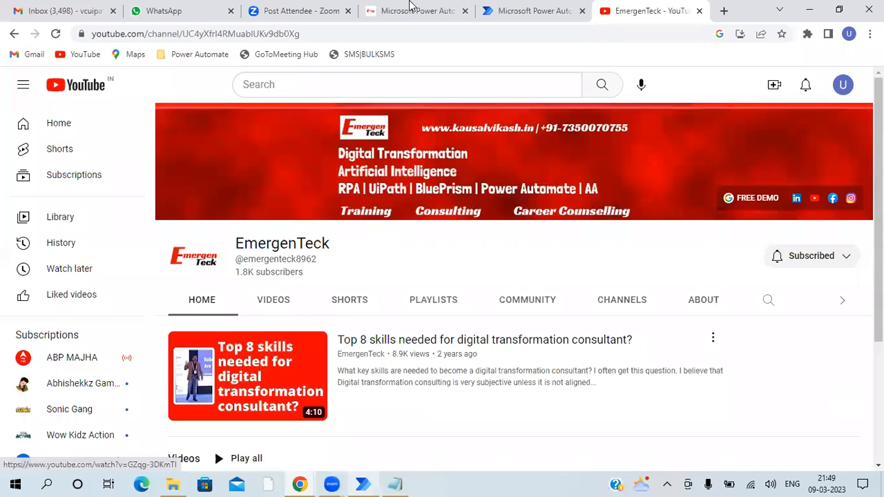
{"action": "left_click", "coordinate": [408, 11]}
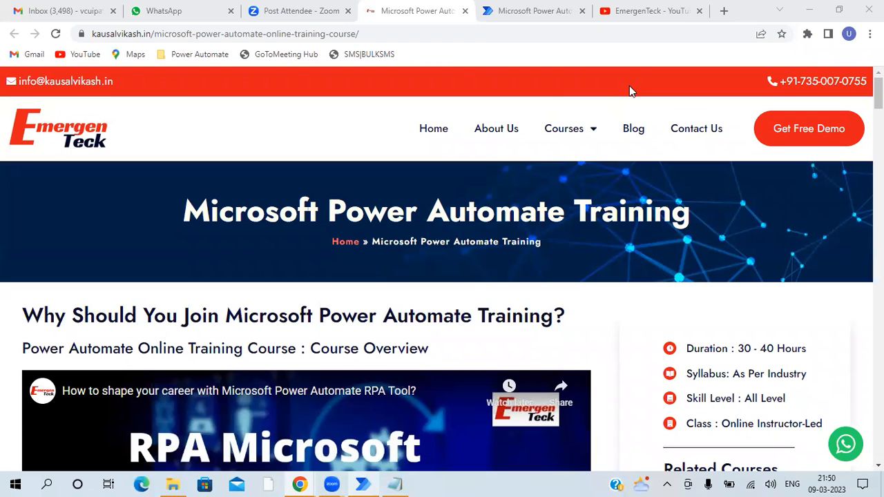
{"action": "left_click", "coordinate": [523, 8]}
{"action": "triple_click", "coordinate": [488, 154]}
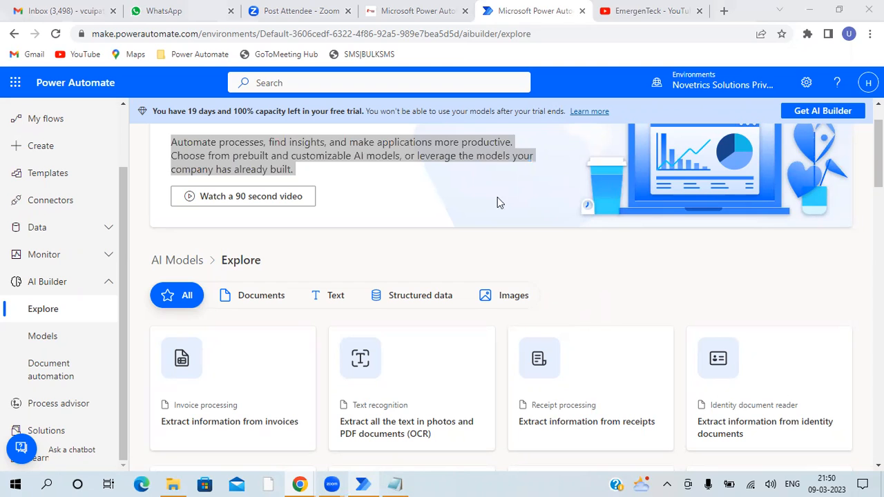
{"action": "double_click", "coordinate": [518, 153]}
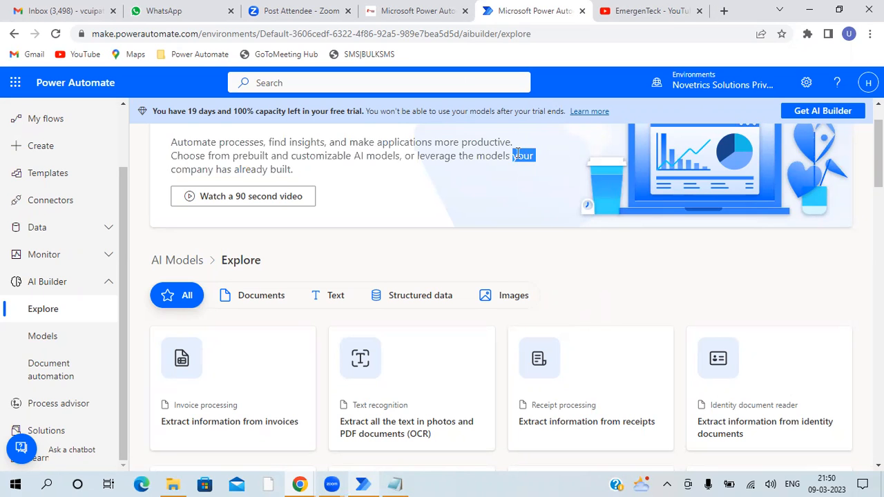
{"action": "triple_click", "coordinate": [518, 154]}
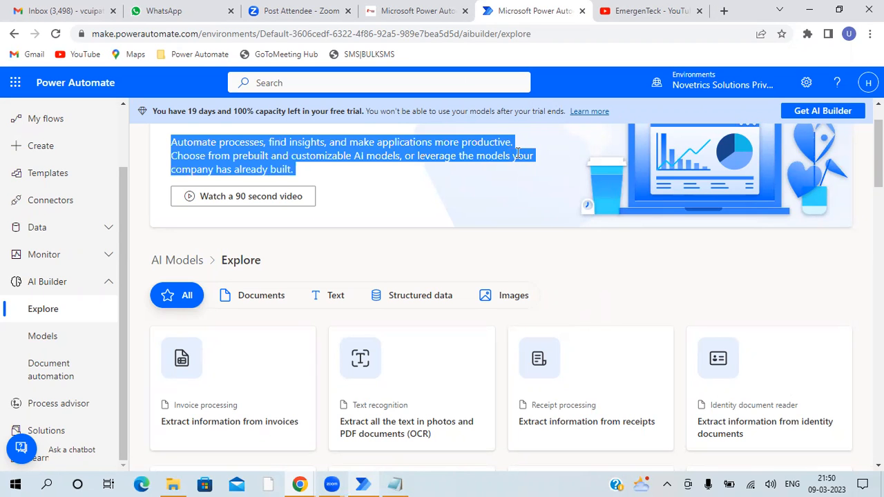
{"action": "triple_click", "coordinate": [518, 153]}
{"action": "left_click", "coordinate": [518, 153]}
{"action": "double_click", "coordinate": [518, 154]}
{"action": "left_click", "coordinate": [518, 153]}
{"action": "triple_click", "coordinate": [517, 153]}
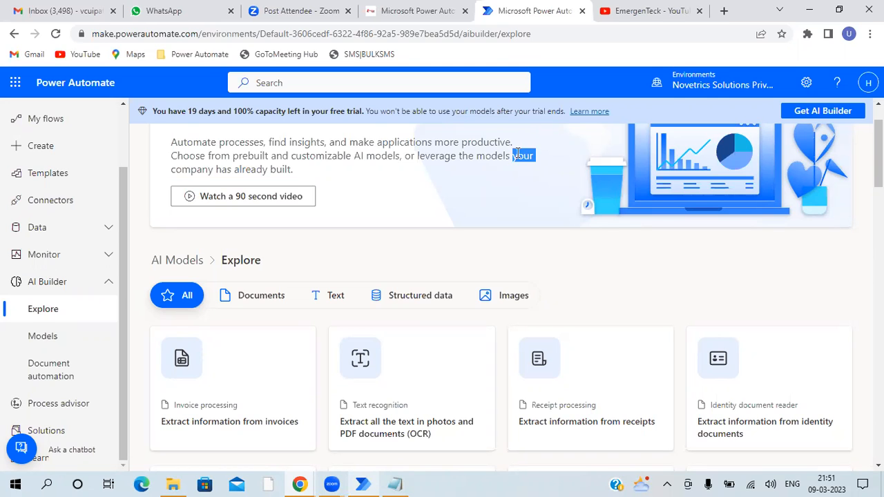